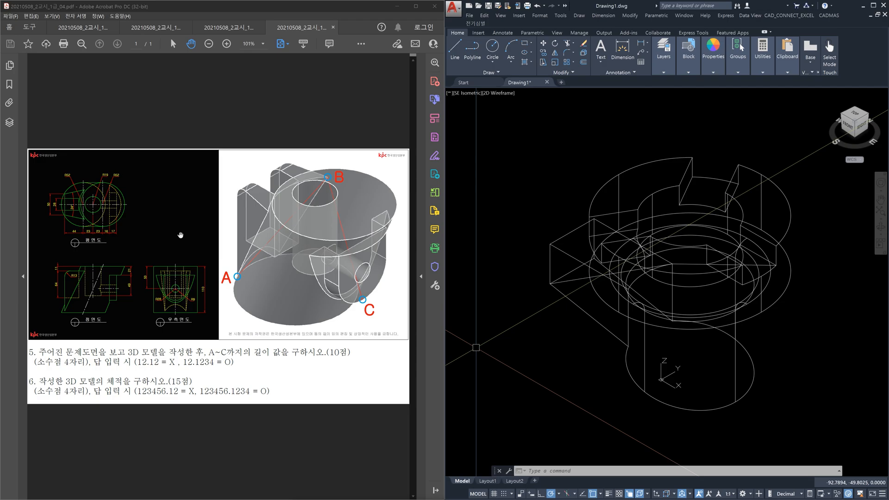
Examine the slanted cylindrical body's outline in the plan, front and side views of the problem PDF
scroll(180, 235, "up", 4, "ctrl")
scroll(174, 235, "down", 2, "ctrl")
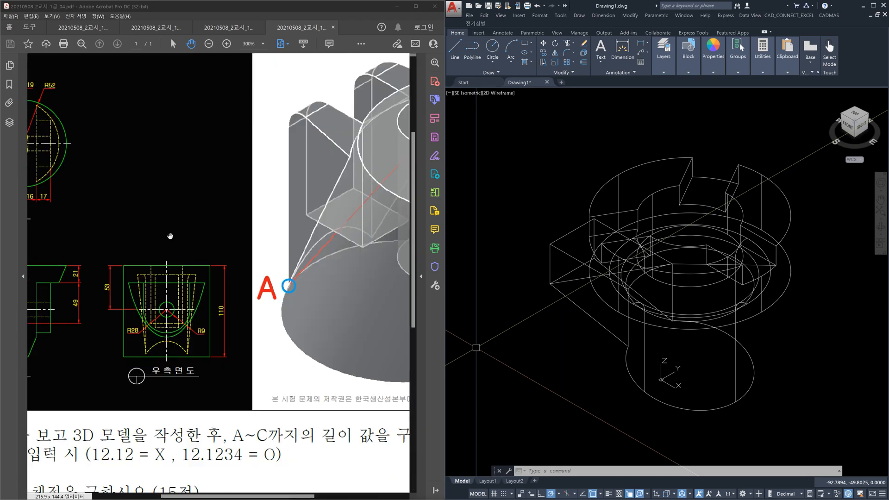
mouse_move(130, 236)
left_mouse_down()
mouse_move(292, 242)
mouse_move(311, 264)
left_mouse_up()
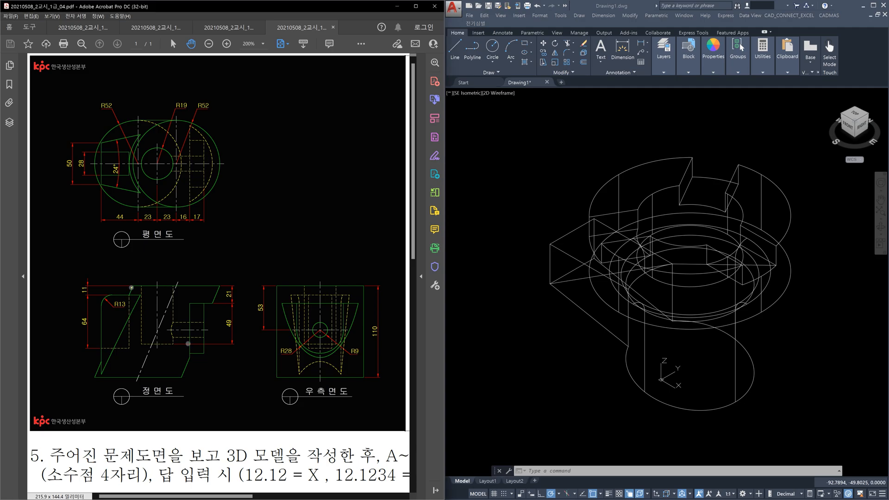
left_click(133, 288)
left_click(95, 375)
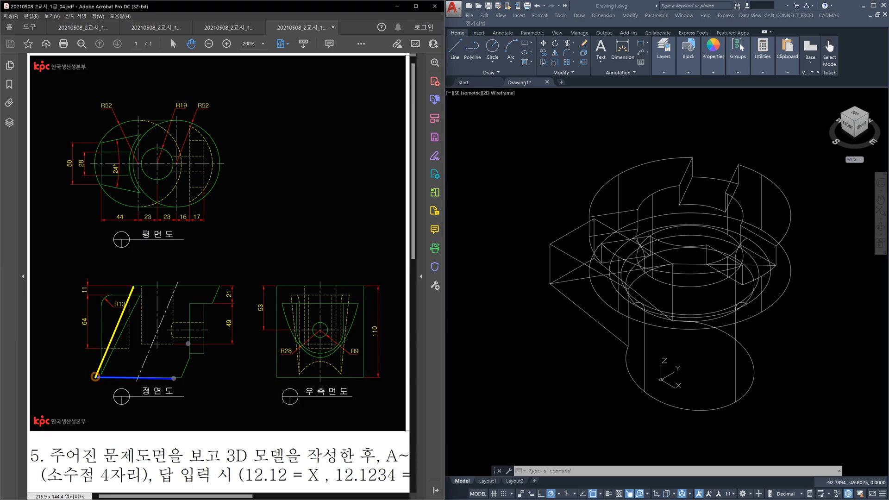
left_click(182, 376)
left_click(221, 285)
left_click(134, 287)
left_click_drag(211, 192, 210, 193)
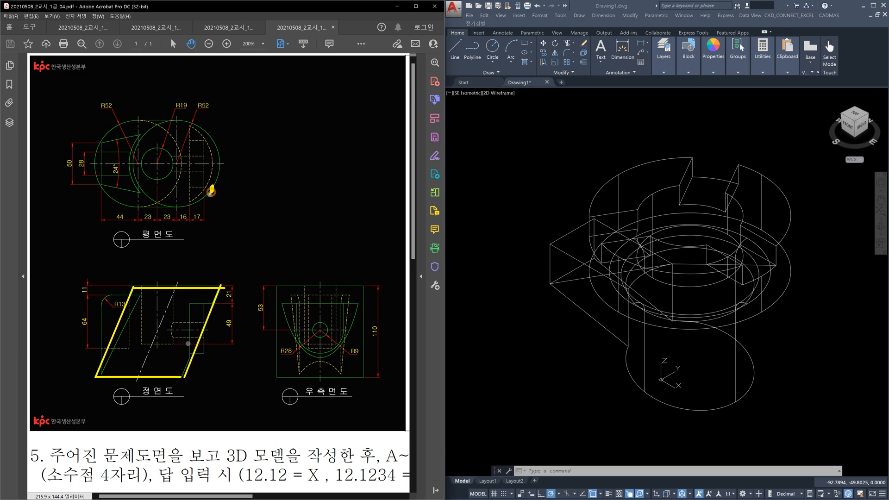
left_click_drag(119, 204, 128, 205)
mouse_move(278, 376)
left_mouse_down()
mouse_move(278, 319)
mouse_move(365, 324)
mouse_move(277, 377)
left_mouse_up()
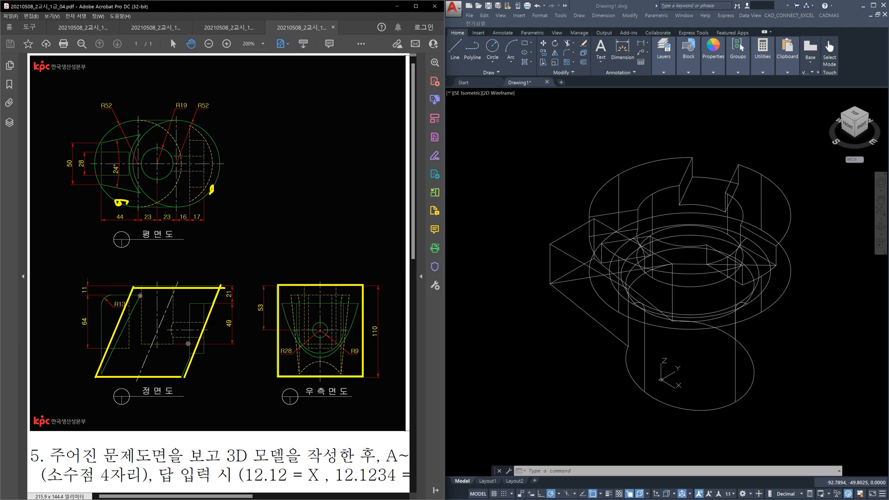
Study the tapered 24° cut on the body's left side in the plan and front views of the PDF
left_click(141, 295)
mouse_move(140, 295)
left_mouse_down()
mouse_move(100, 294)
mouse_move(99, 375)
left_mouse_up()
mouse_move(140, 134)
left_mouse_down()
mouse_move(104, 141)
mouse_move(101, 186)
mouse_move(141, 194)
left_mouse_up()
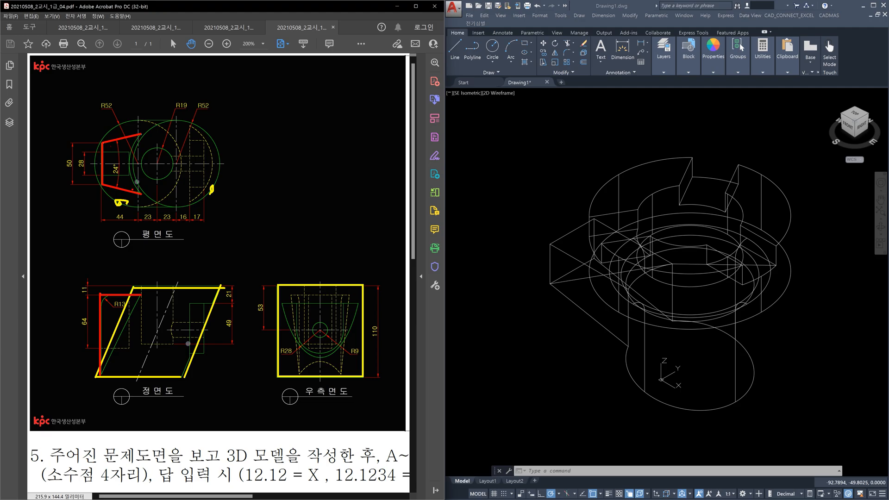
mouse_move(118, 298)
left_mouse_down()
mouse_move(113, 352)
mouse_move(126, 334)
left_mouse_up()
mouse_move(194, 319)
left_mouse_down()
mouse_move(142, 319)
mouse_move(162, 331)
mouse_move(121, 338)
left_mouse_up()
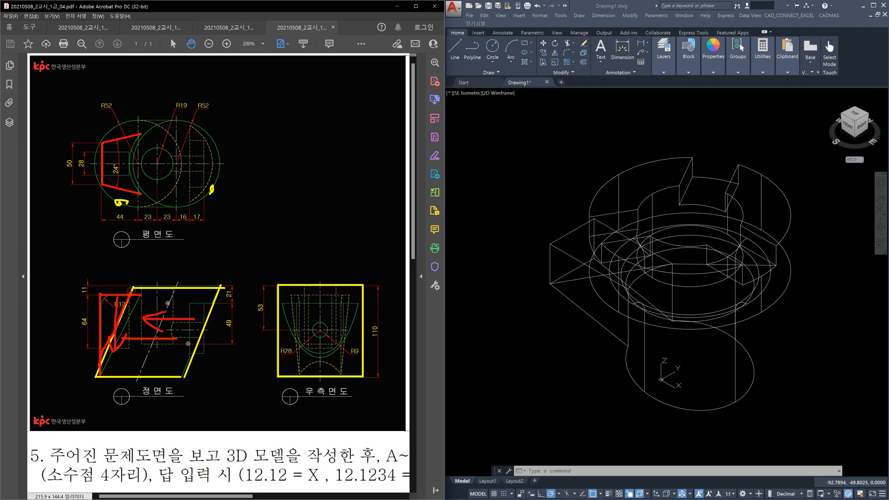
left_click_drag(138, 295, 93, 361)
left_click_drag(141, 133, 134, 195)
mouse_move(122, 309)
left_mouse_down()
mouse_move(115, 338)
mouse_move(201, 360)
mouse_move(172, 373)
left_mouse_up()
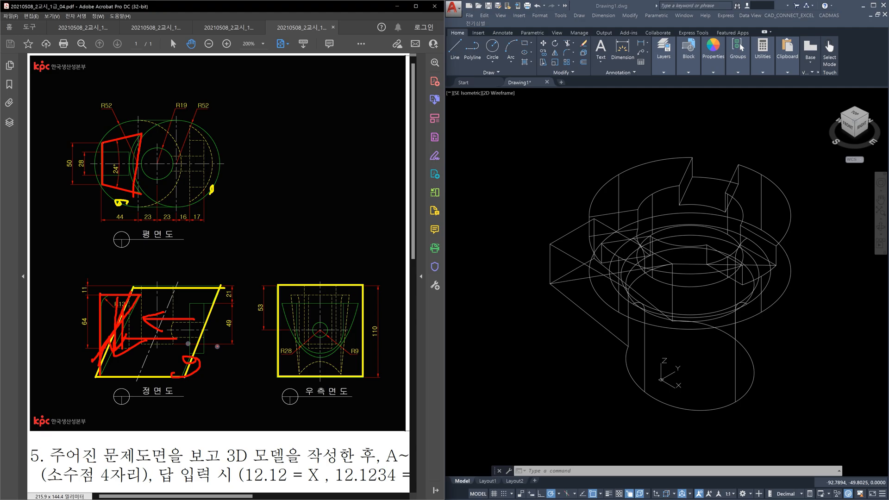
Study the U-shaped R28 feature and the vertical and horizontal holes in the front and side views of the PDF
left_click(188, 303)
mouse_move(188, 304)
left_mouse_down()
mouse_move(213, 304)
mouse_move(190, 304)
mouse_move(186, 361)
left_mouse_up()
left_click_drag(190, 303, 187, 372)
mouse_move(296, 304)
left_mouse_down()
mouse_move(294, 331)
mouse_move(323, 351)
left_mouse_up()
left_click_drag(343, 337, 342, 303)
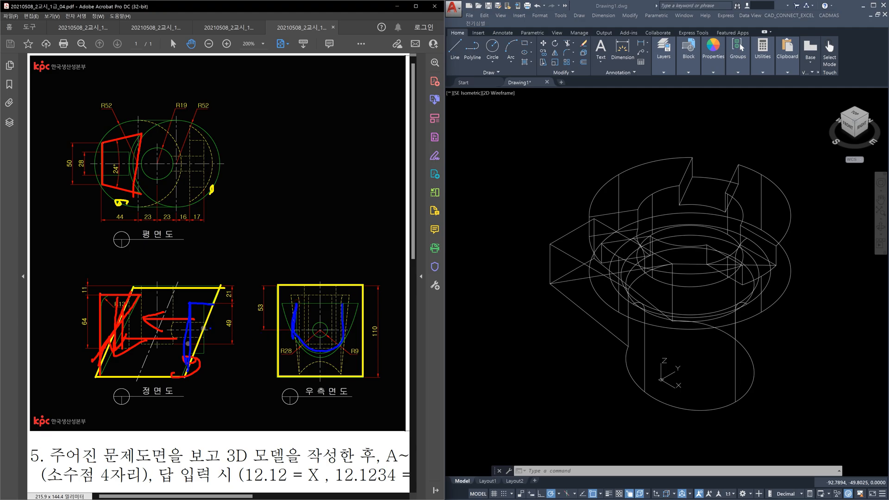
mouse_move(190, 341)
left_mouse_down()
mouse_move(203, 340)
mouse_move(198, 349)
left_mouse_up()
mouse_move(159, 267)
left_mouse_down()
mouse_move(159, 319)
mouse_move(177, 299)
left_mouse_up()
mouse_move(213, 332)
left_mouse_down()
mouse_move(163, 332)
mouse_move(182, 339)
left_mouse_up()
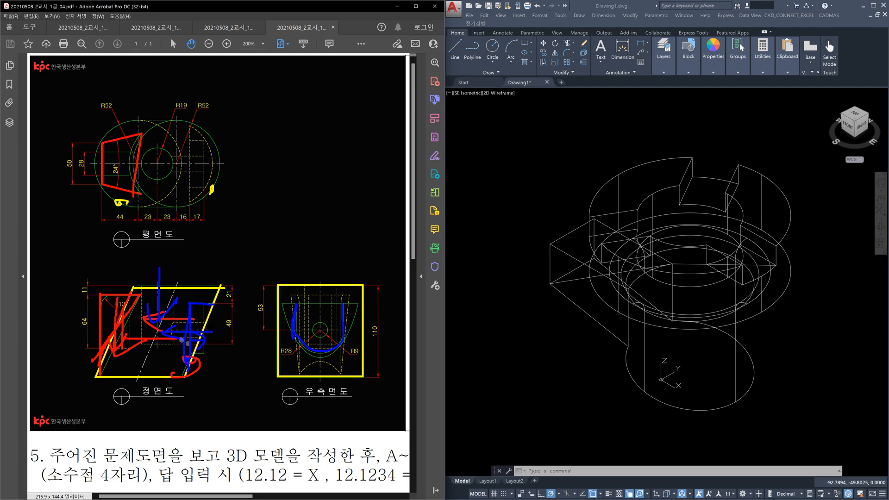
key("Escape")
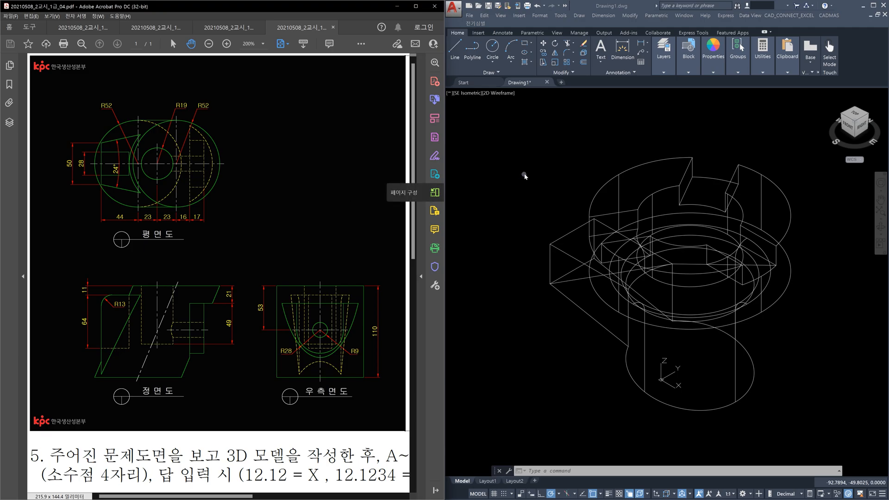
Switch to AutoCAD, start a new blank drawing and turn off its grid display
left_click(562, 84)
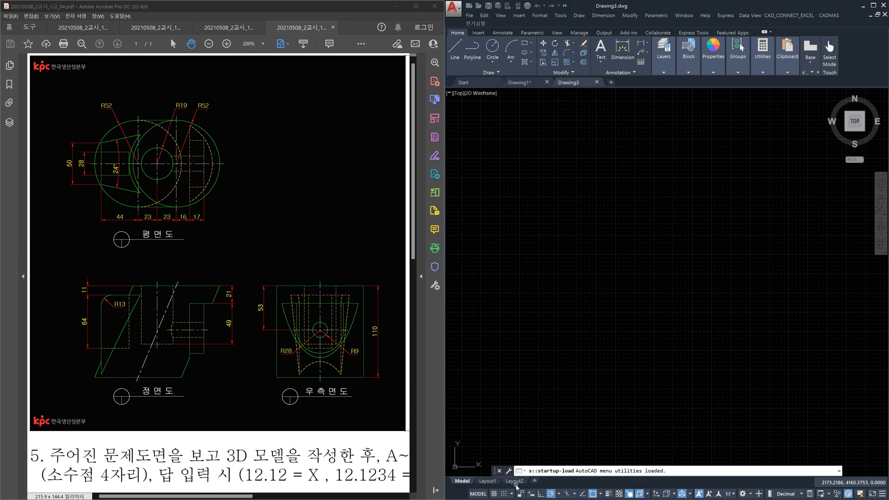
left_click(494, 494)
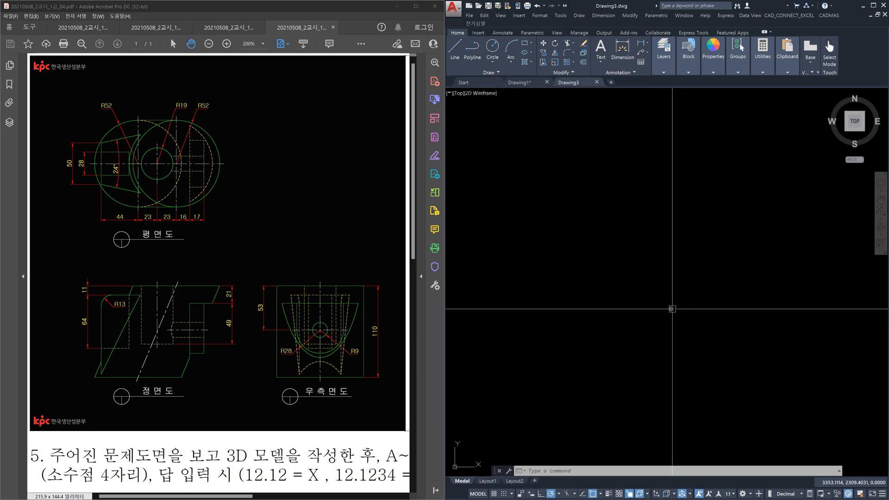
Draw a circle with a radius of 52 in the empty top view
type("c")
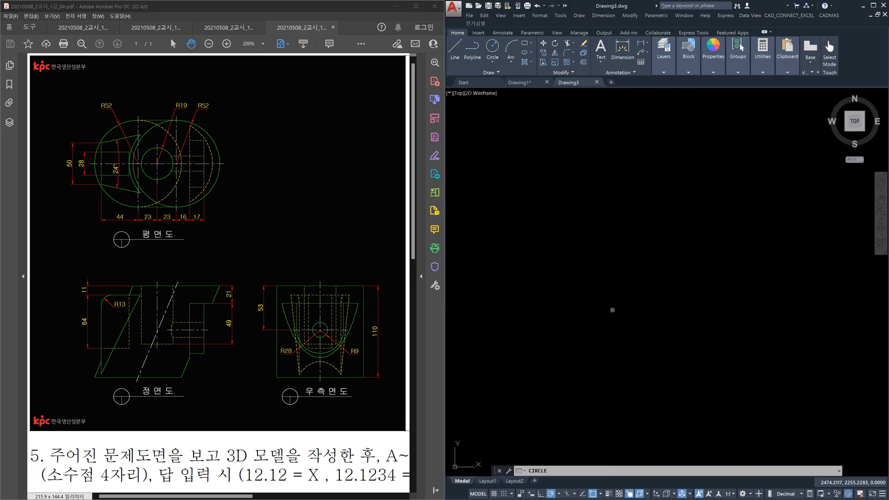
key("Return")
left_click(604, 268)
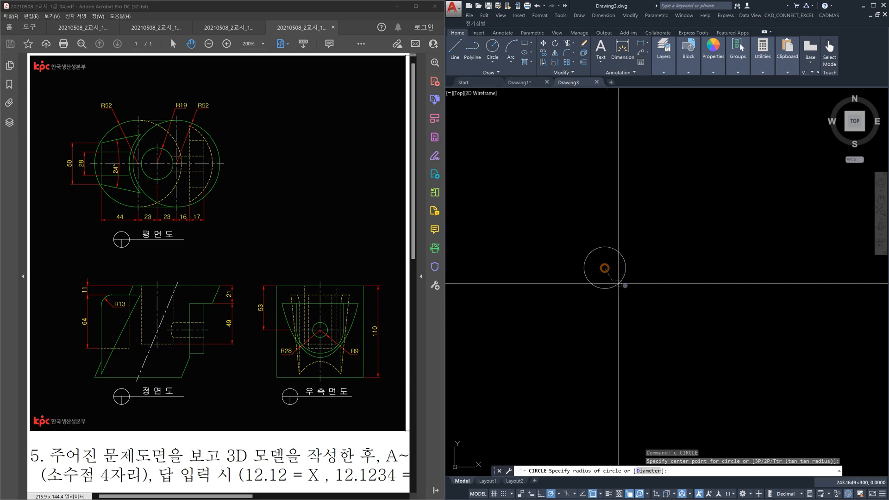
type("5")
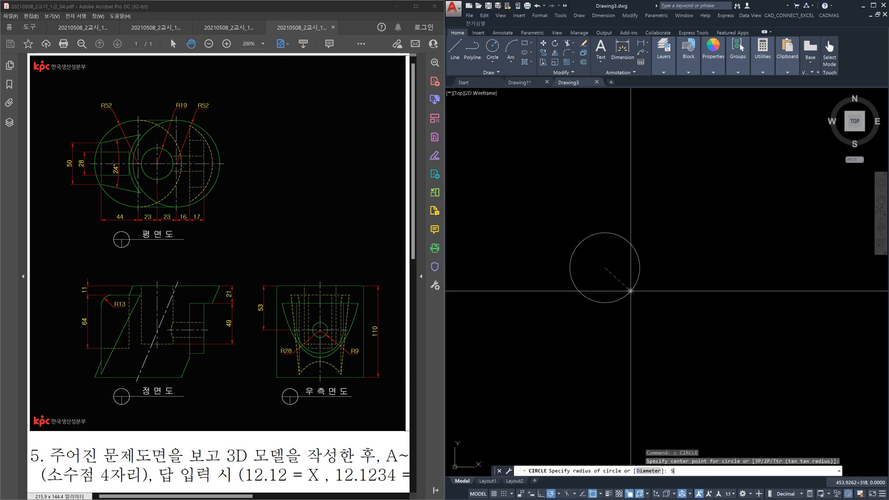
type("2")
key("Return")
scroll(607, 266, "up", 6)
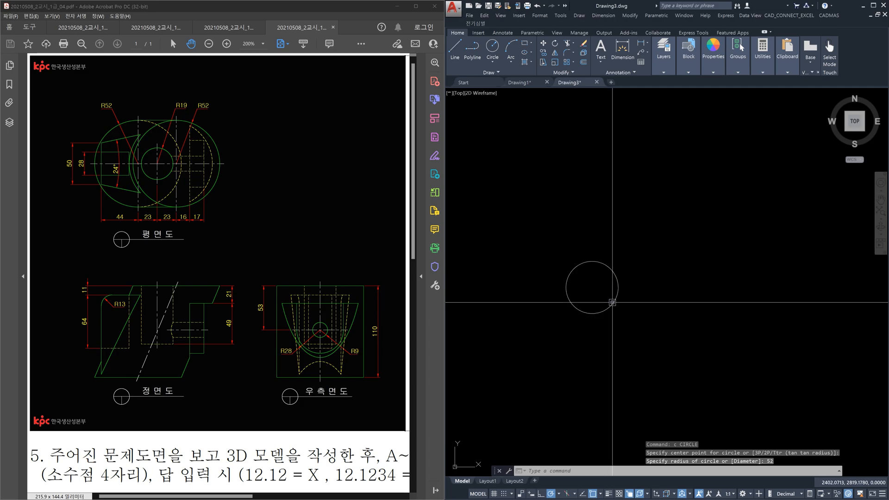
scroll(591, 293, "up", 8)
scroll(591, 292, "down", 2)
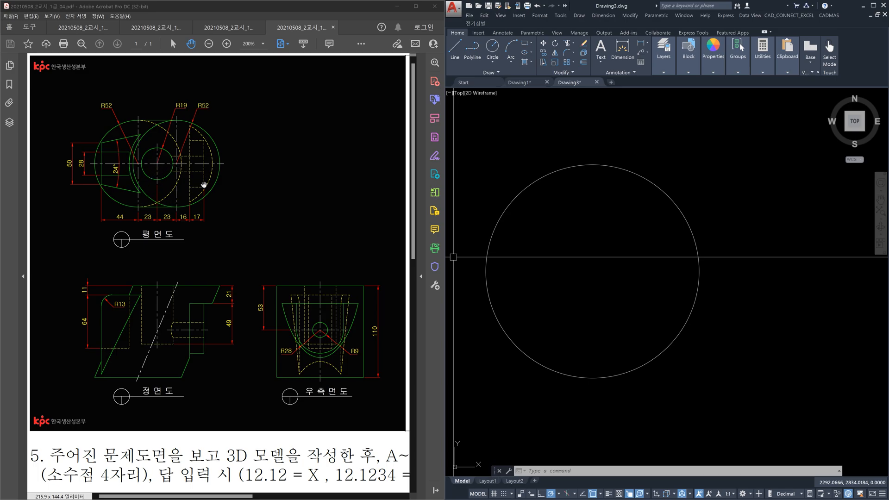
Copy the circle 46 units horizontally to the right of the original
type("co")
key("Return")
left_click(741, 335)
left_click(609, 320)
key("Return")
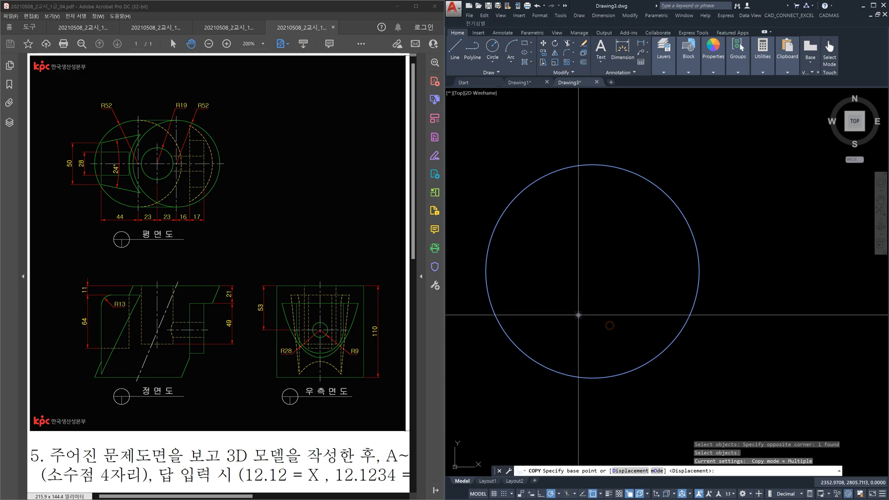
left_click(578, 315)
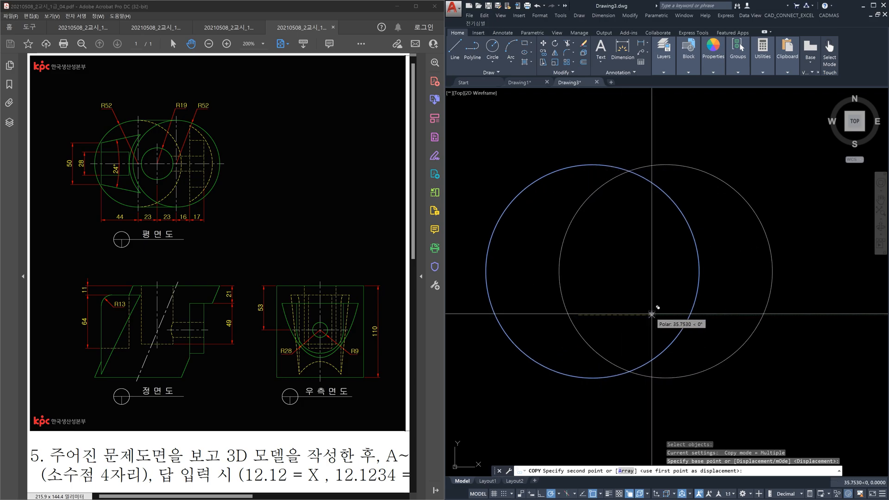
type("46")
key("Return")
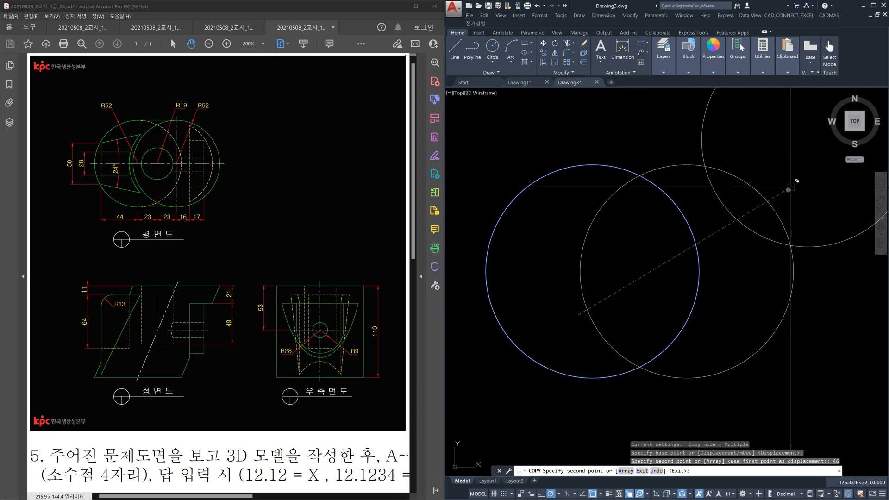
key("Escape")
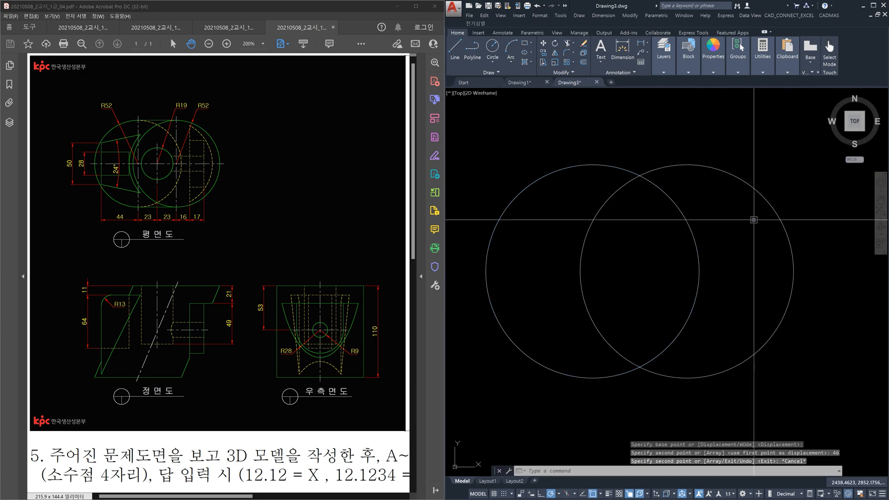
Set the view to SE Isometric and move the copied circle 110 units up along the Z axis
left_click(867, 133)
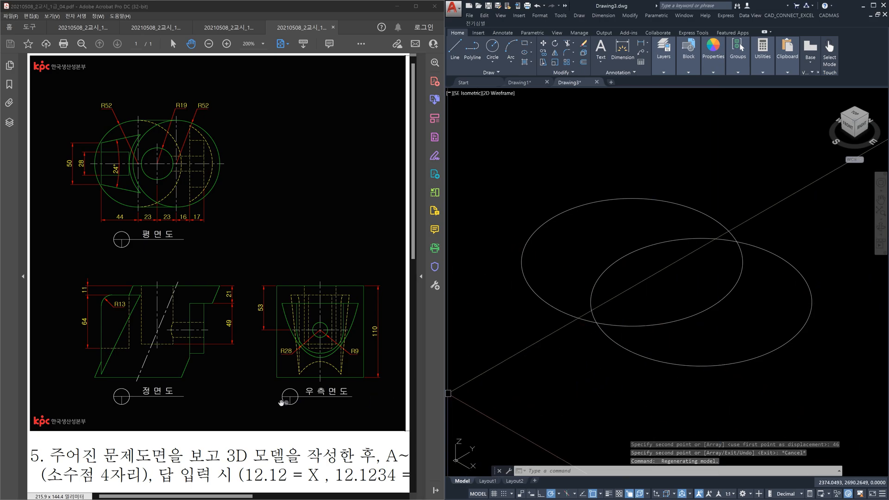
left_click(787, 361)
left_click(753, 338)
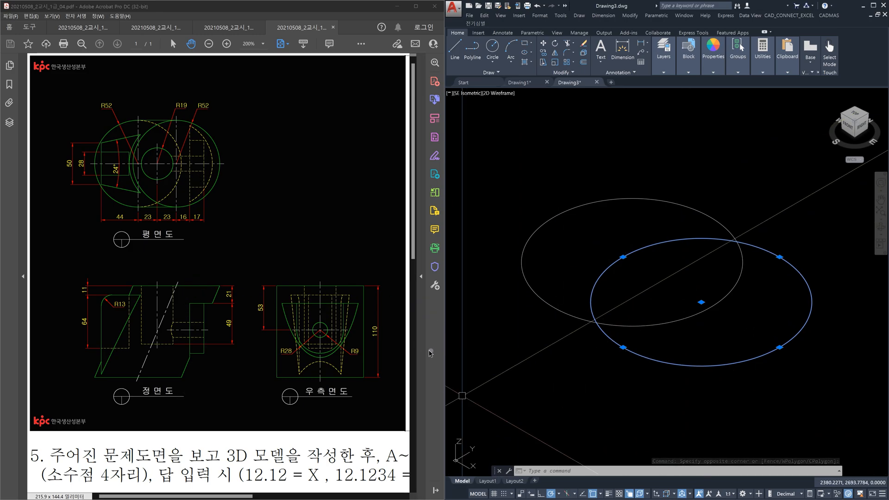
key("Escape")
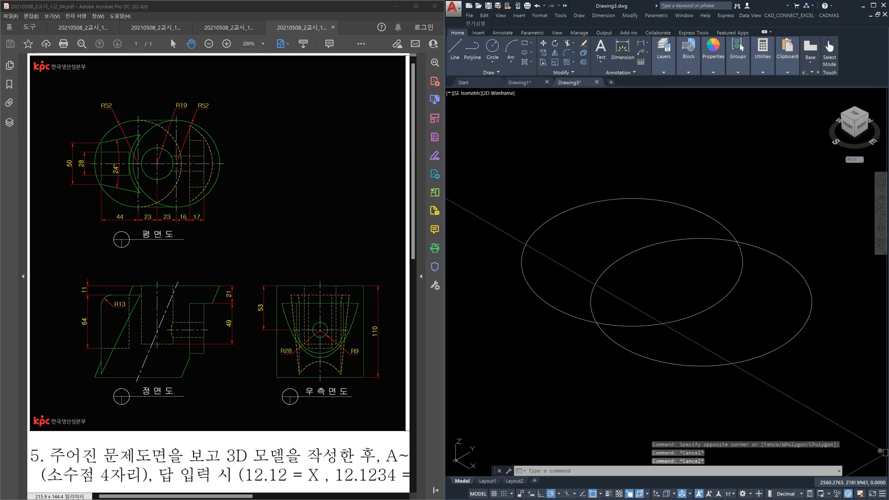
type("m")
key("Return")
left_click(790, 393)
left_click(754, 331)
key("Return")
left_click(757, 330)
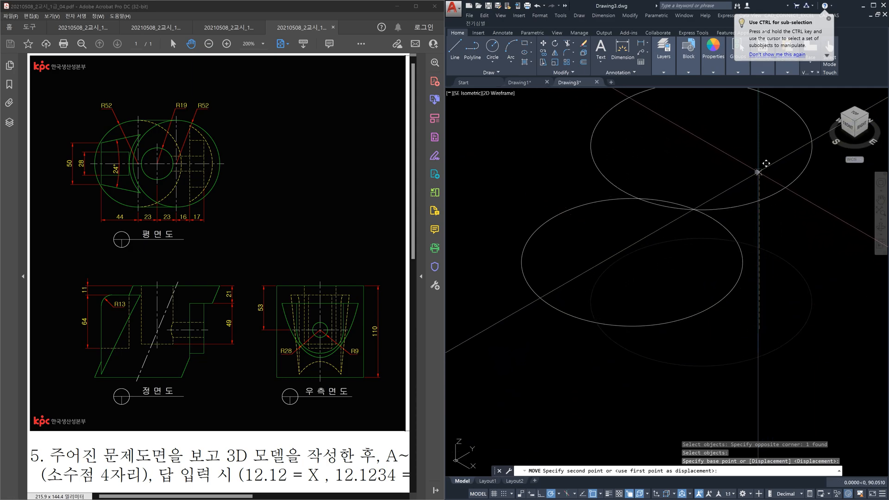
type("110")
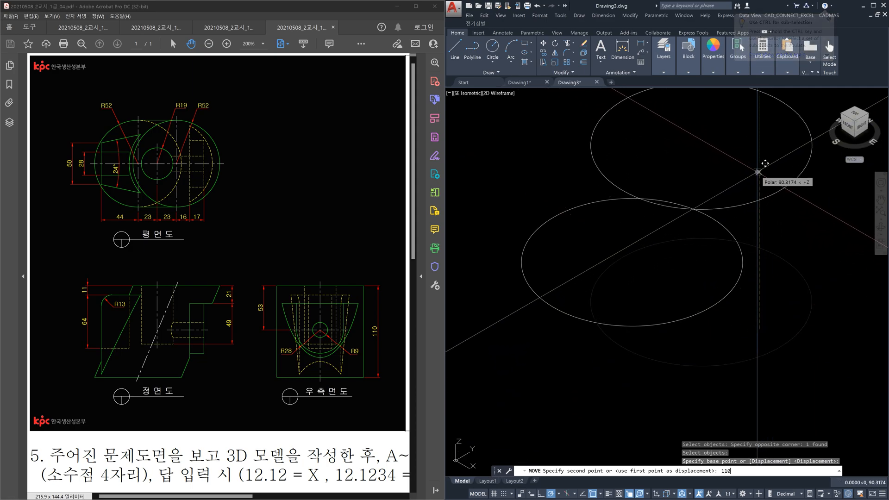
key("Return")
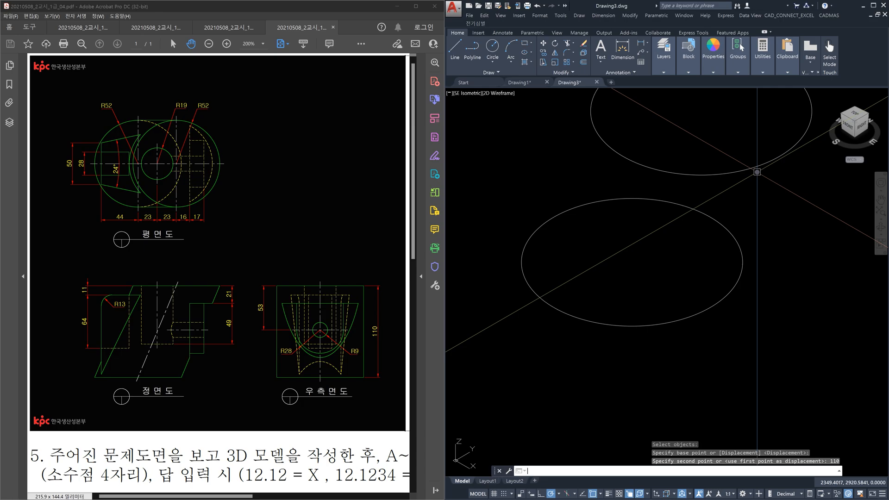
Loft the lower circle to the upper circle as a solid, with surface control set to Ruled
scroll(757, 184, "down", 2)
middle_click_drag(758, 187, 712, 279)
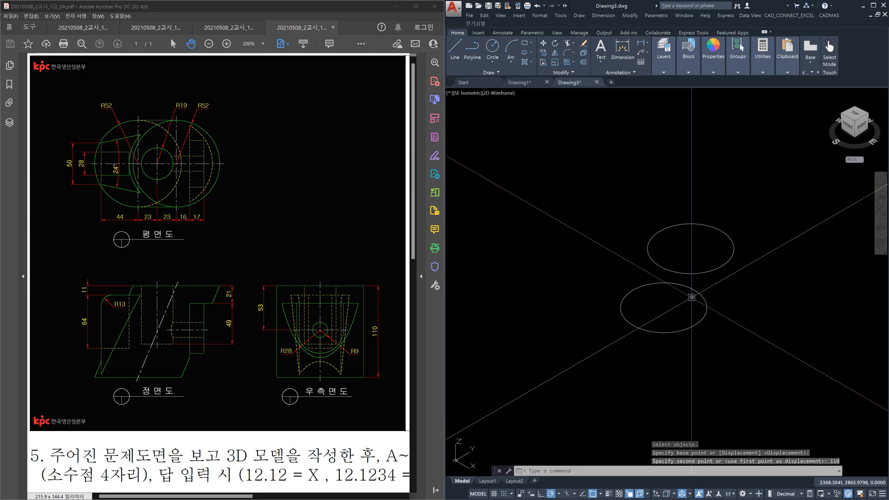
type("1oft")
key("Return")
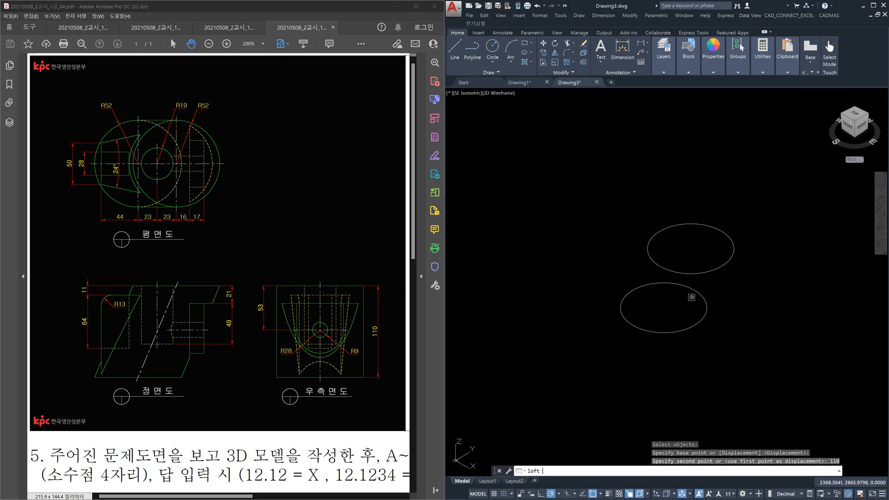
left_click(638, 326)
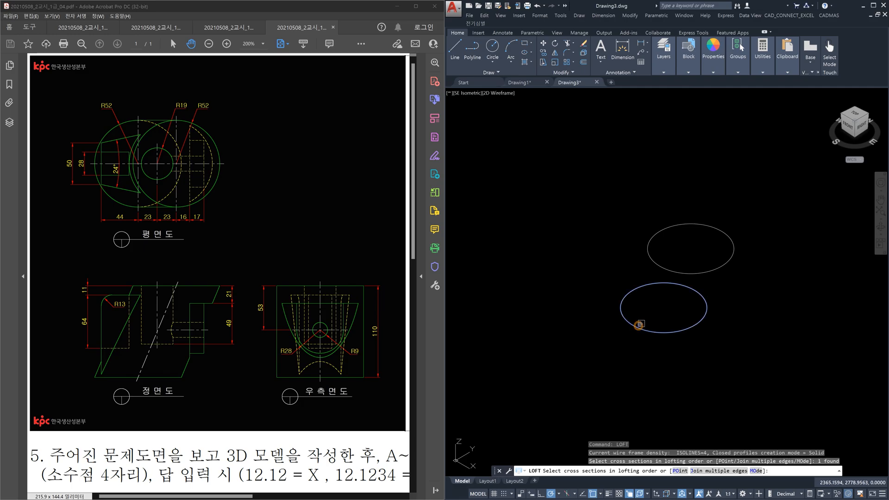
left_click(675, 273)
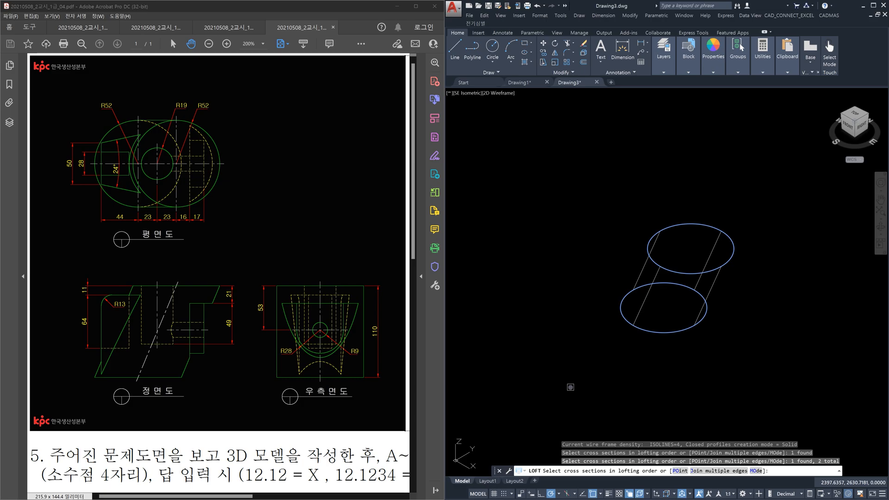
key("Return")
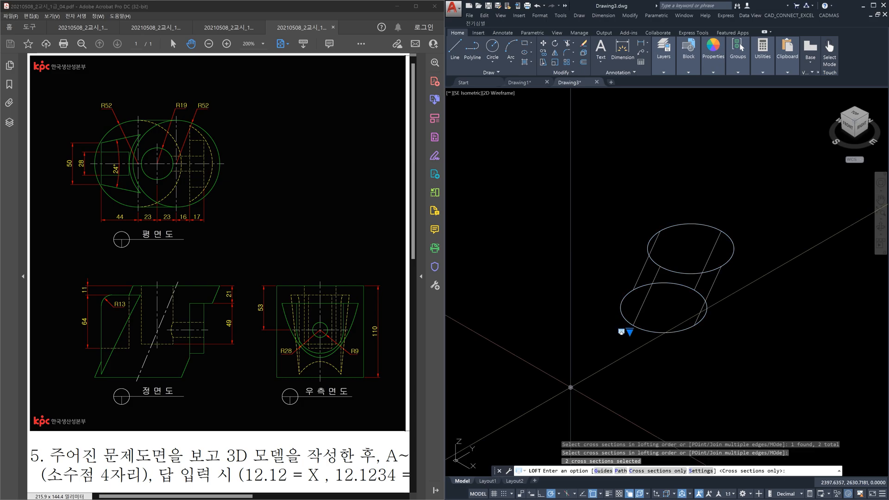
type("s")
key("Return")
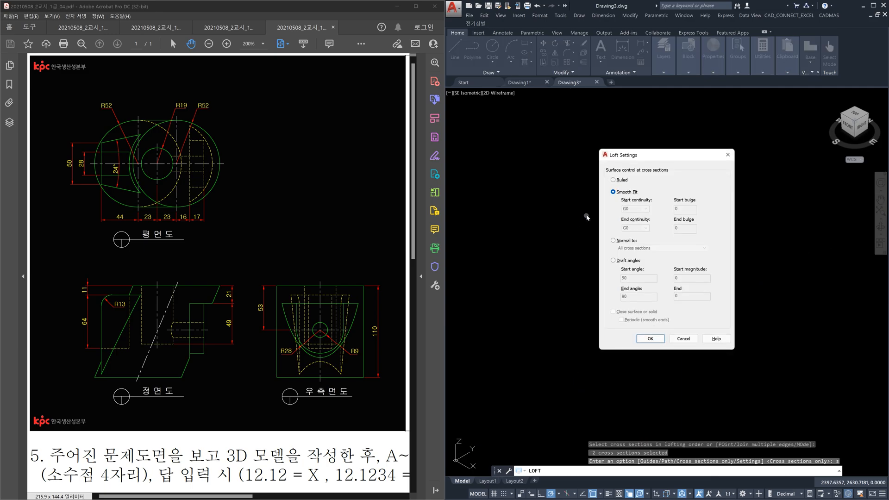
left_click(613, 180)
left_click(650, 340)
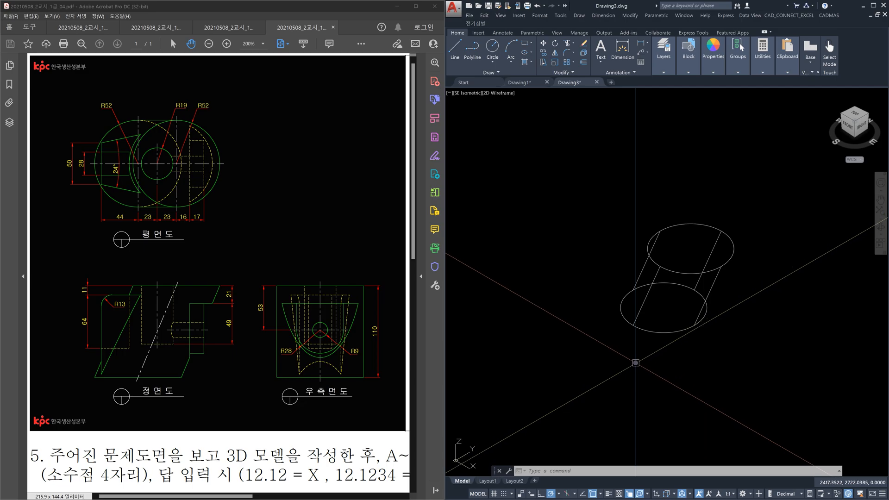
Undo the loft, the upward move and the circle copy, and set the view to SE Isometric
key("ctrl+z")
key("ctrl+z")
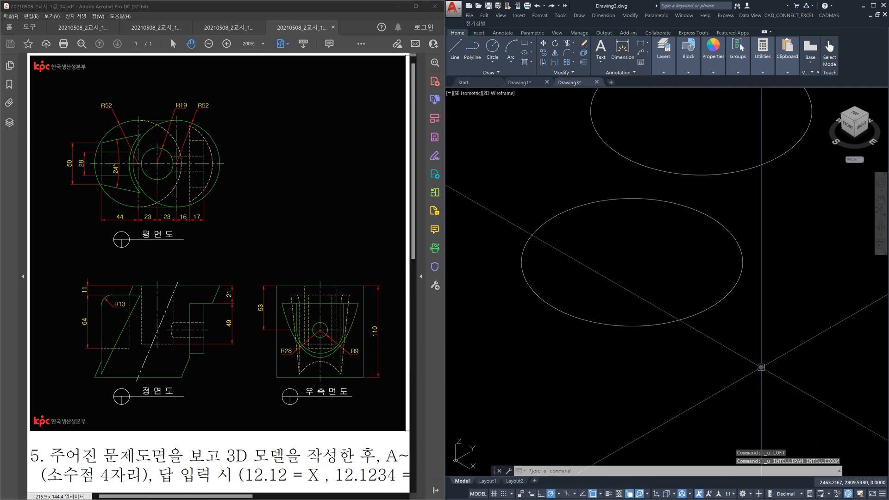
key("ctrl+z")
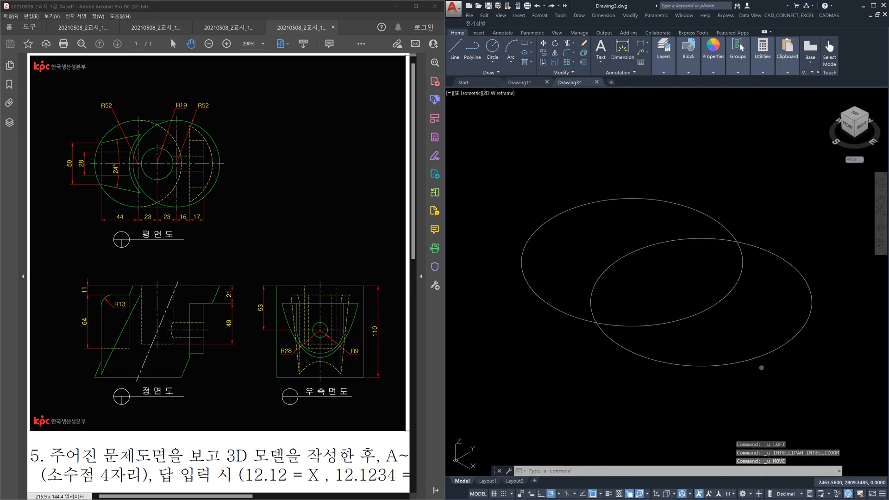
key("ctrl+z")
key("ctrl+z")
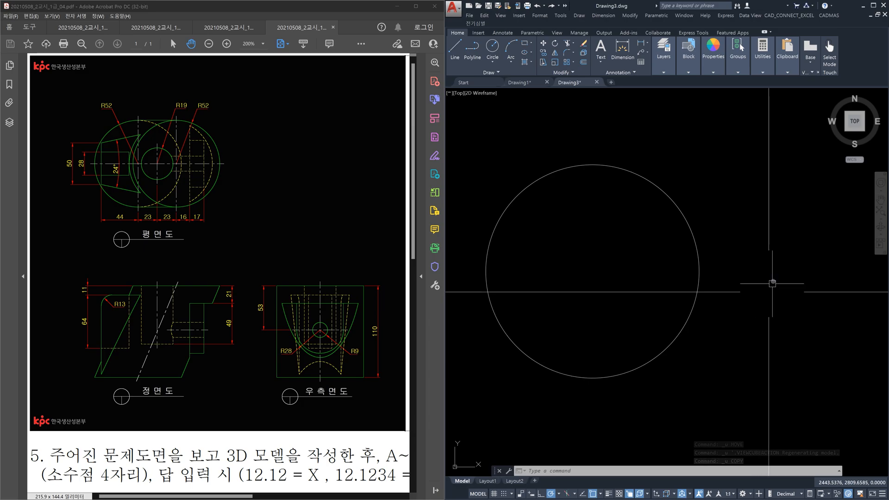
left_click(862, 131)
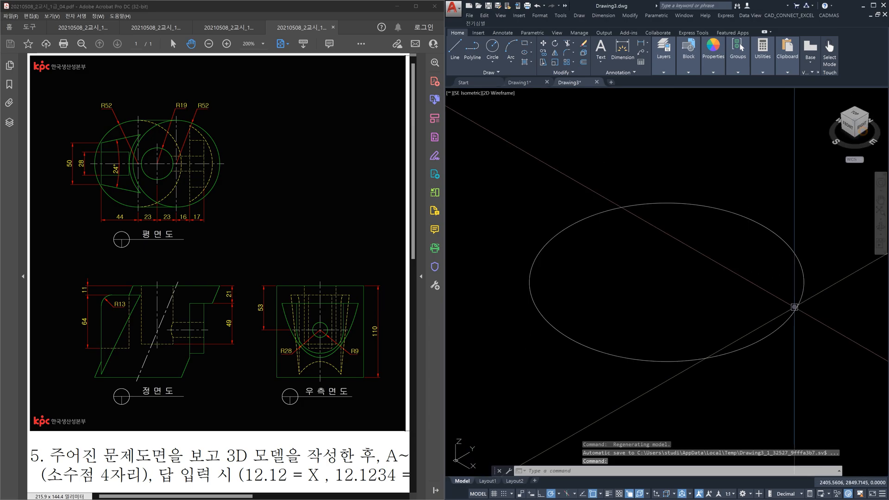
scroll(797, 309, "down", 4)
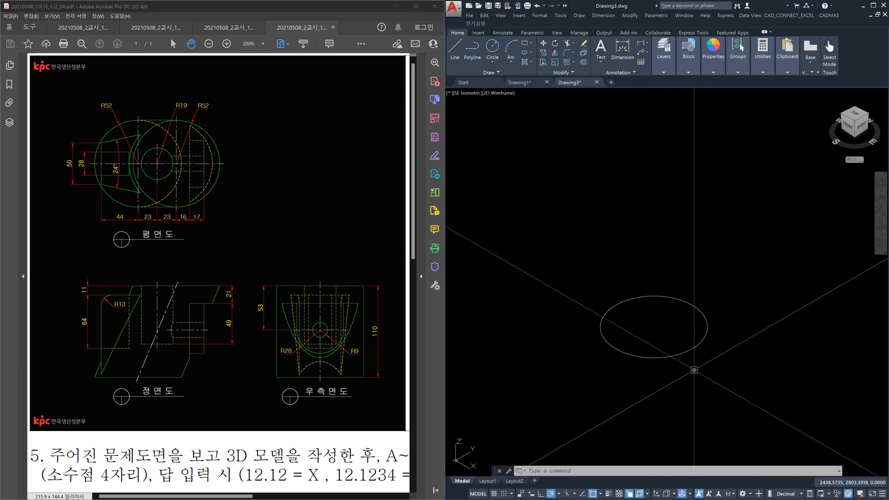
Draw connected lines from the circle's centre: 46 along the X axis, 110 up the Z axis, and back to the centre
type("l")
key("Return")
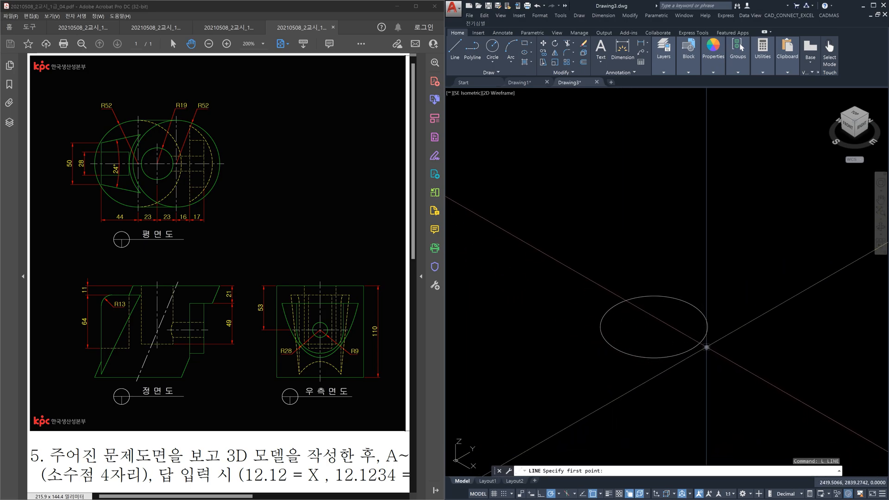
left_click(653, 326)
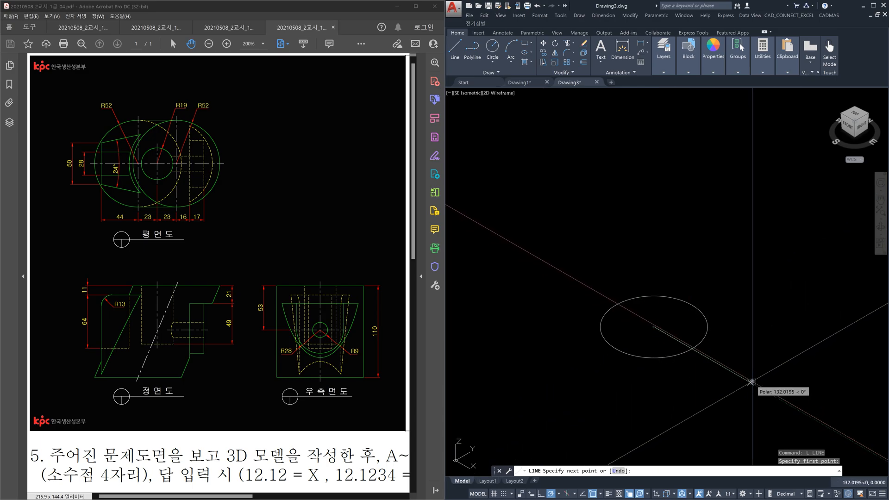
type("46")
key("Return")
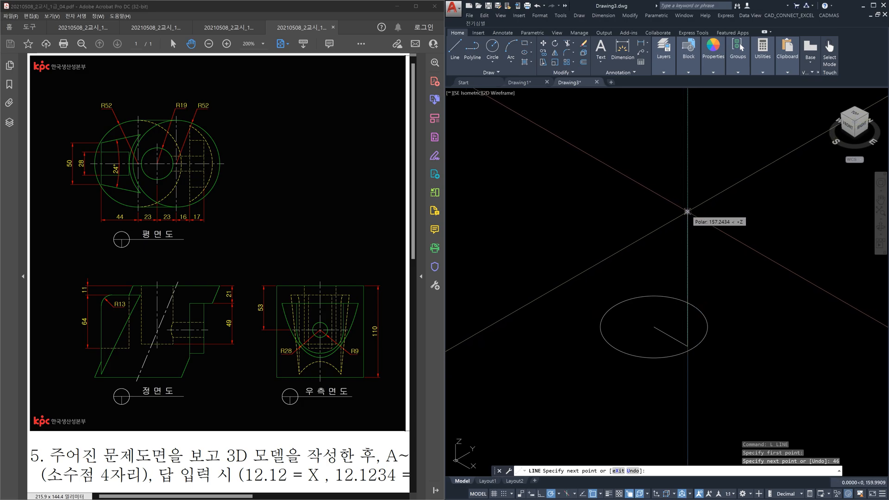
type("110")
key("Return")
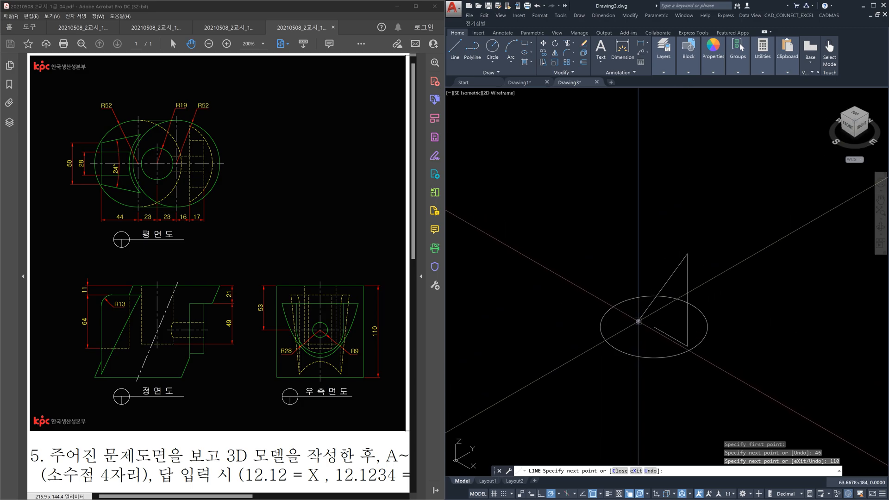
left_click(653, 327)
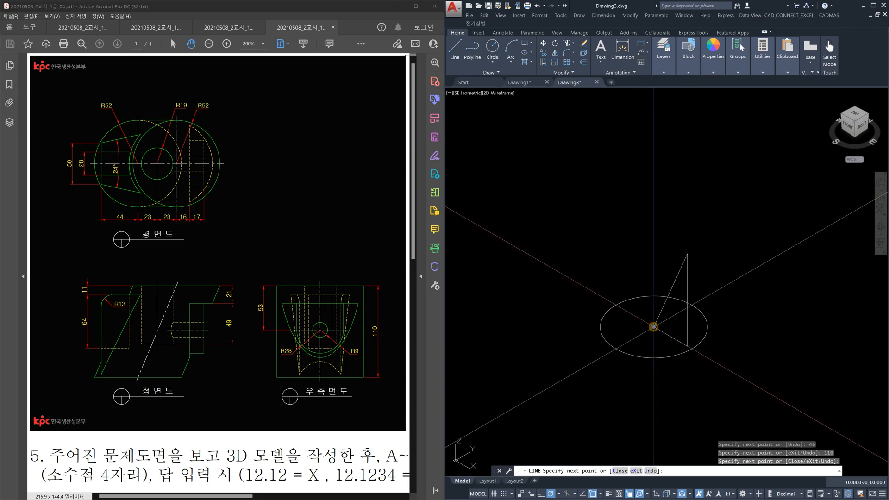
key("Escape")
Delete the sloped line joining the circle's centre to the top of the vertical line
left_click(657, 322)
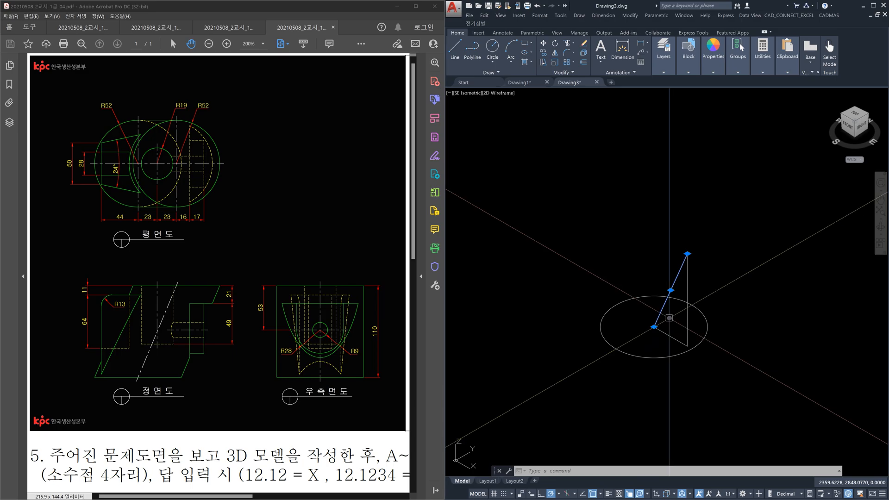
key("Escape")
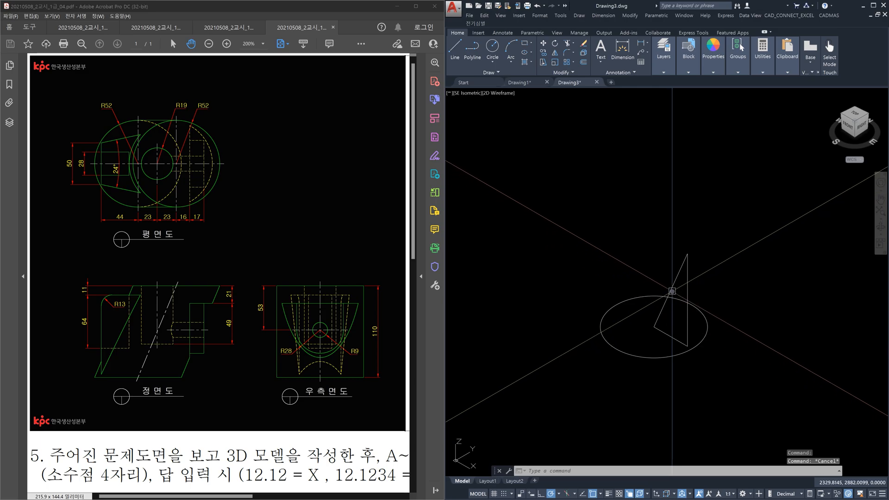
left_click(671, 289)
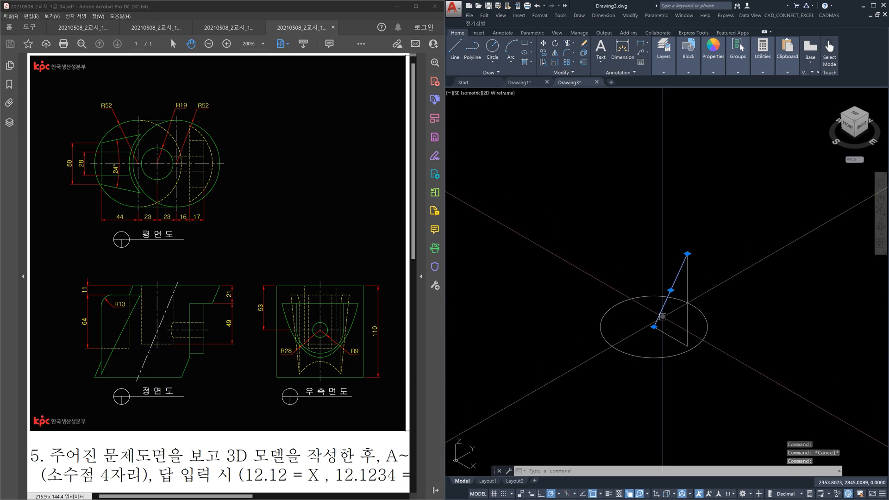
key("Delete")
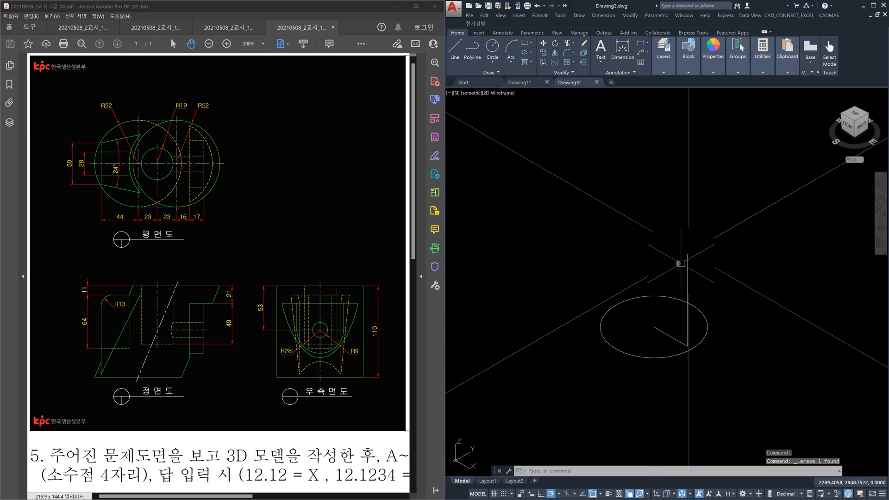
key("Escape")
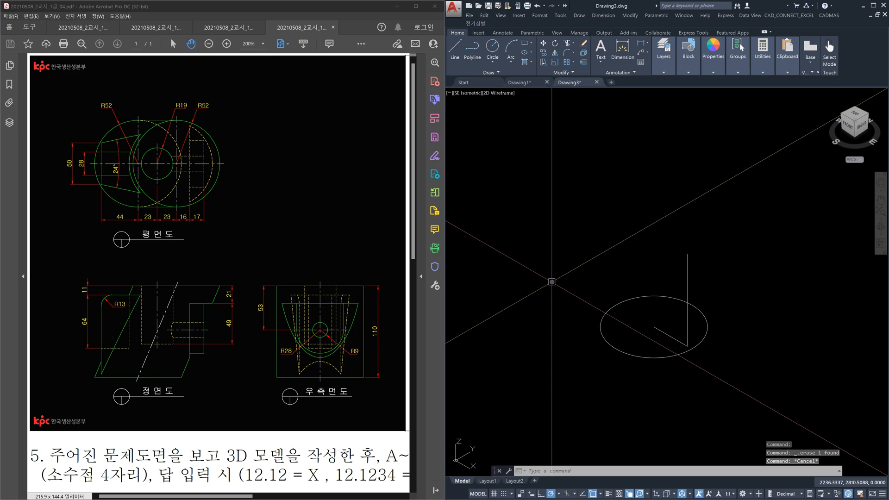
Extrude the circle with the Direction option, from its centre to the top end of the vertical line
type("ext")
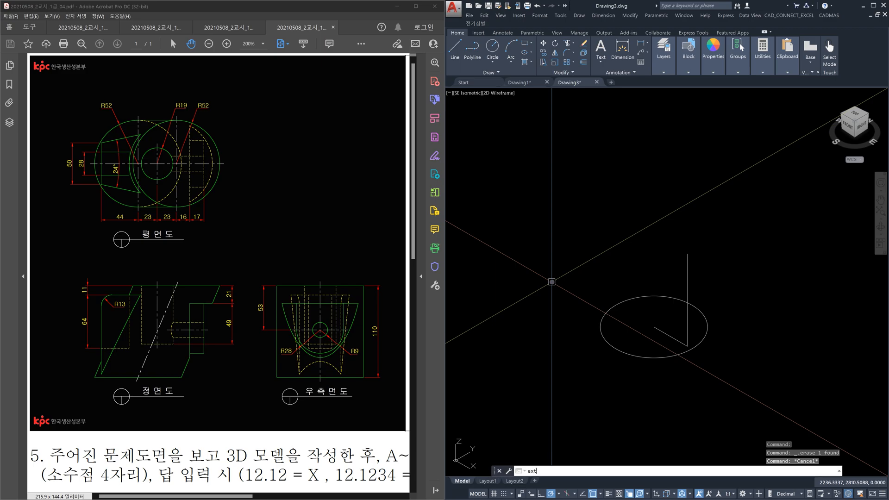
key("Return")
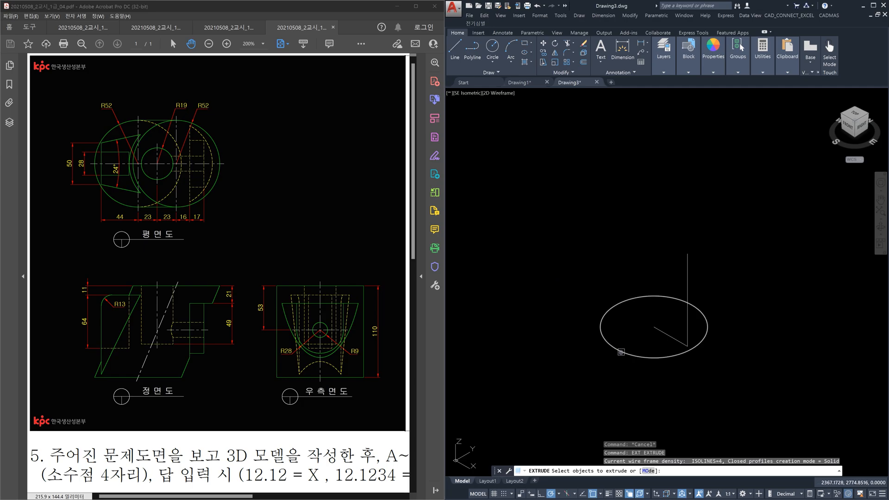
left_click(621, 352)
key("Return")
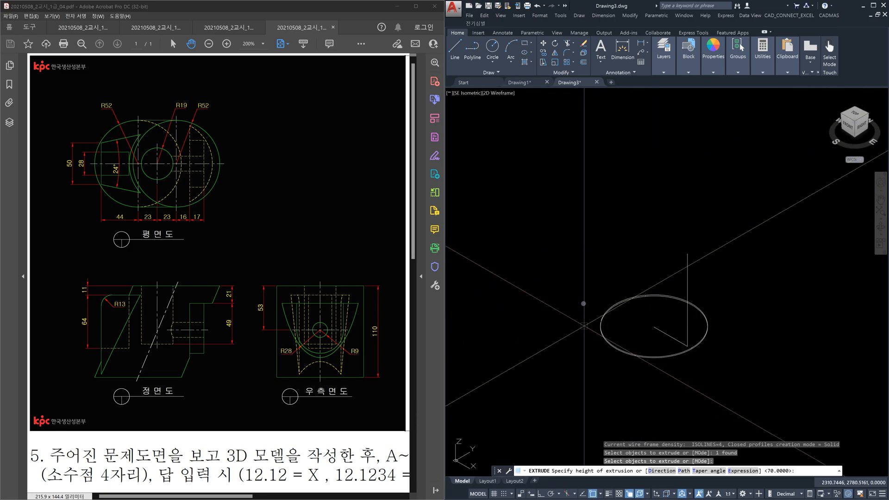
type("d")
key("Return")
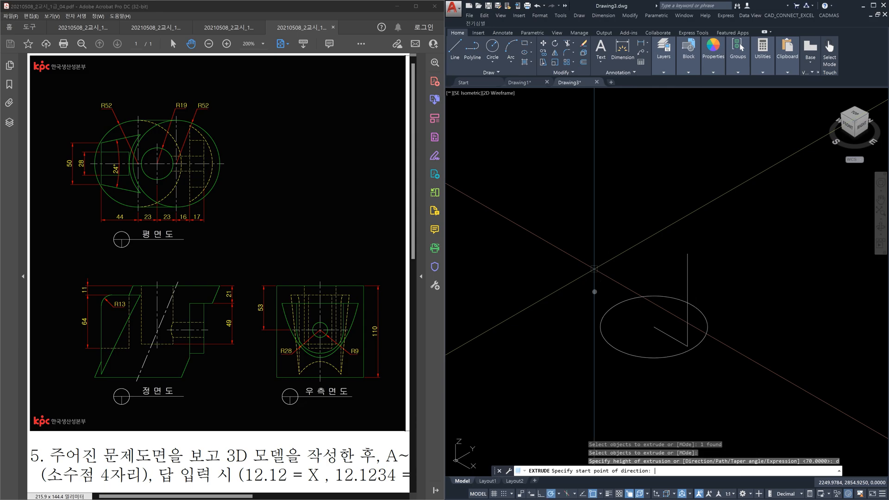
left_click(654, 327)
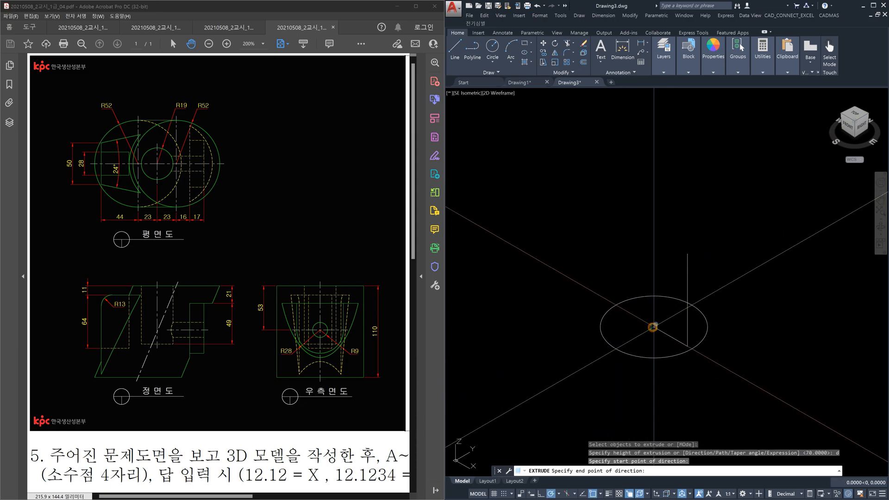
left_click(688, 254)
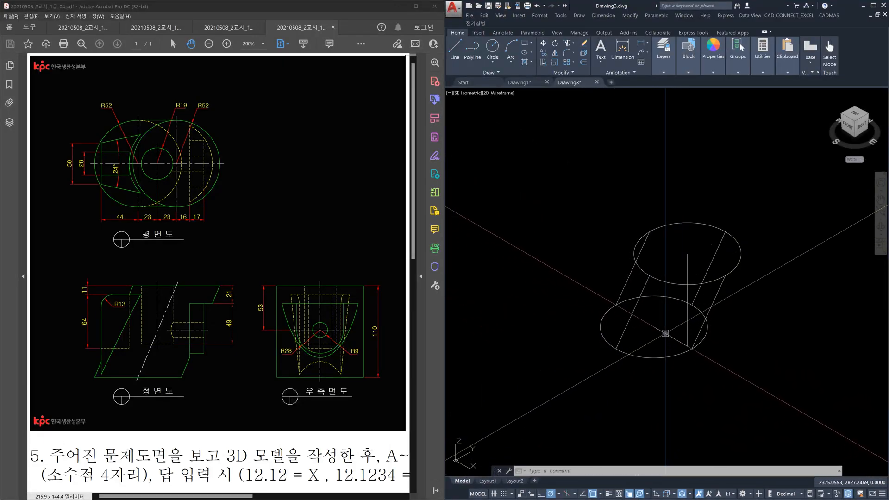
left_click(688, 320)
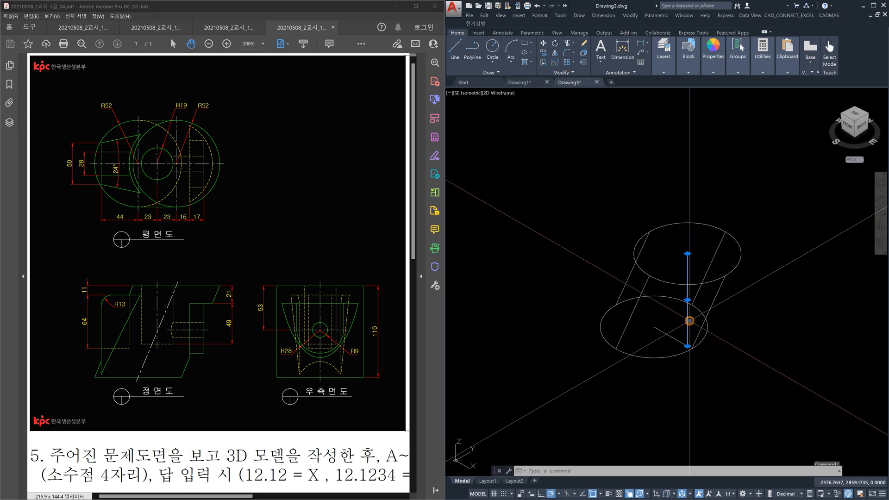
left_click(665, 333)
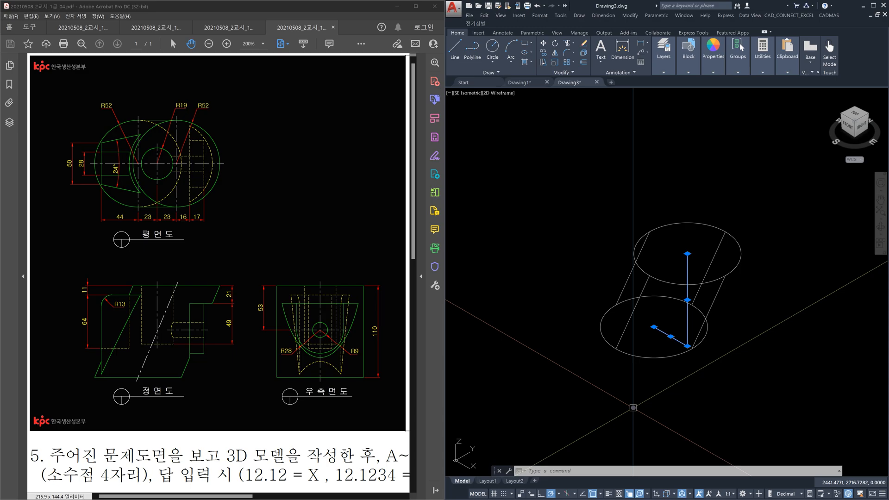
key("Escape")
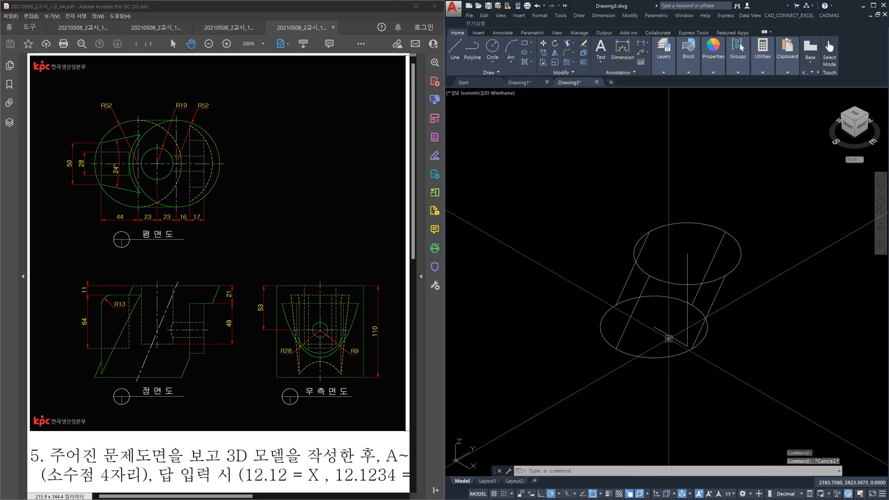
left_click(668, 338)
left_click(687, 327)
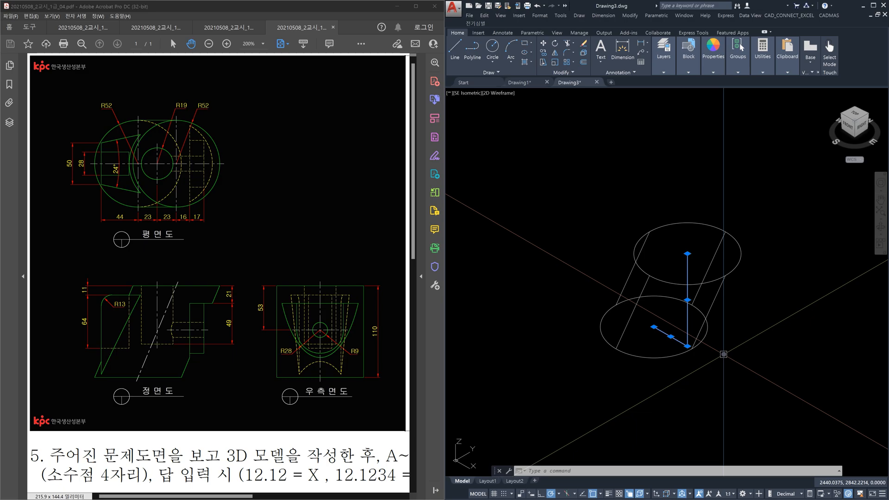
key("Escape")
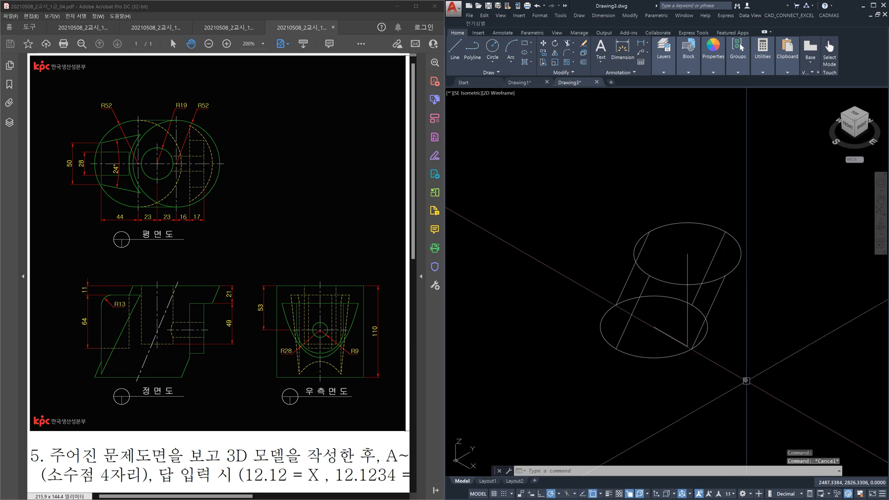
Undo the directional extrusion, the line deletion and the guide lines
key("ctrl+z")
key("ctrl+z")
key("ctrl+z")
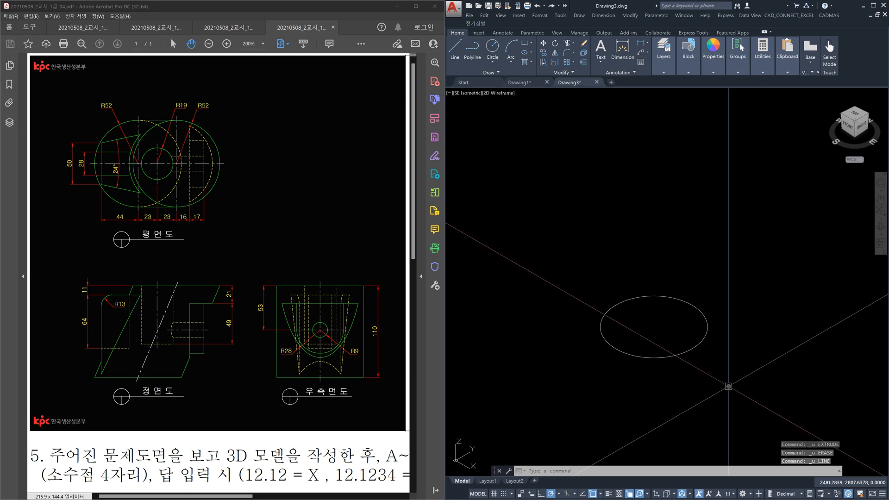
type("ext")
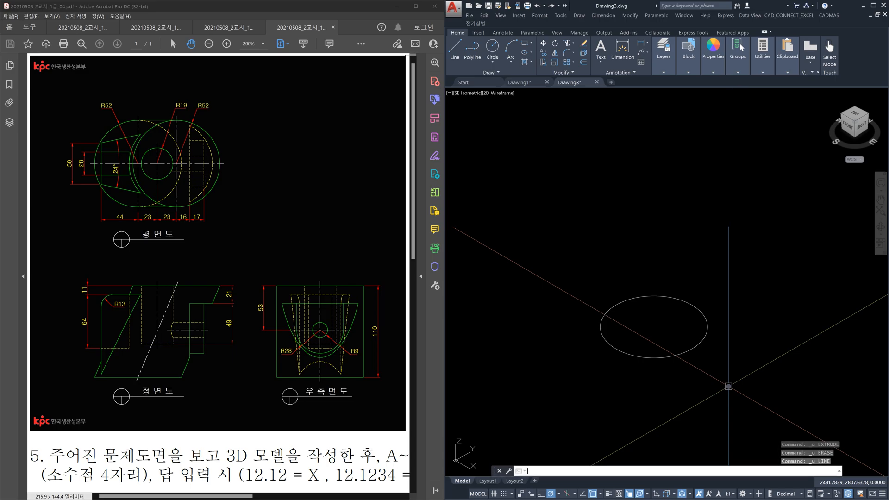
key("Return")
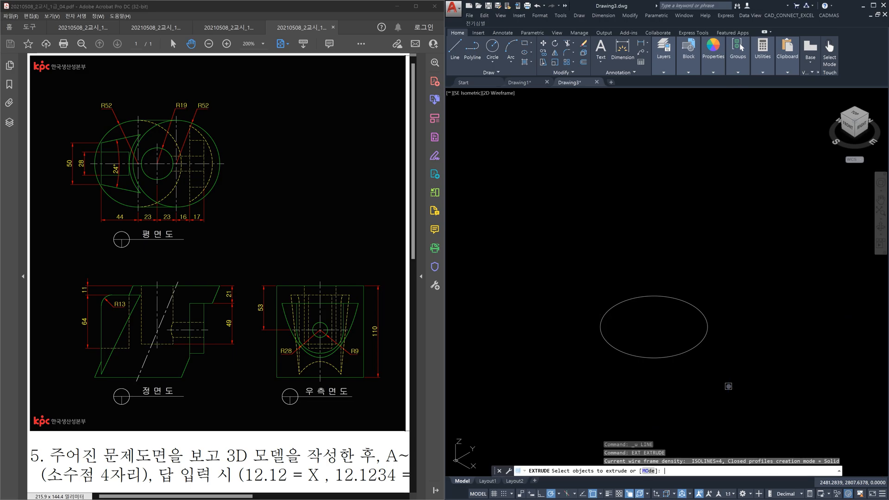
left_click(698, 347)
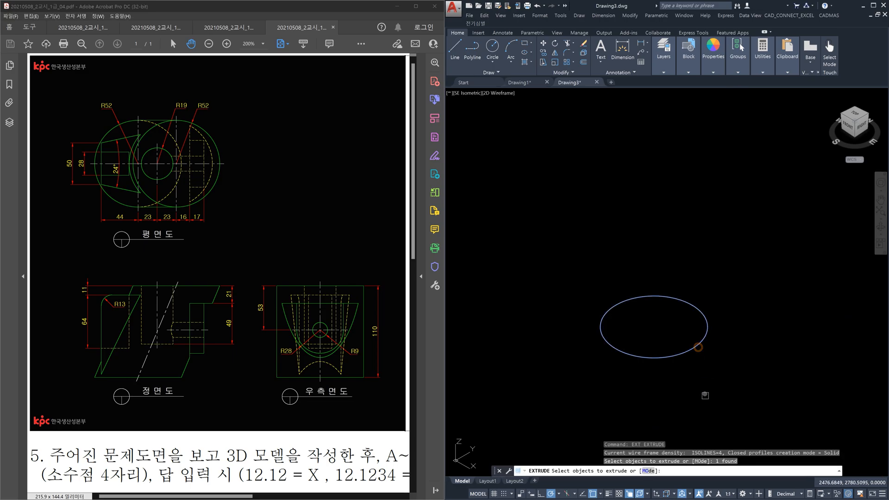
key("Return")
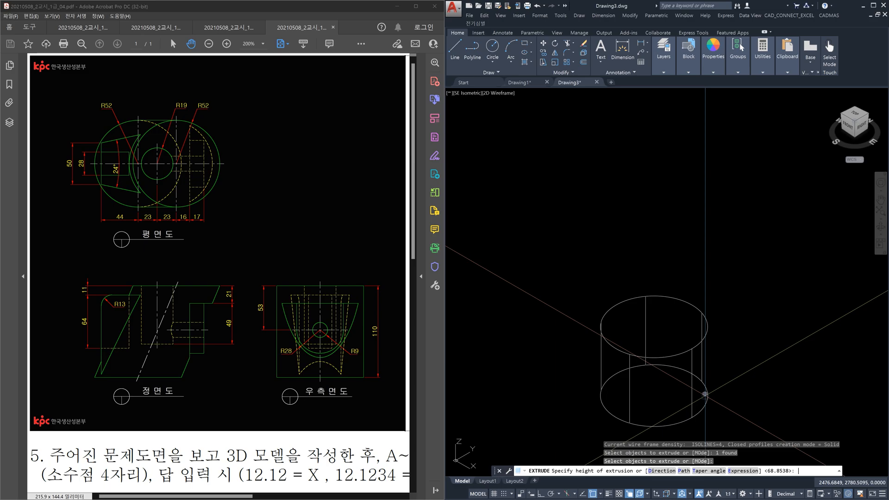
type("d")
key("Return")
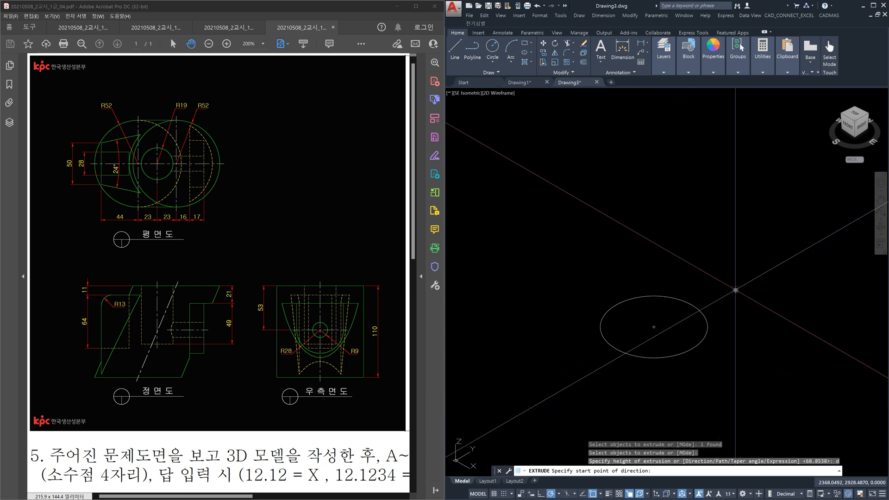
left_click(750, 279)
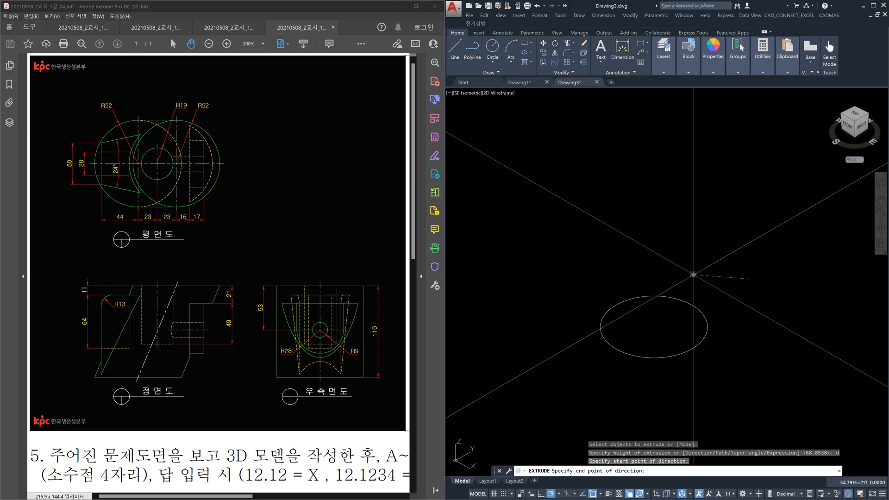
type("@46,")
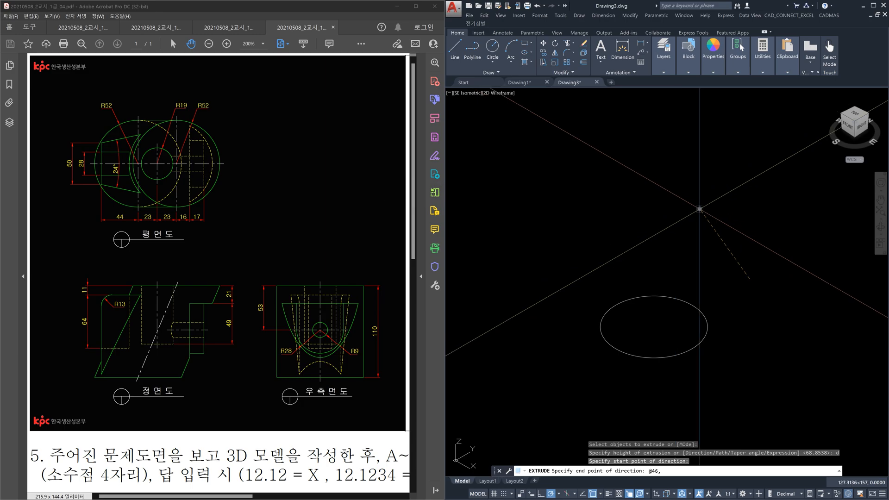
type("0,")
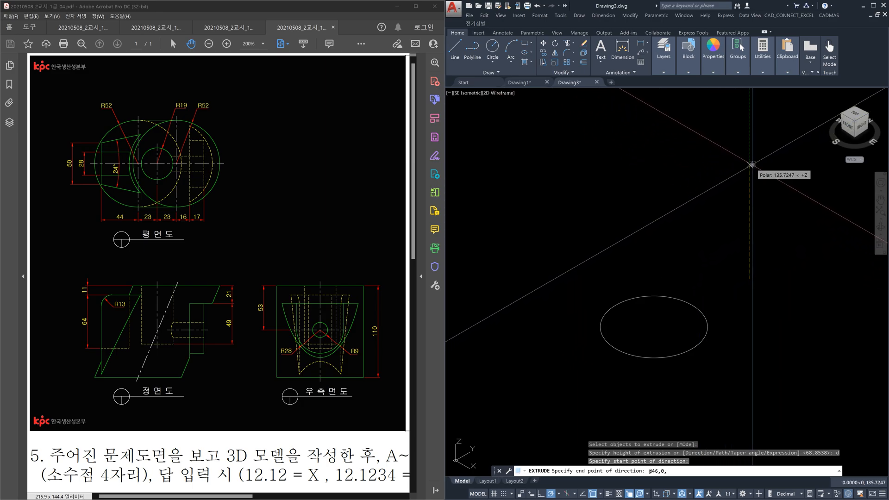
type("110")
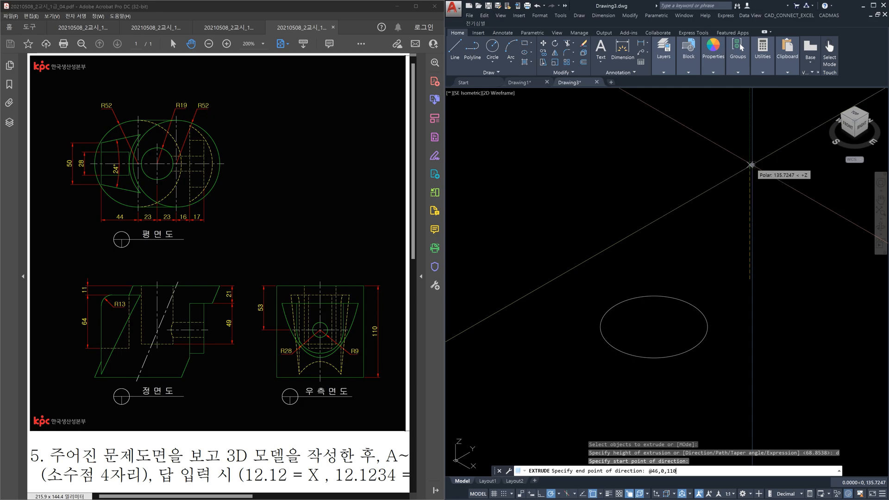
key("Return")
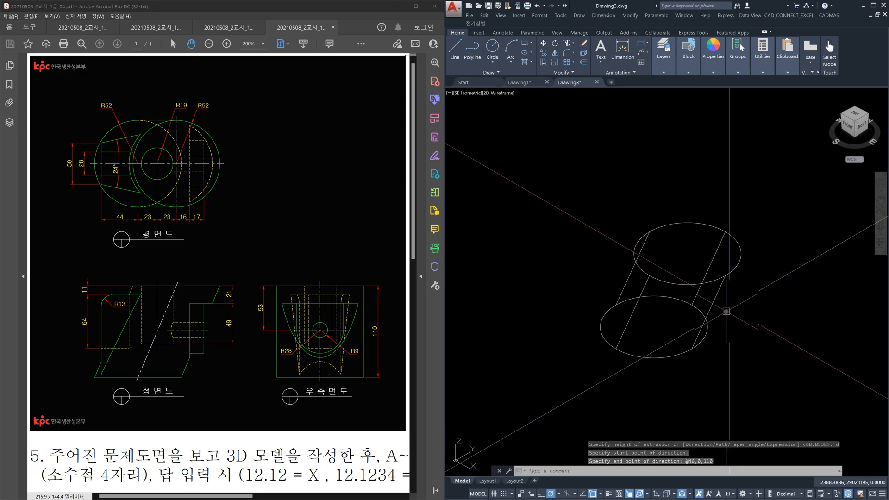
Draw a line across the slanted cylinder's top face along the Y axis, between opposite quadrants through the centre
scroll(703, 311, "up", 2)
middle_click_drag(683, 286, 701, 280)
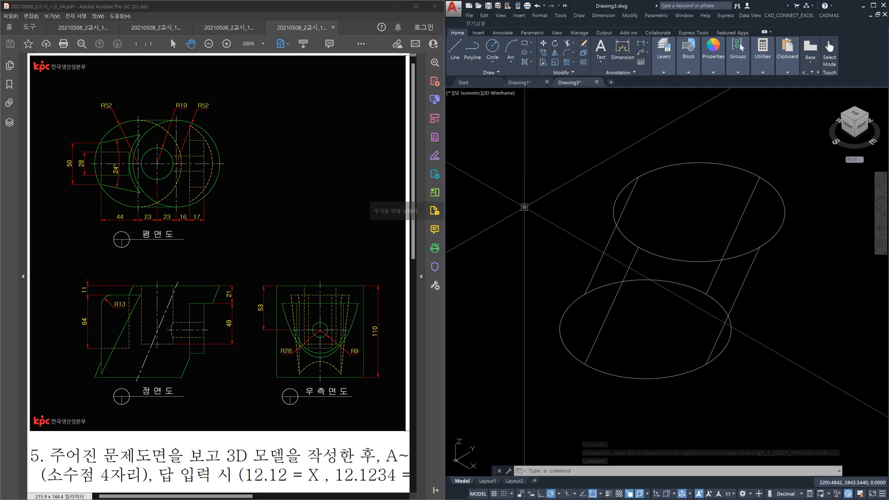
type("l")
key("Return")
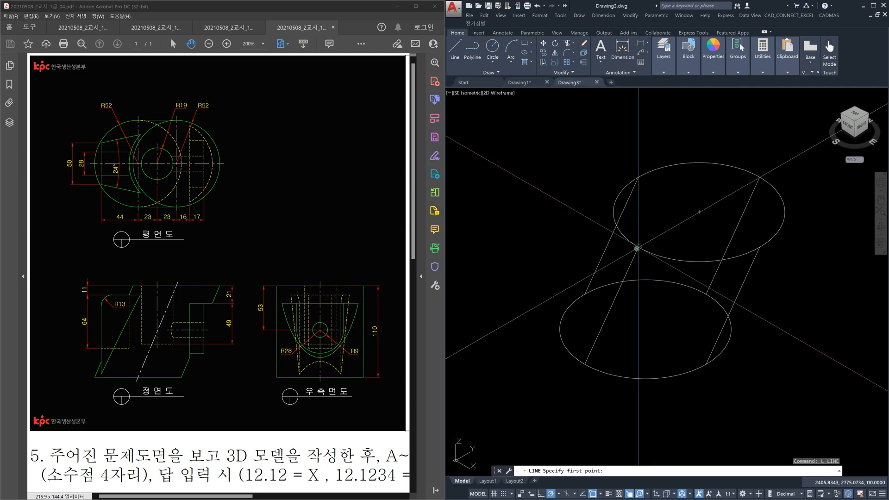
left_click(637, 248)
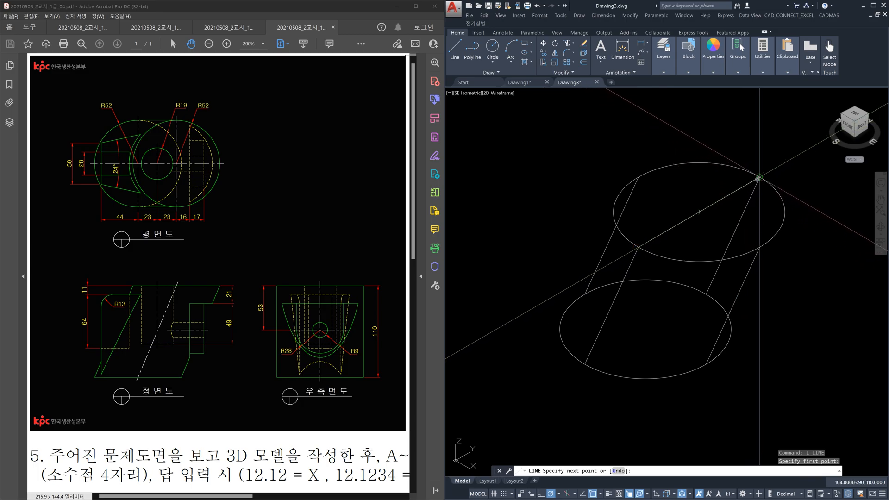
left_click(758, 178)
key("Escape")
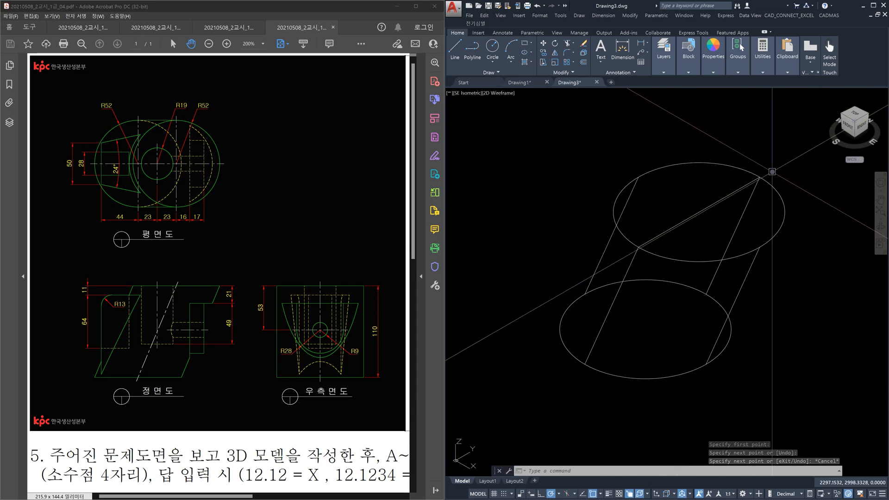
Move the line across the top face 16 along the positive X axis
type("m")
key("Return")
left_click(711, 205)
key("Return")
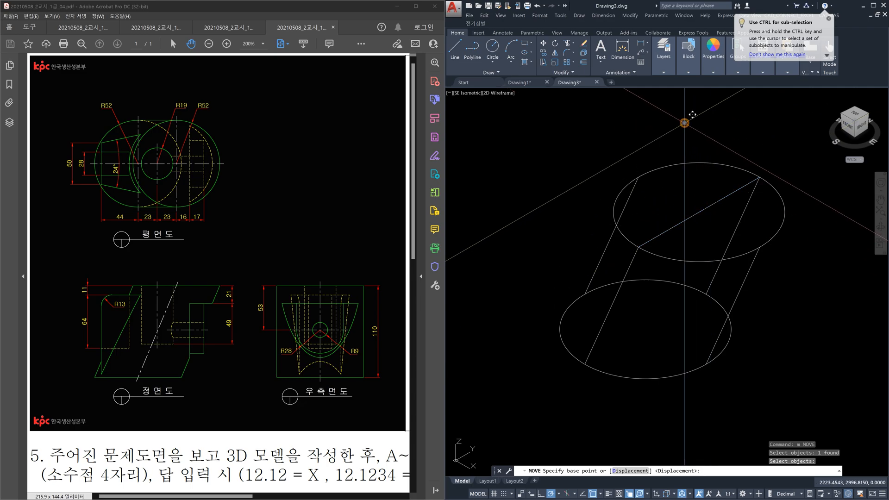
left_click(684, 122)
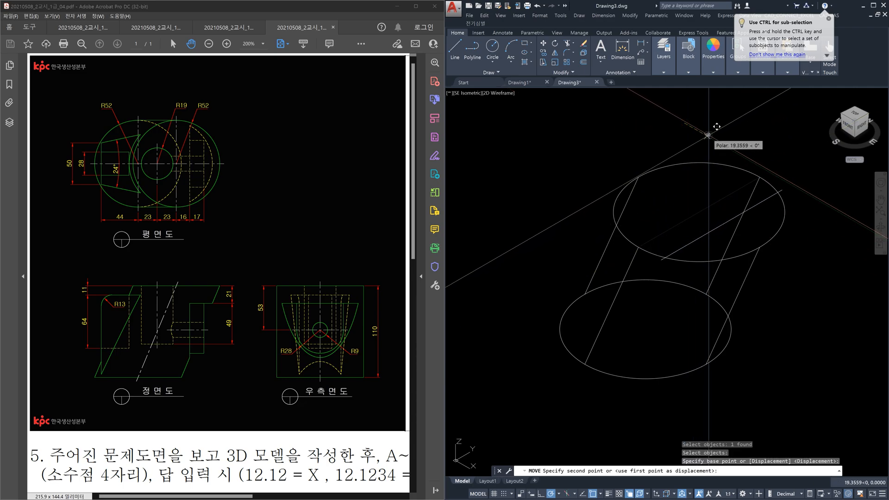
type("16")
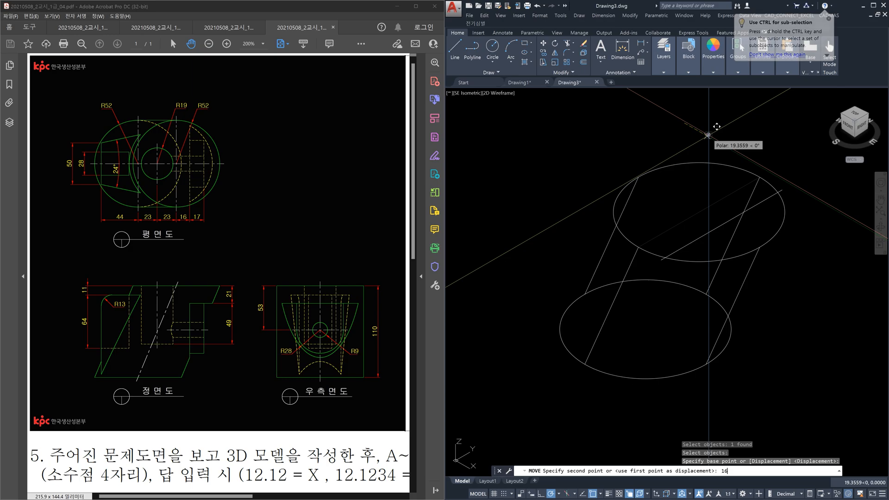
key("Return")
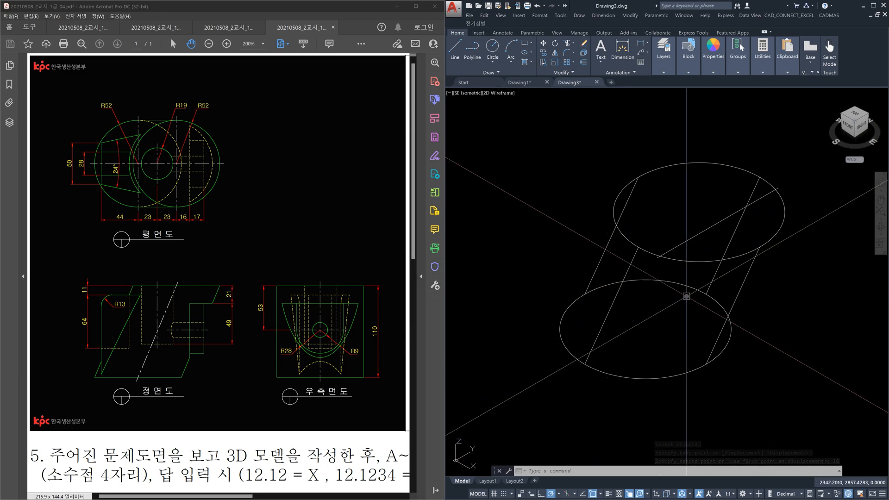
Move the same line 21 down along the Z axis
type("m")
key("Return")
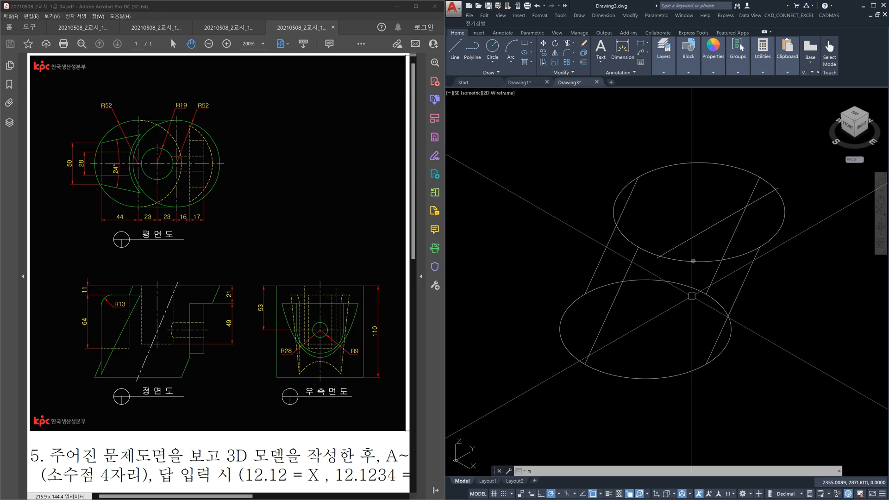
left_click(699, 235)
key("Return")
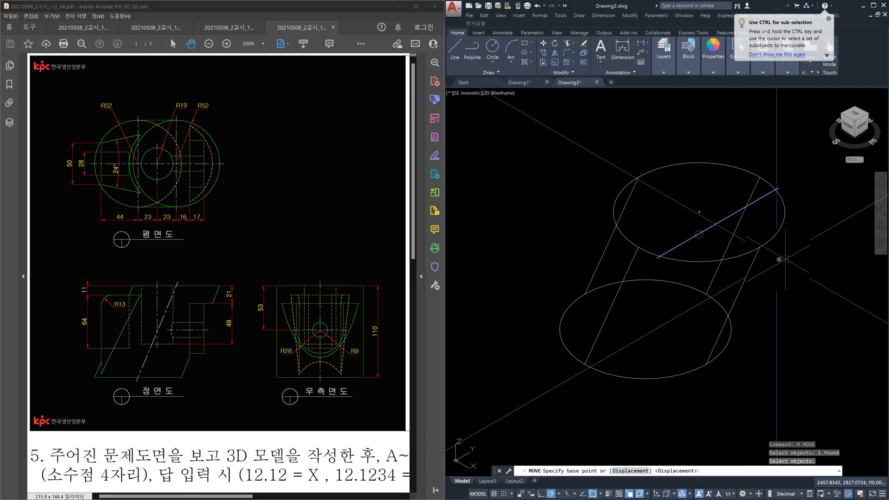
left_click(827, 226)
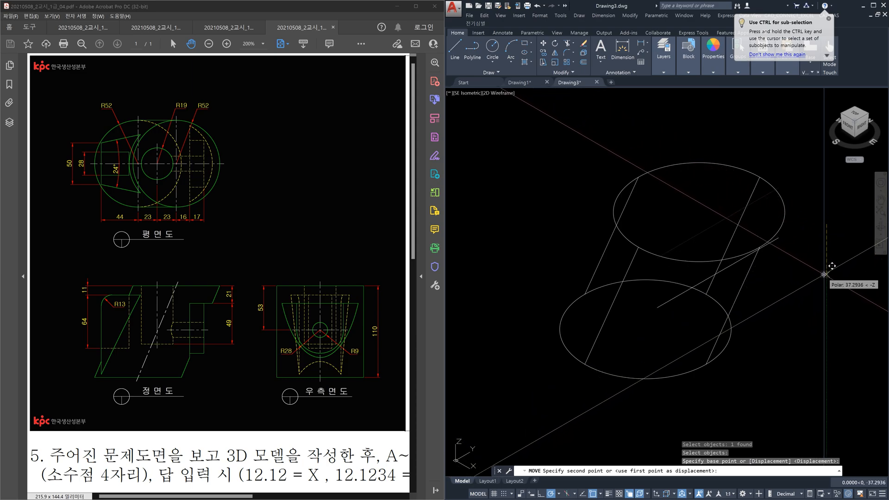
type("21")
key("Return")
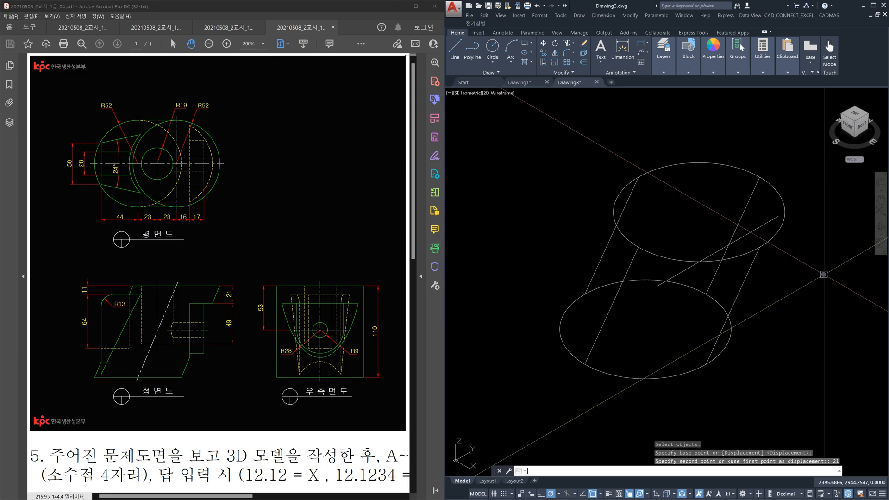
Extrude the line about 126 straight down into a vertical surface reaching below the cylinder's base
type("ext")
key("Return")
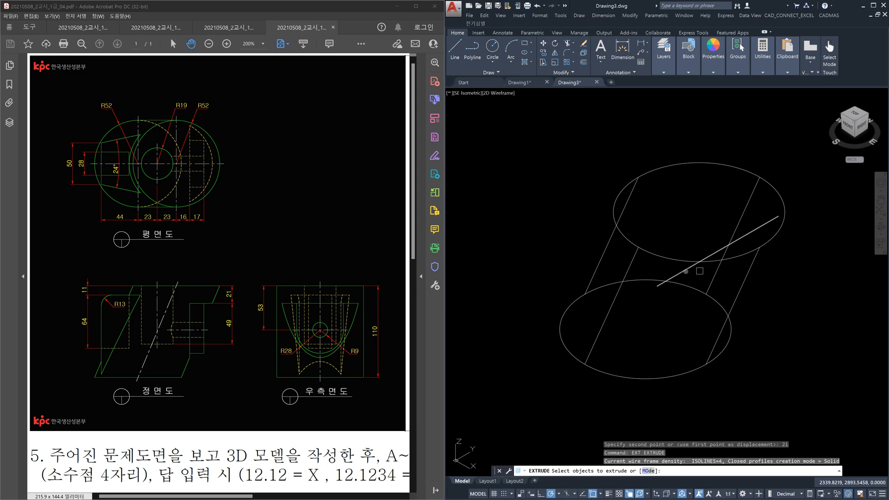
left_click(686, 272)
key("Return")
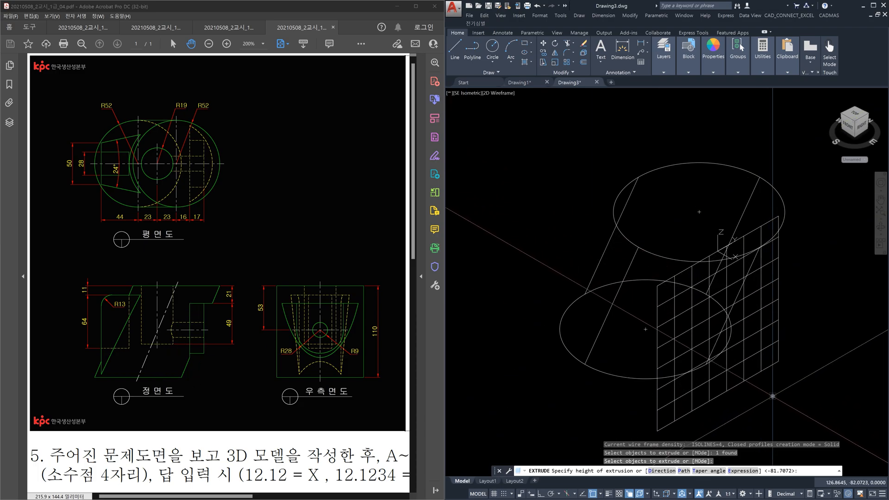
left_click(776, 422)
middle_click_drag(786, 417, 732, 325)
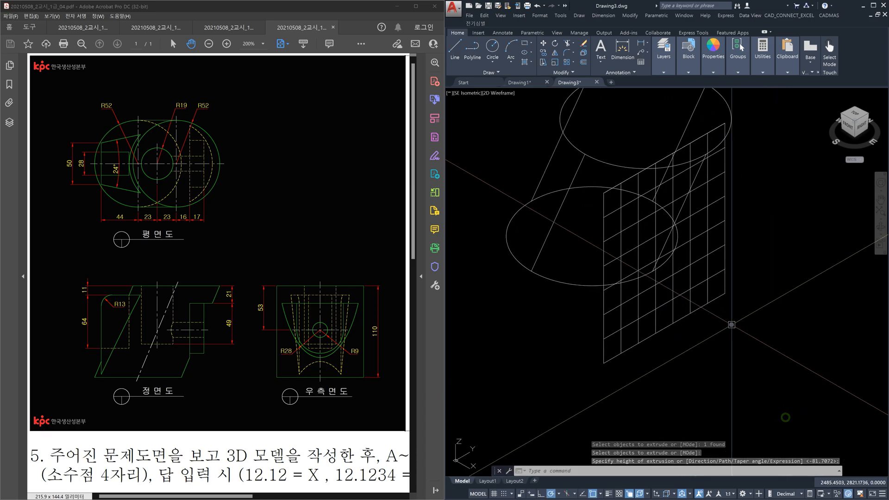
Extrude the vertical surface along the positive X axis into a solid block extending well beyond the cylinder
key("space")
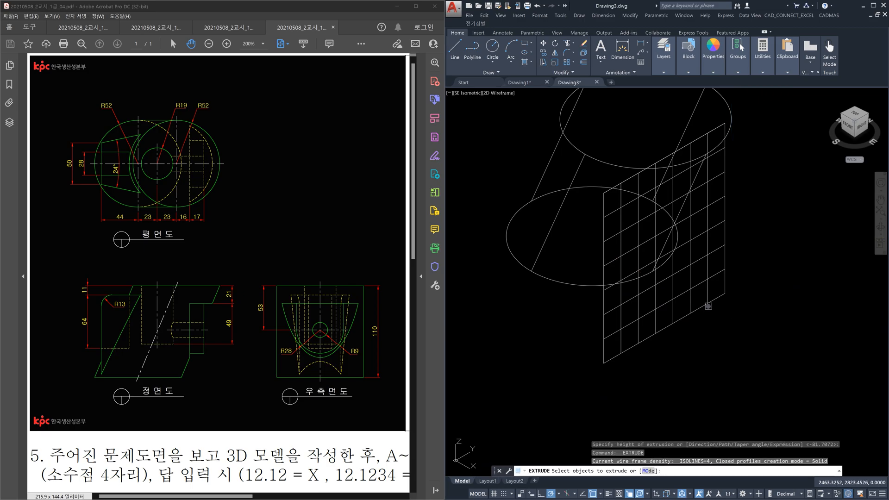
left_click(708, 306)
key("Return")
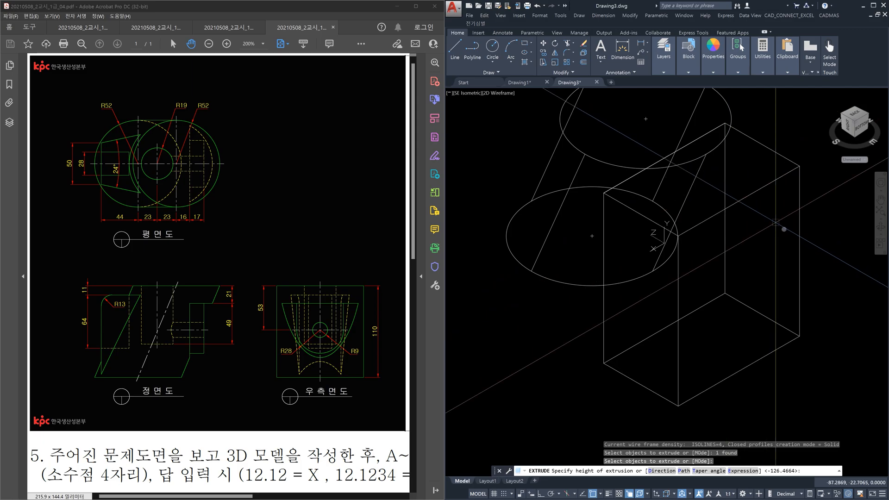
left_click(838, 312)
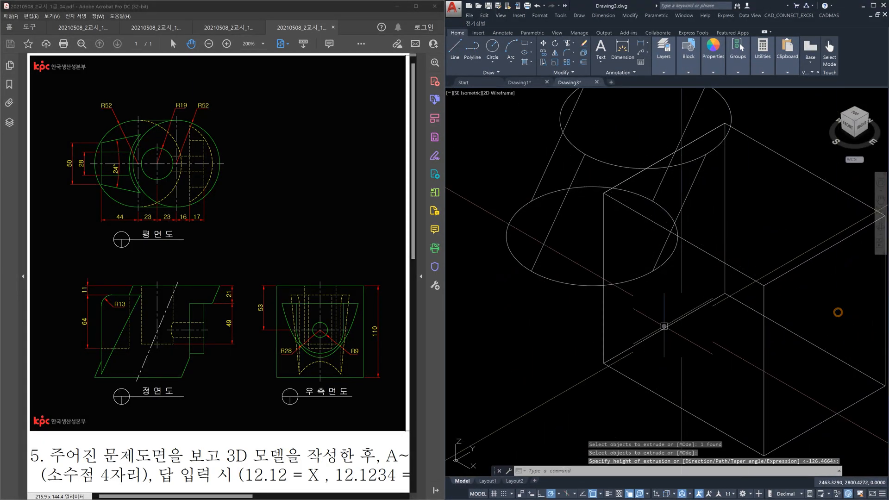
Subtract the block from the slanted cylinder to cut the vertical notch in its side
type("su")
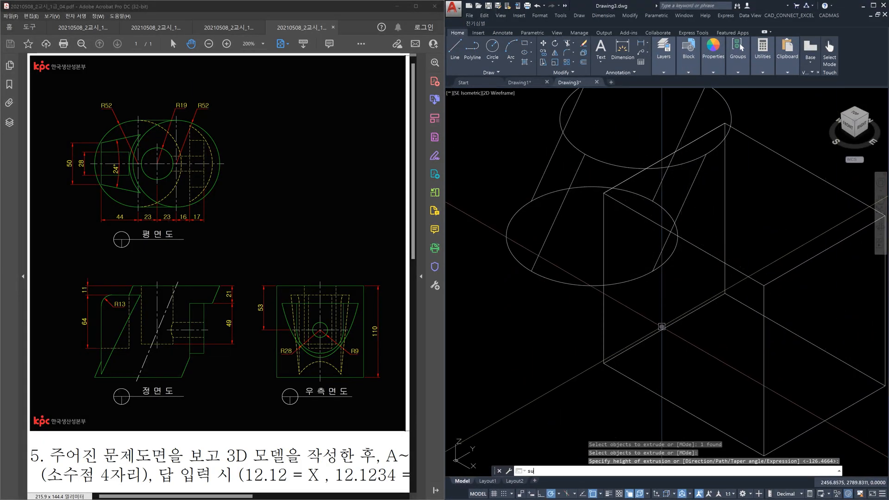
key("Return")
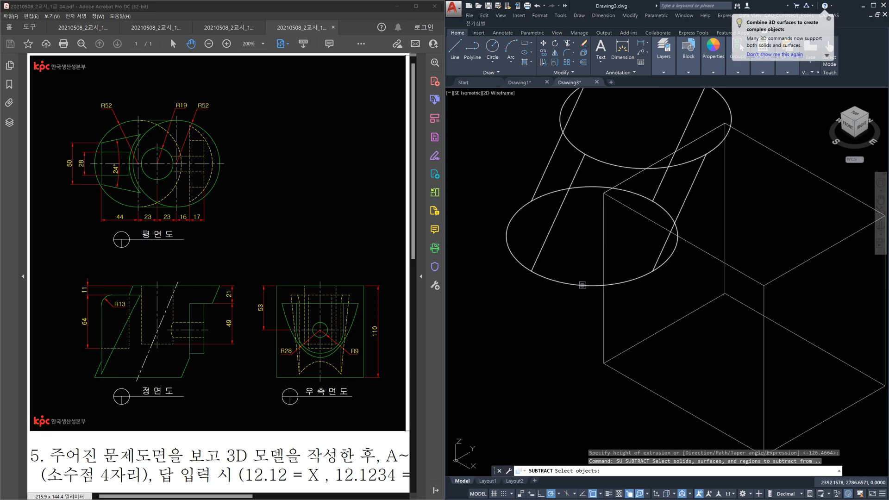
left_click(583, 285)
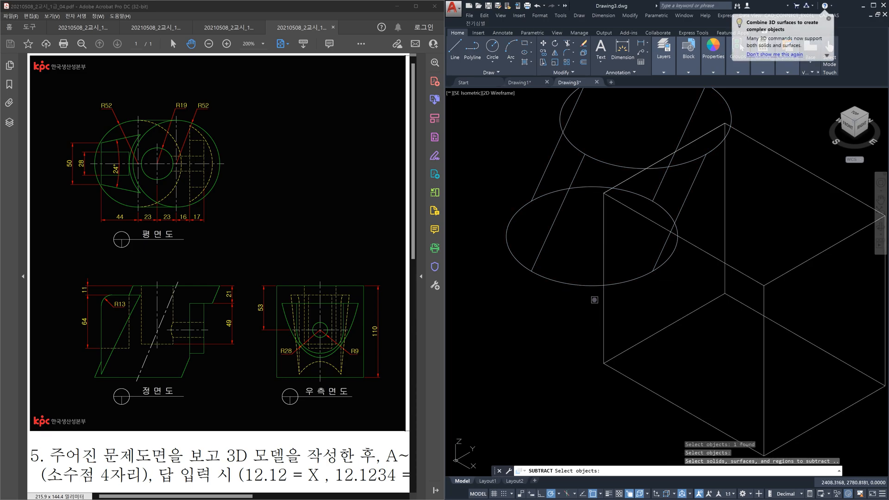
left_click(604, 309)
key("Return")
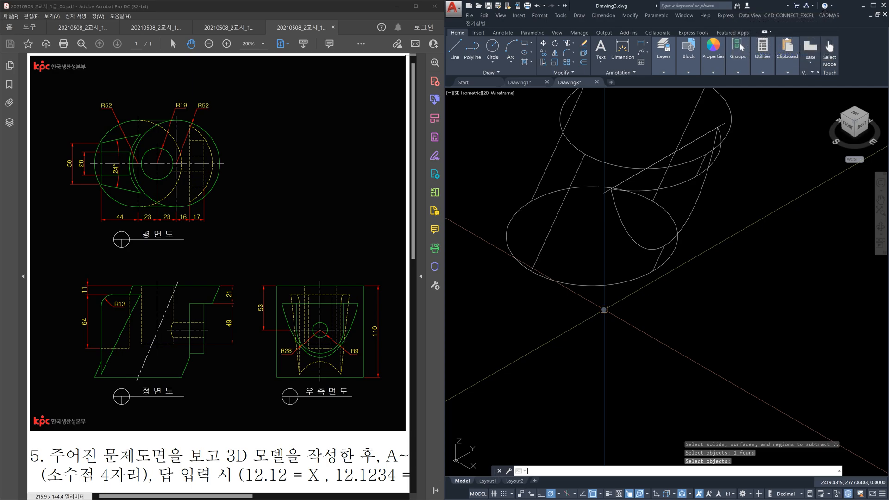
Delete the leftover construction line at the upper edge of the notch
scroll(605, 199, "up", 2)
left_click(605, 191)
key("Delete")
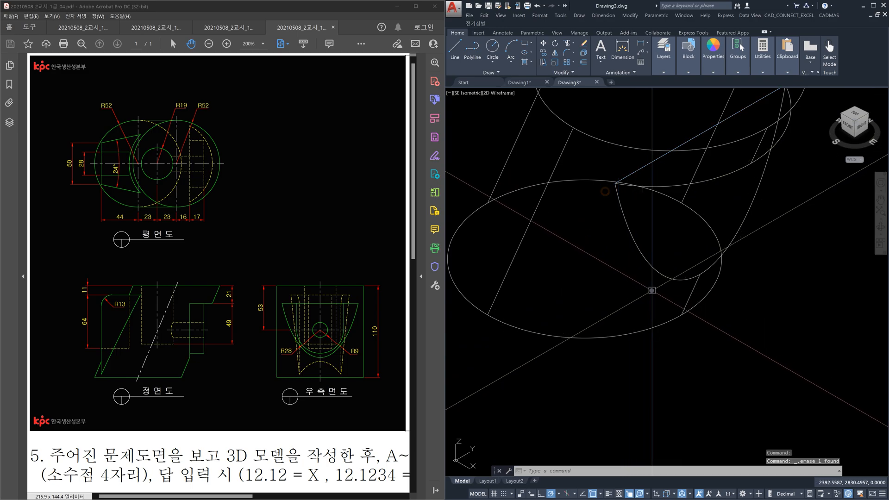
middle_click_drag(712, 288, 669, 353)
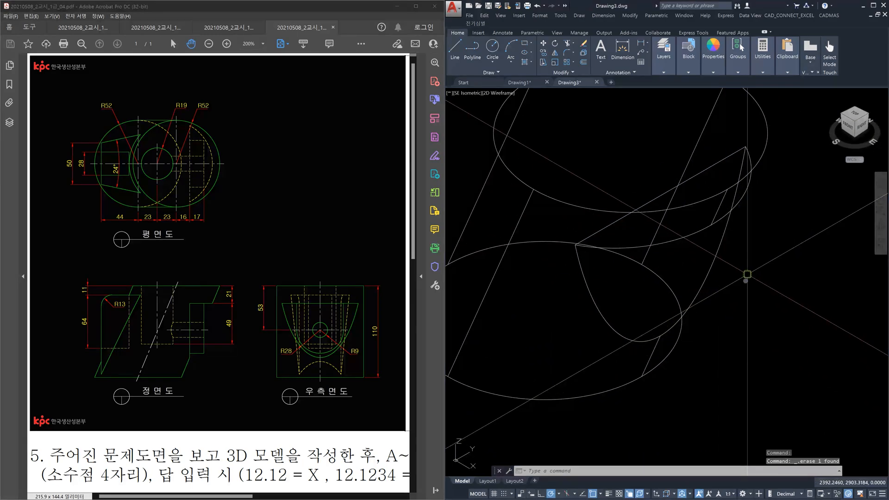
middle_click_drag(747, 275, 734, 306)
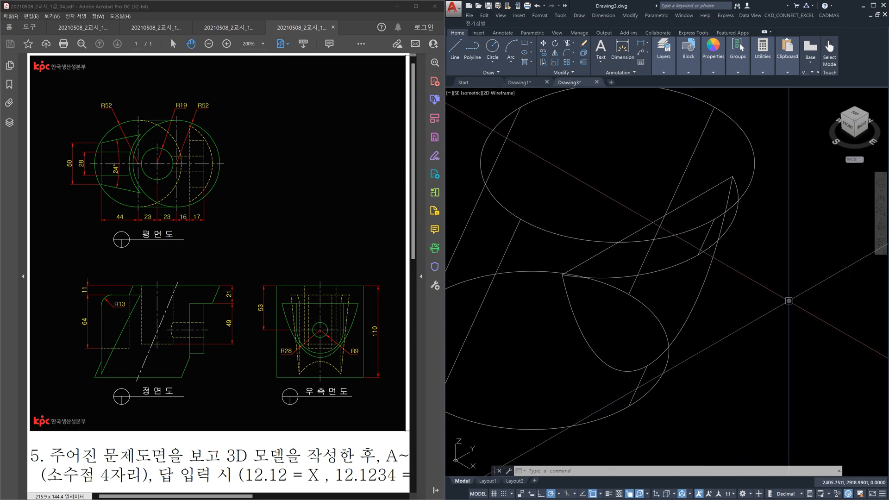
Display the solid in the Conceptual visual style to inspect the notch cut in its side
middle_click_drag(736, 308, 724, 275)
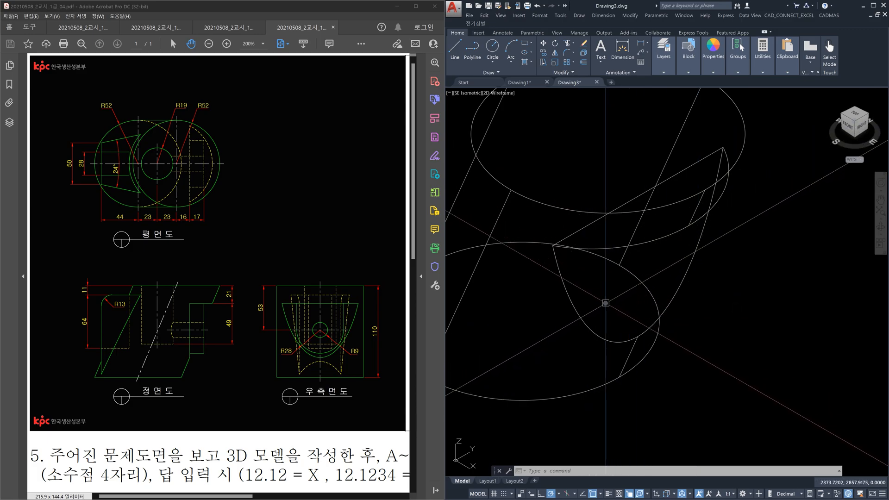
type("vs")
key("Return")
type("c")
key("Return")
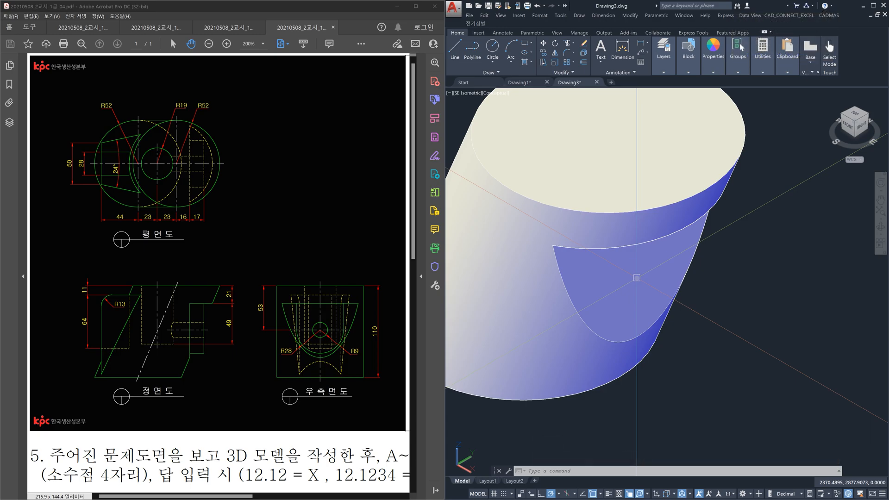
scroll(637, 277, "down", 2)
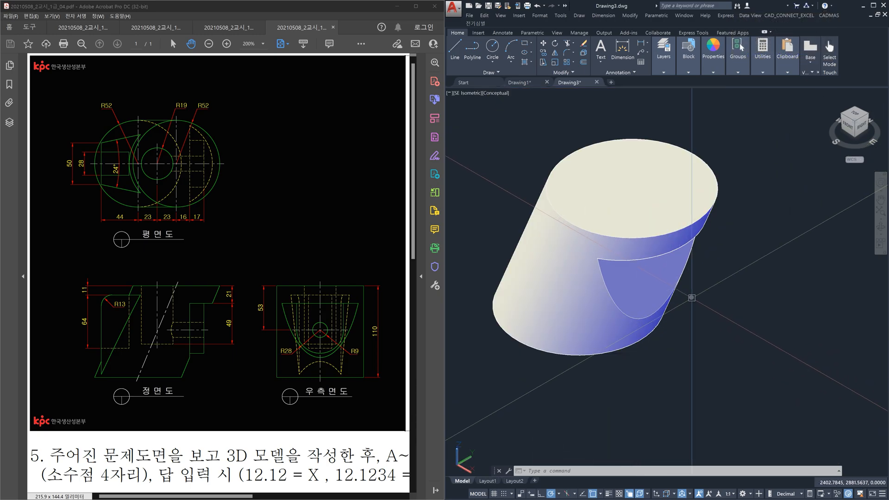
Define a new UCS beside the cylinder with its X axis along the world Y direction and its Y axis pointing straight up
type("uc")
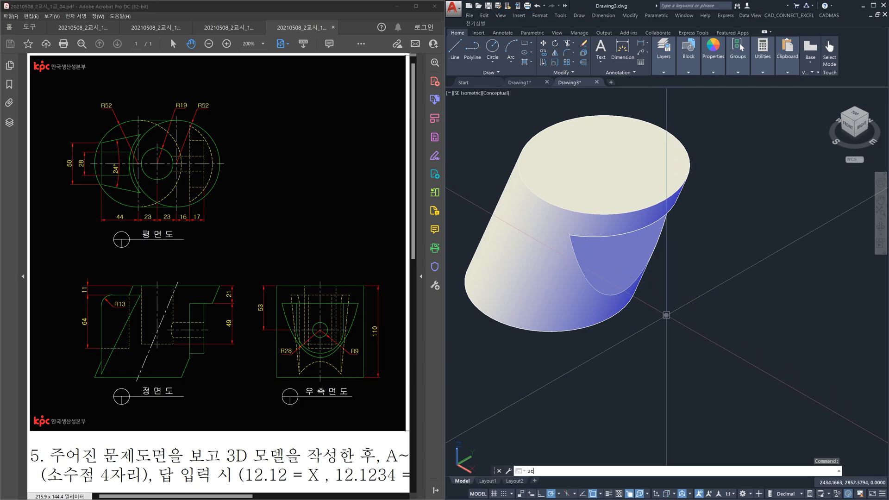
type("s")
key("Return")
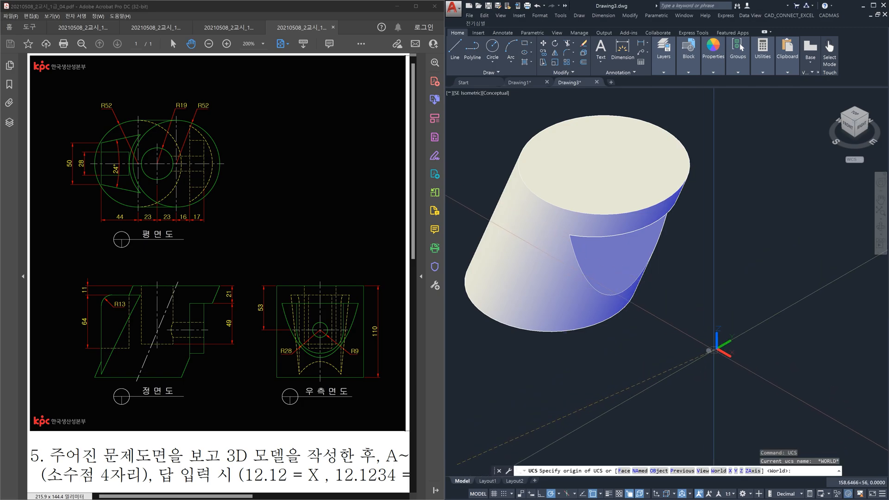
left_click(708, 350)
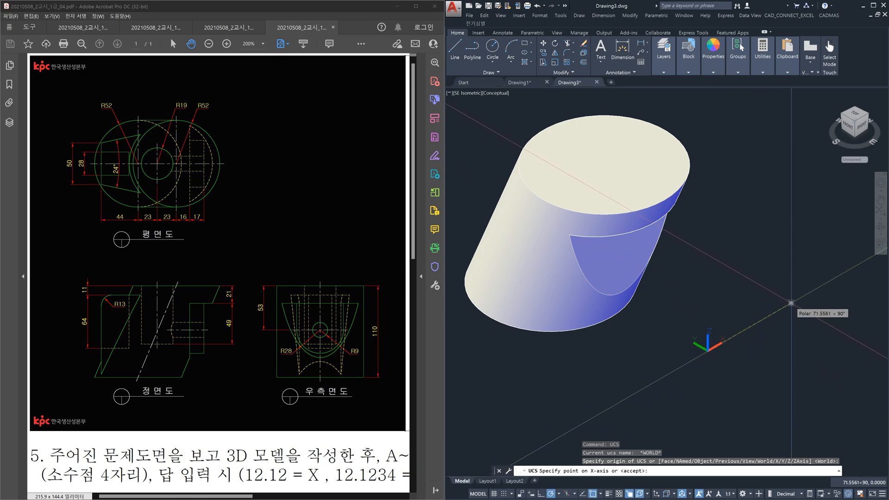
left_click(791, 303)
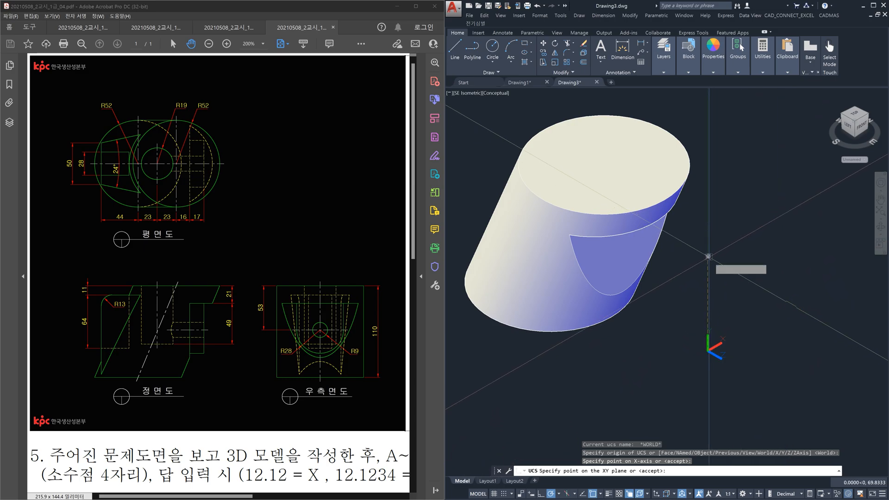
left_click(708, 250)
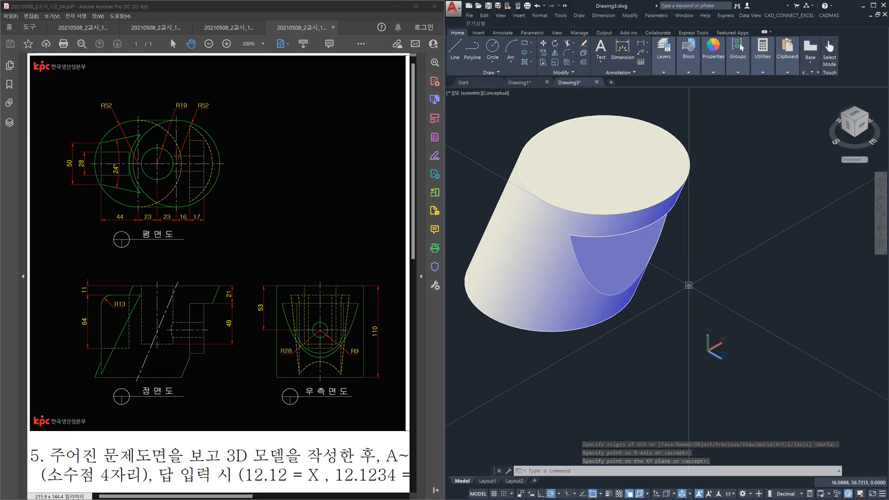
Switch the visual style to 2dwireframe
type("vs")
key("Return")
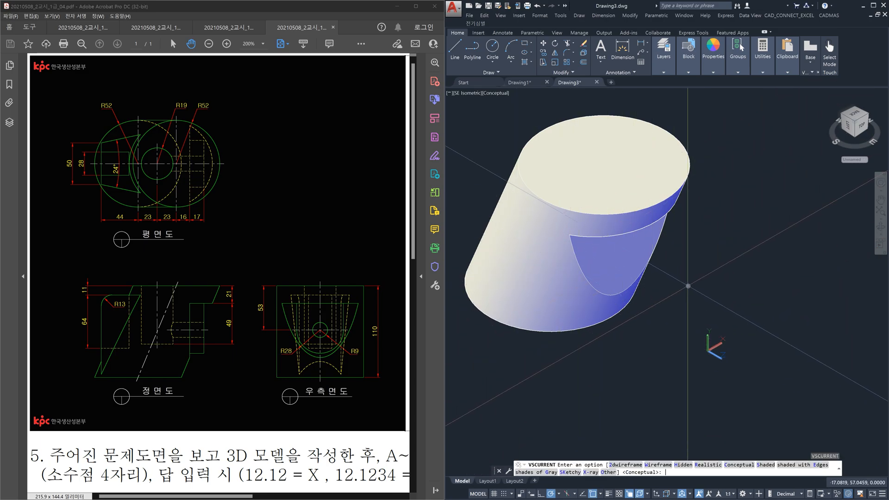
type("2")
key("Return")
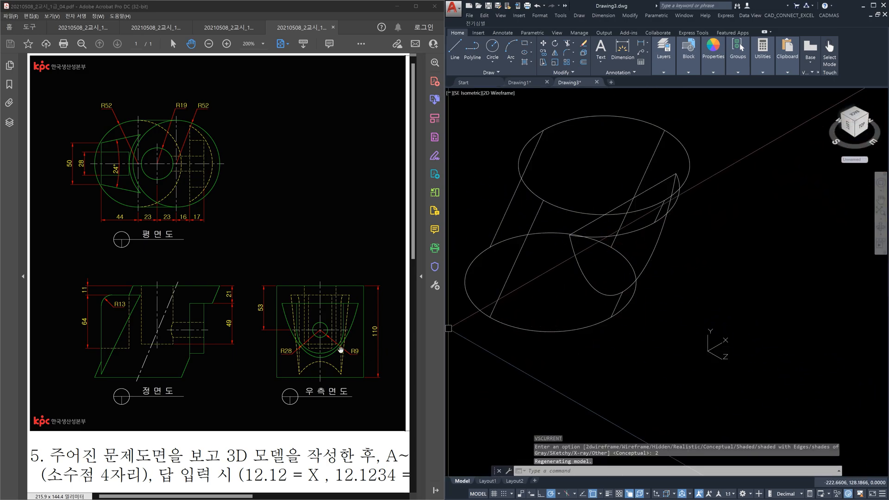
Draw a vertical line on the notch face from the lowest point of its curved edge to the midpoint of its straight upper edge
scroll(629, 254, "up", 3)
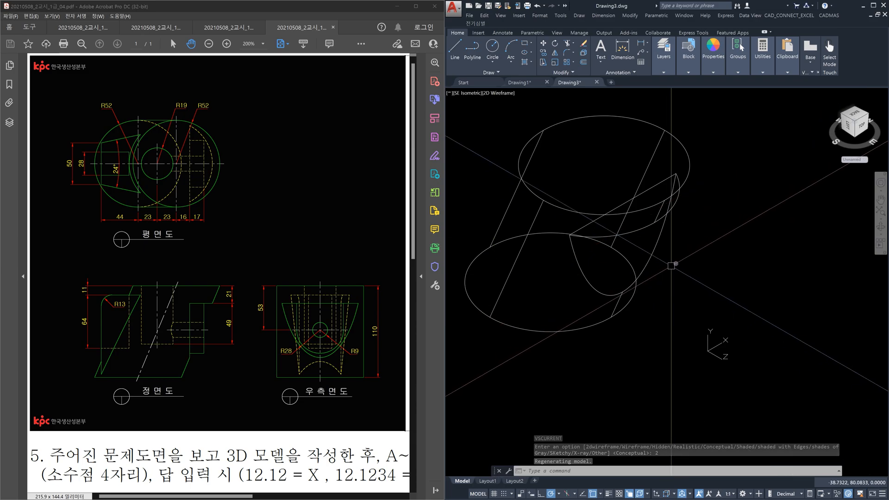
type("l")
key("Return")
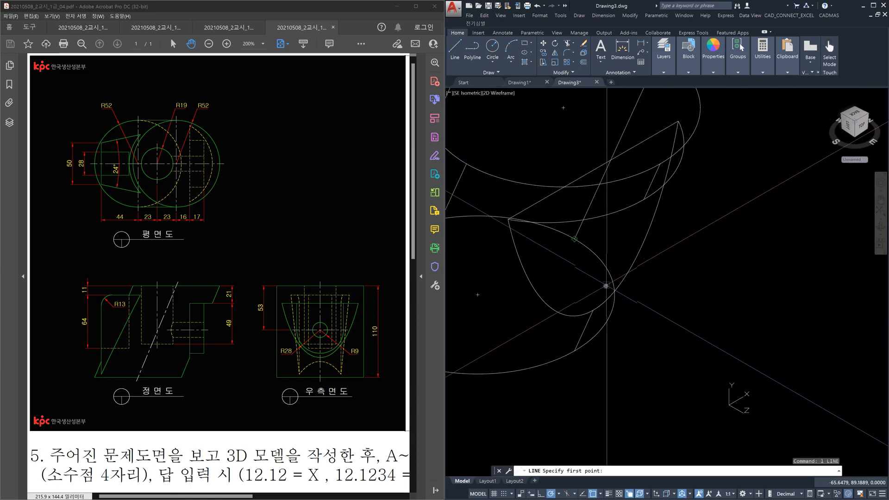
left_click(593, 311)
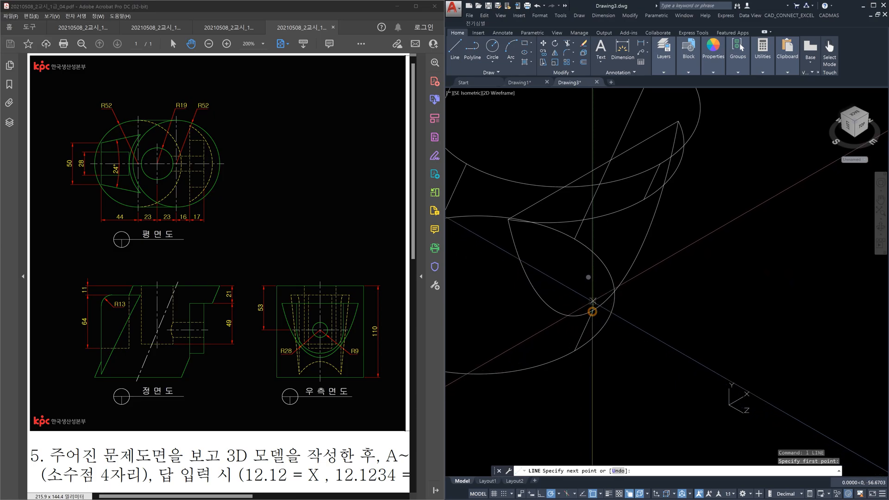
left_click(593, 170)
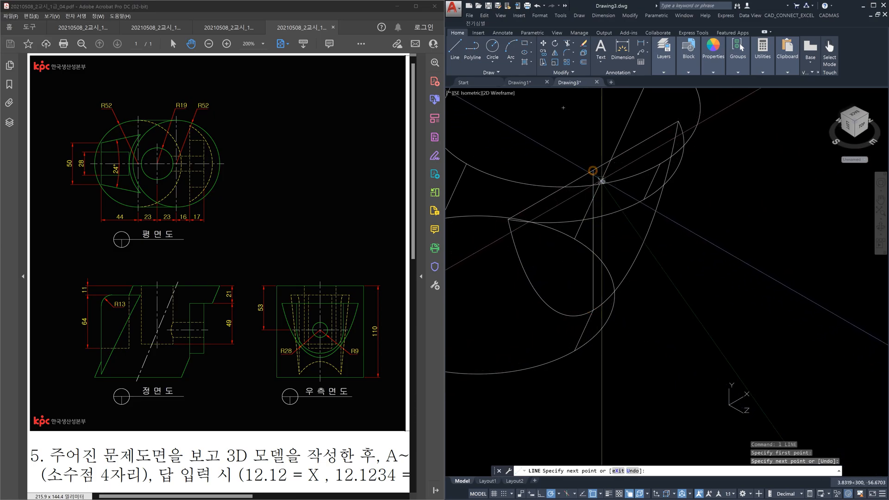
key("Escape")
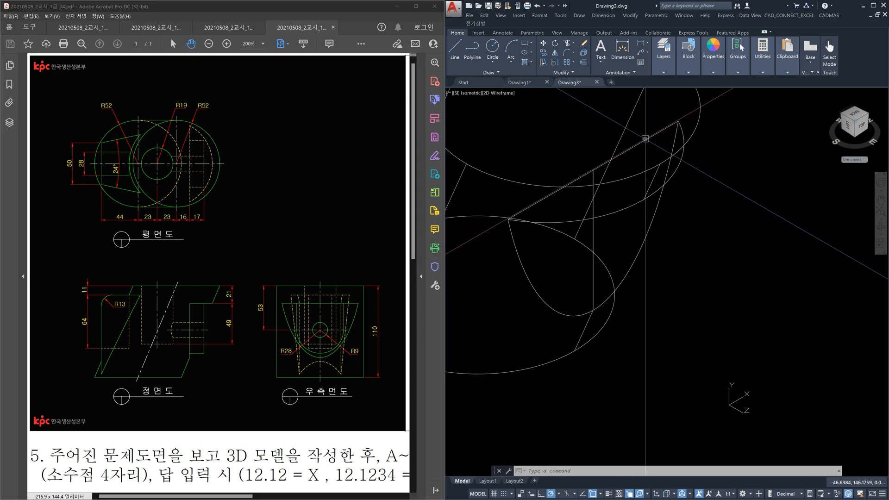
key("ctrl+2")
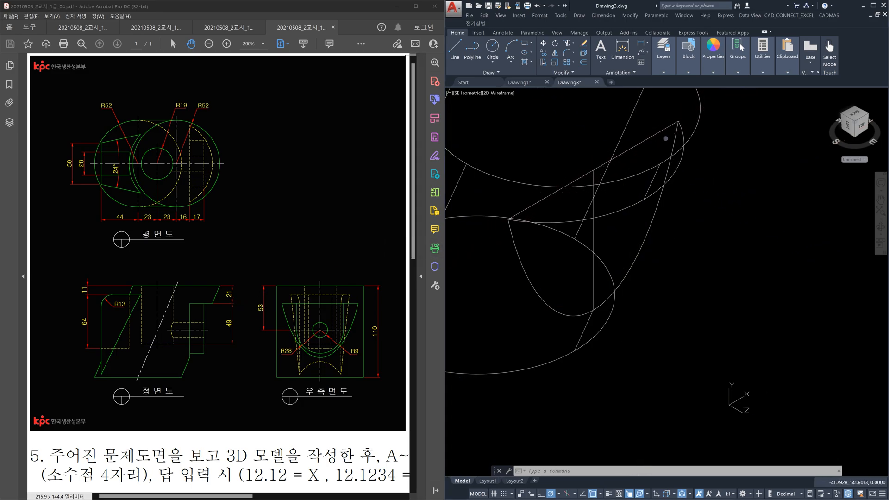
left_click_drag(679, 121, 514, 216)
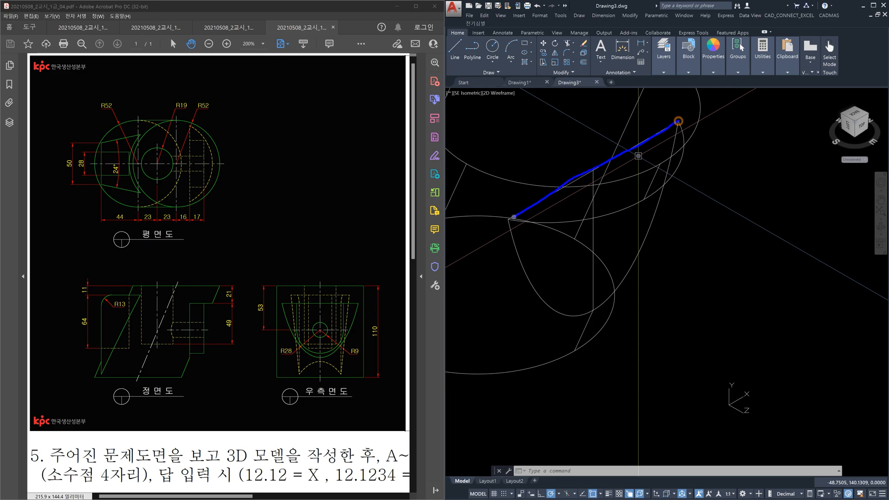
left_click_drag(595, 169, 603, 226)
left_click_drag(500, 172, 499, 175)
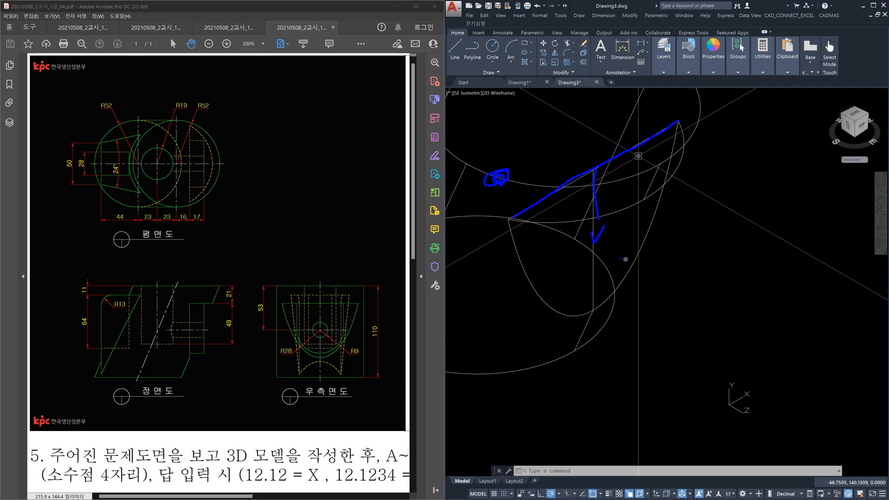
key("Escape")
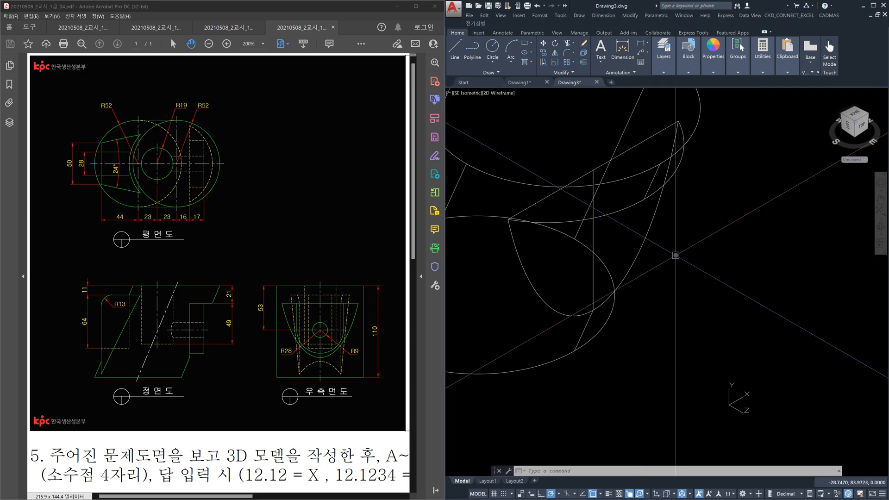
Draw a line 53 straight down from the cylinder's top rim, continuing perpendicular to the vertical centreline on the notch face
type("l")
key("Return")
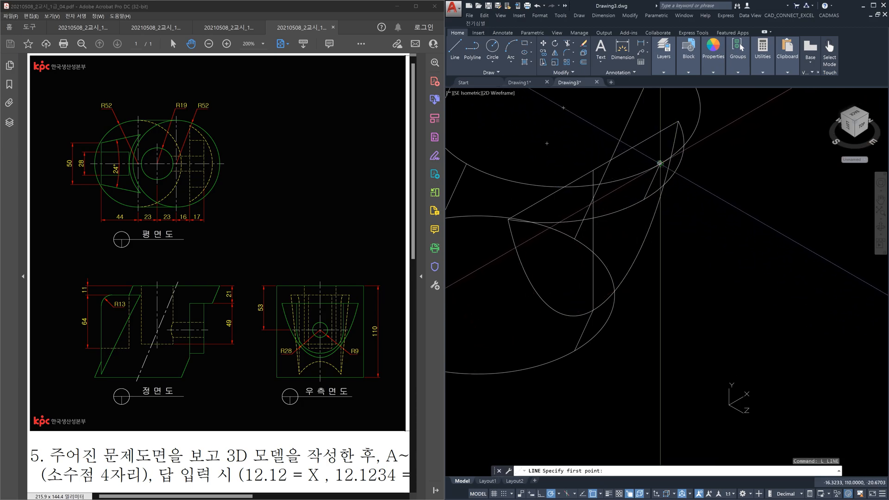
left_click(660, 163)
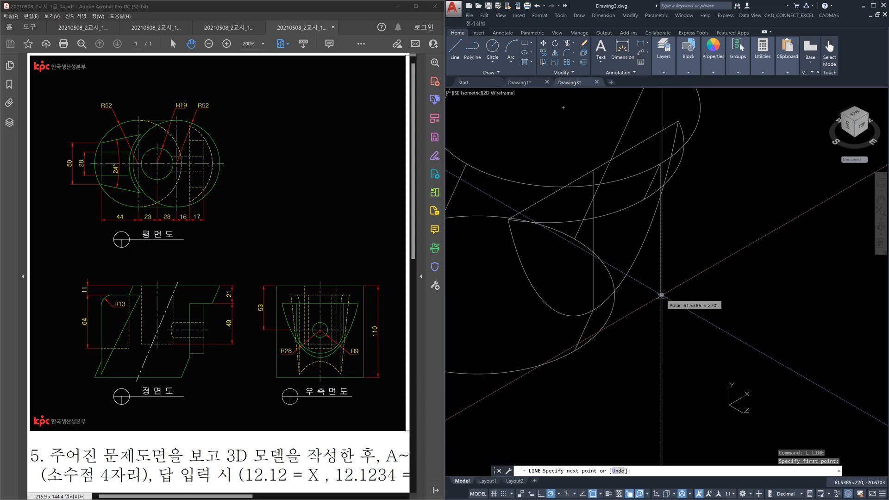
type("53")
key("Return")
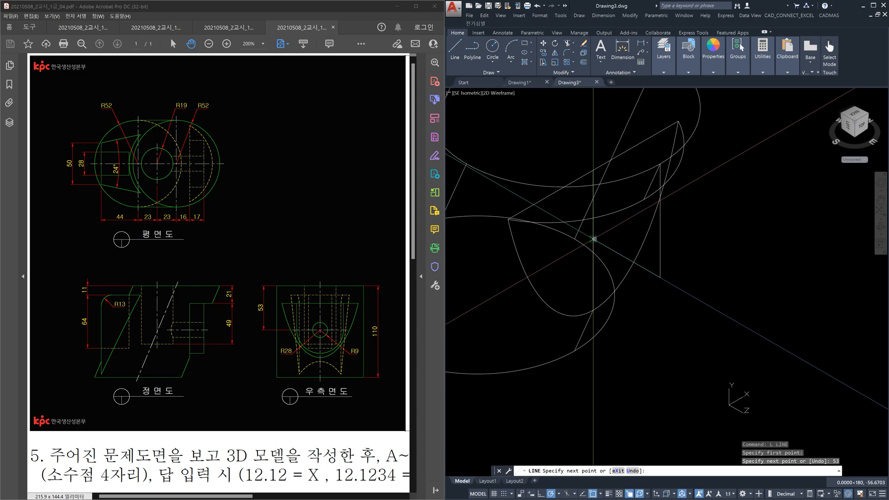
right_click(620, 255, "shift")
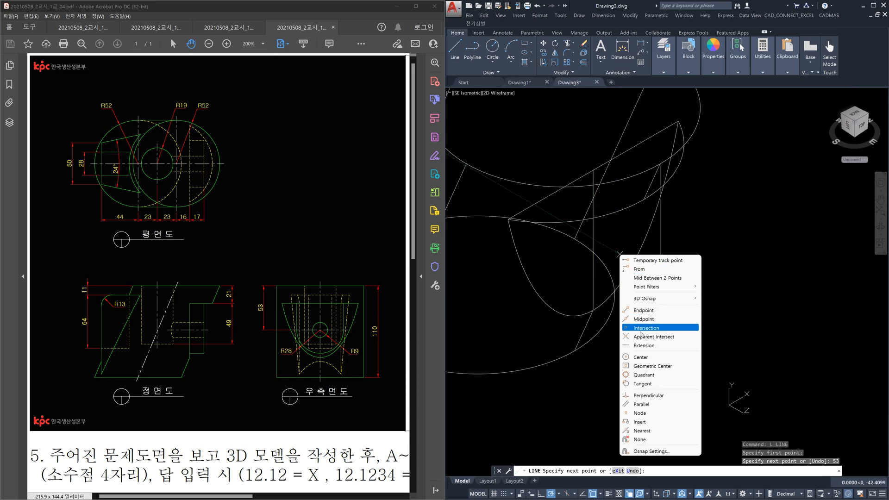
left_click(655, 396)
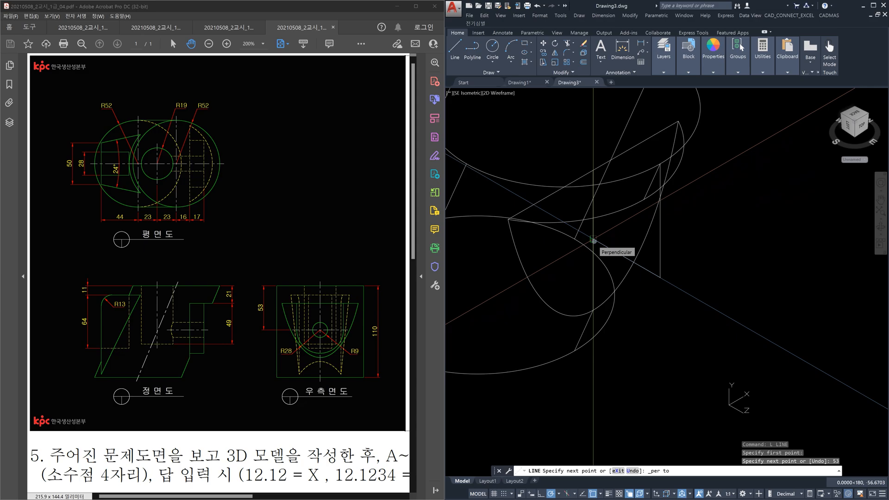
left_click(592, 240)
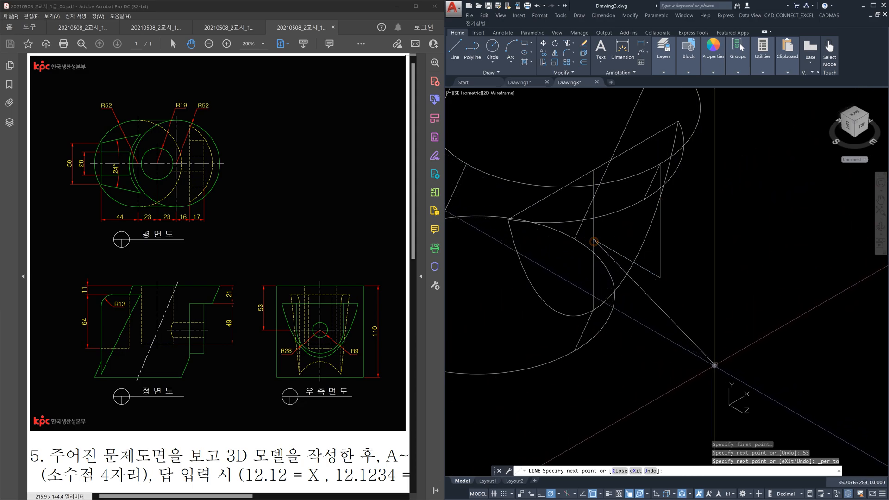
key("Escape")
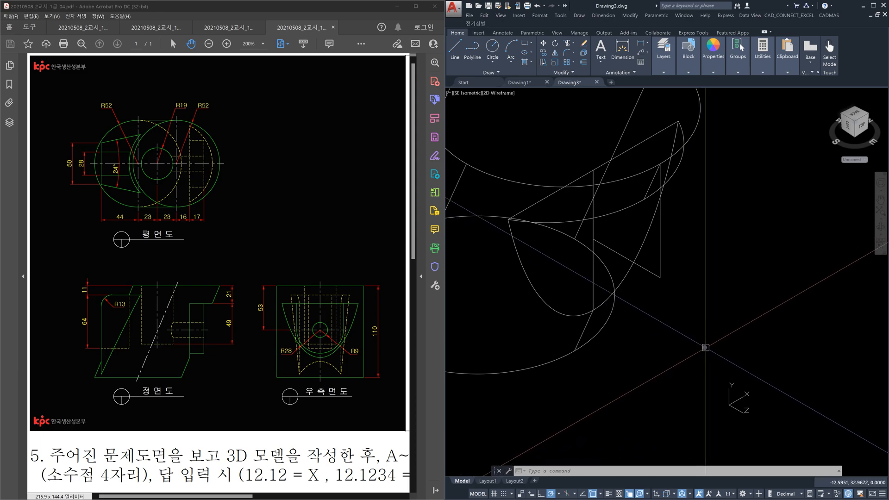
Draw a circle of radius 28 centred where the horizontal construction line meets the notch face's vertical centreline
left_click(624, 257)
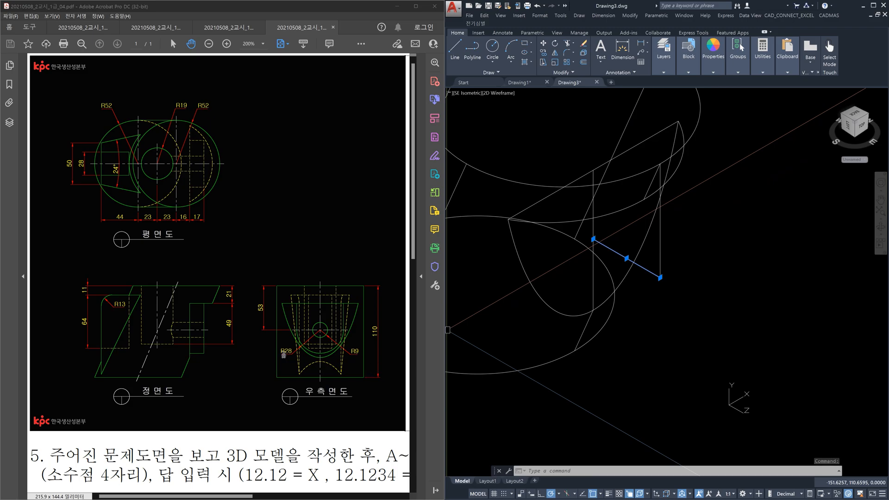
key("super")
key("super")
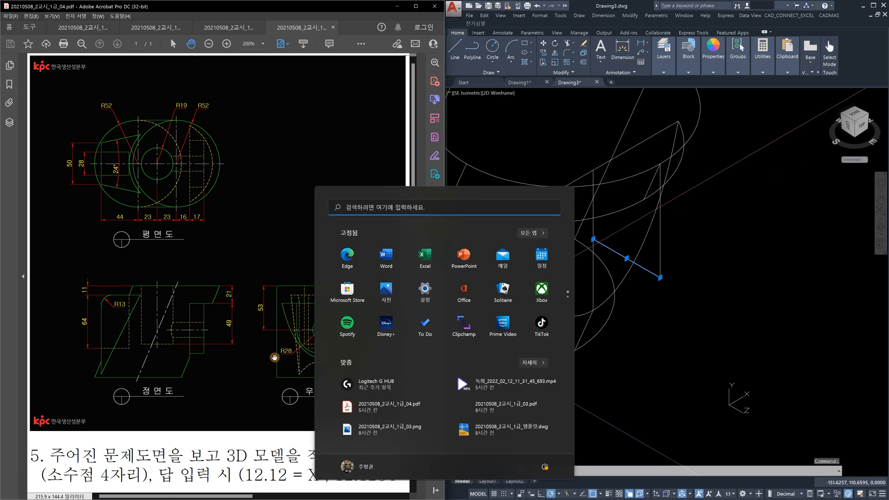
scroll(320, 334, "up", 3, "ctrl")
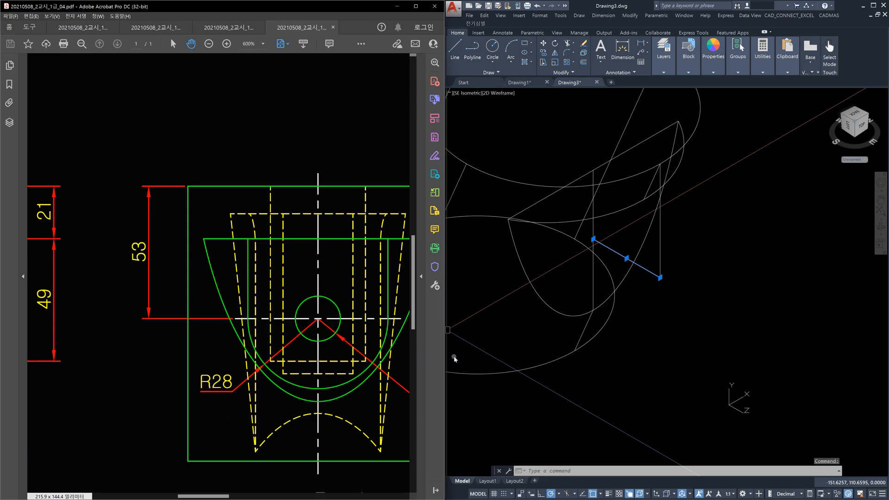
left_click(700, 309)
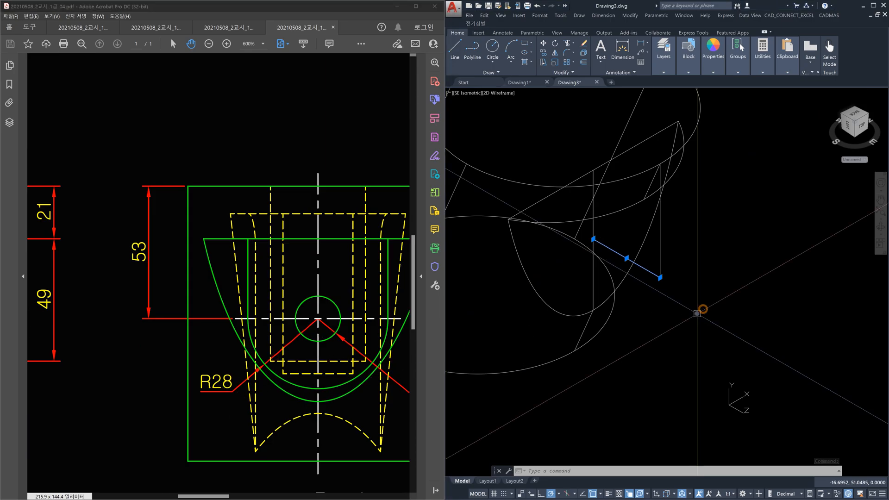
key("Escape")
key("Escape")
type("c")
key("Return")
left_click(601, 244)
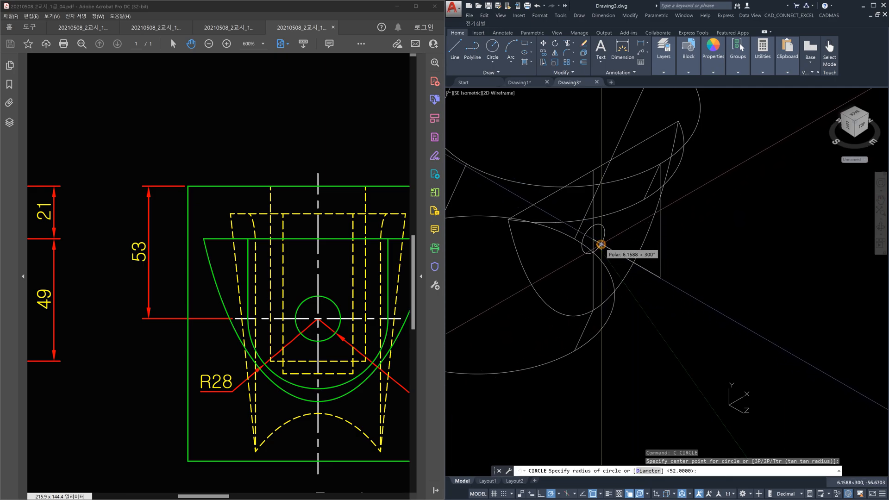
type("28")
key("Return")
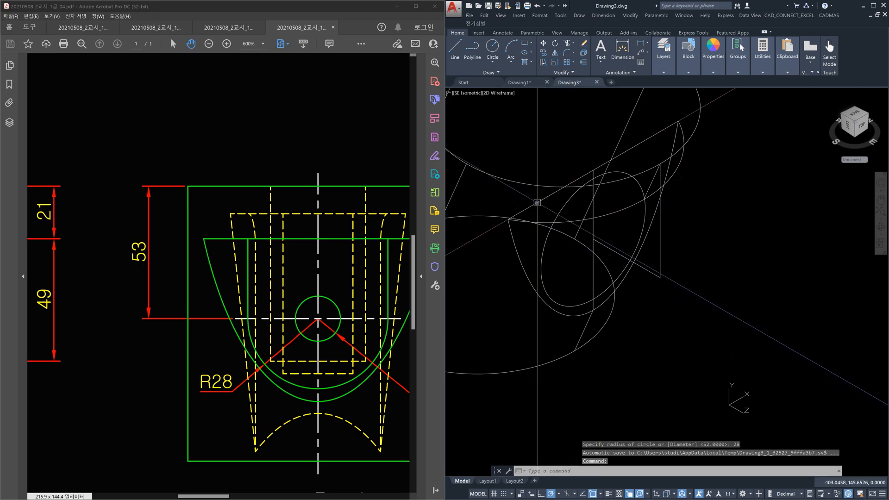
Draw a vertical line from the R28 circle's left quadrant perpendicular to the notch face's straight upper edge
type("l")
key("Return")
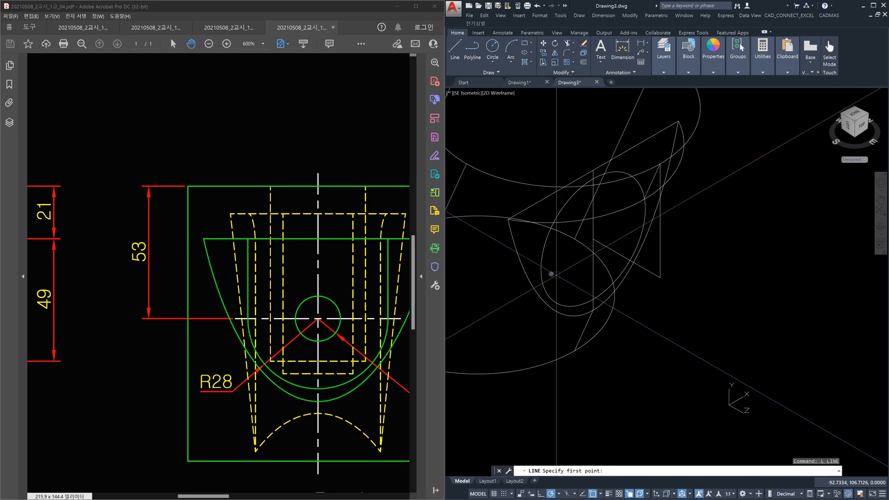
left_click(541, 269)
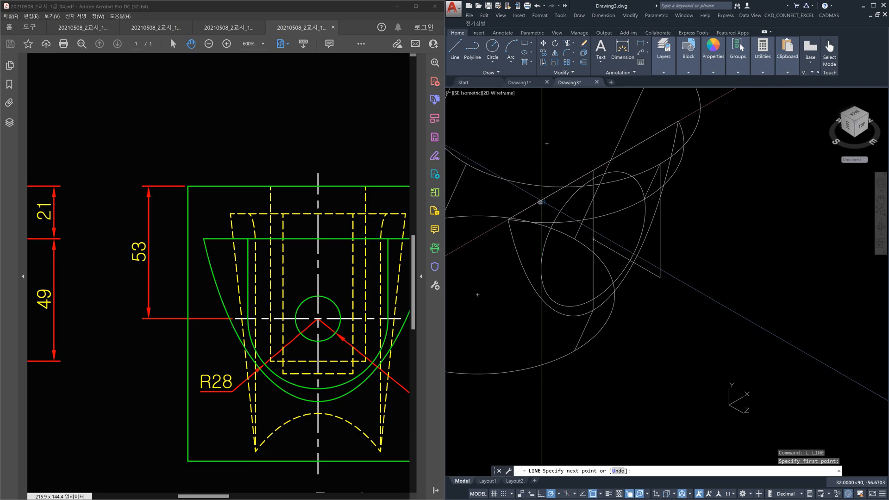
scroll(540, 202, "up", 3)
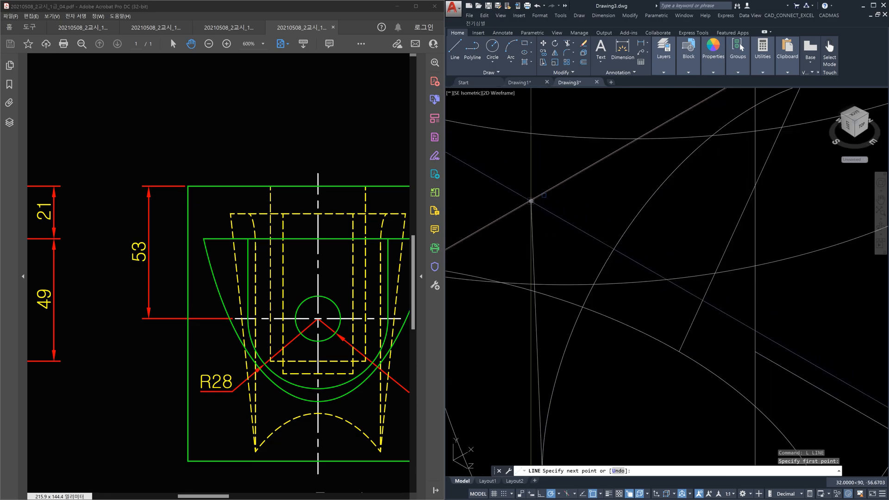
scroll(558, 219, "down", 2)
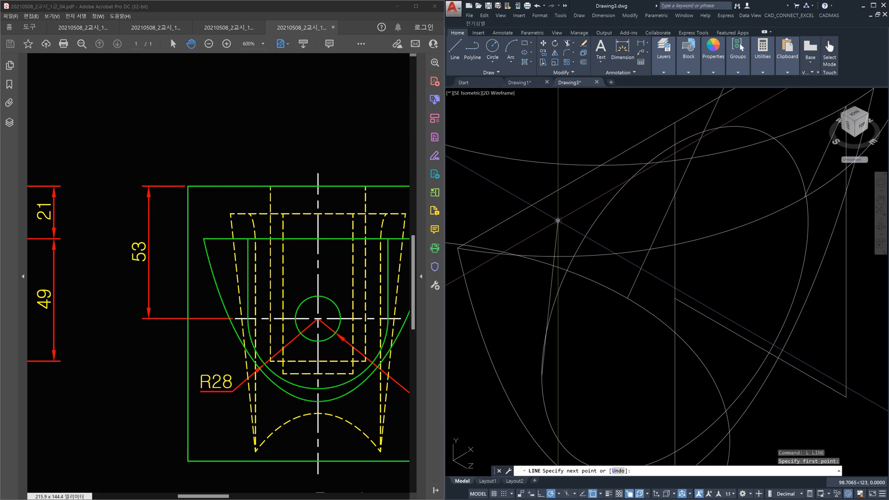
right_click(558, 220, "shift")
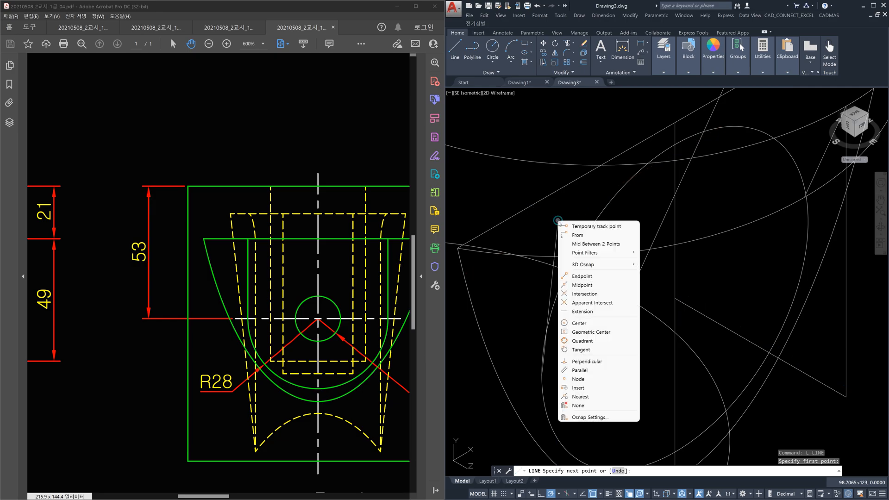
left_click(615, 363)
left_click(523, 209)
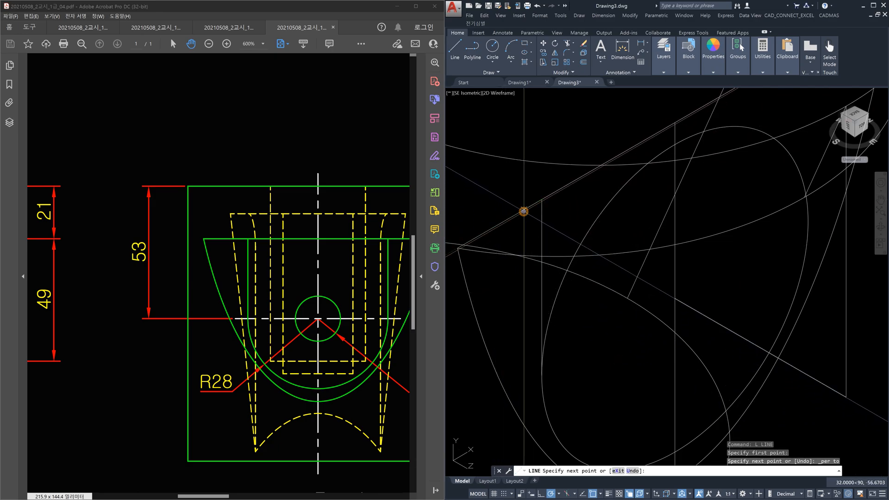
key("Escape")
Draw a matching line from the R28 circle's right quadrant perpendicular to the notch face's straight upper edge
scroll(634, 259, "down", 2)
middle_click_drag(692, 254, 644, 281)
key("space")
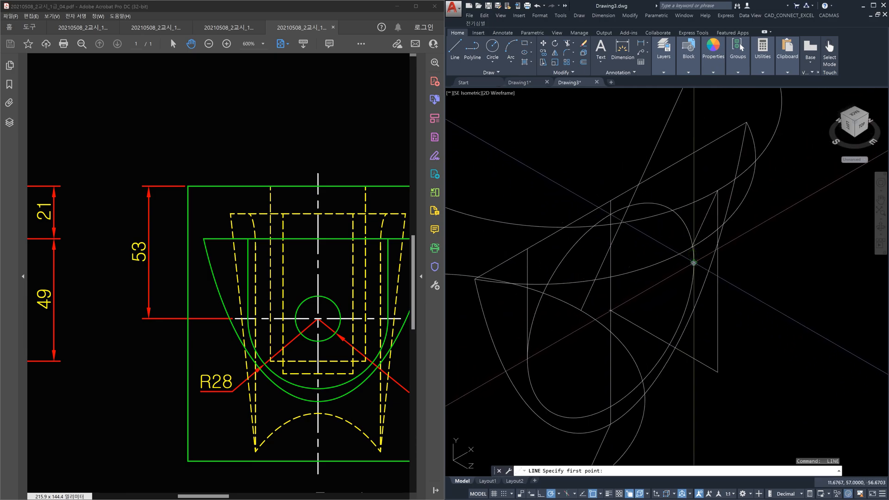
left_click(693, 262)
right_click(699, 185, "shift")
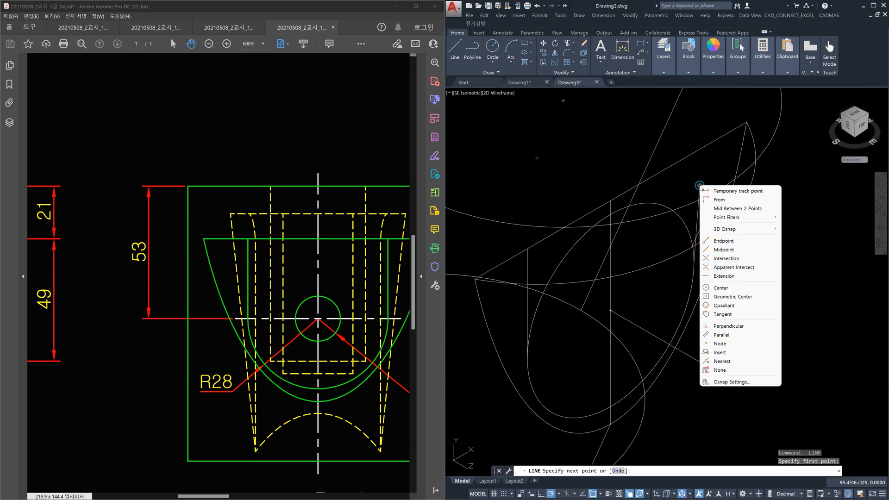
left_click(762, 327)
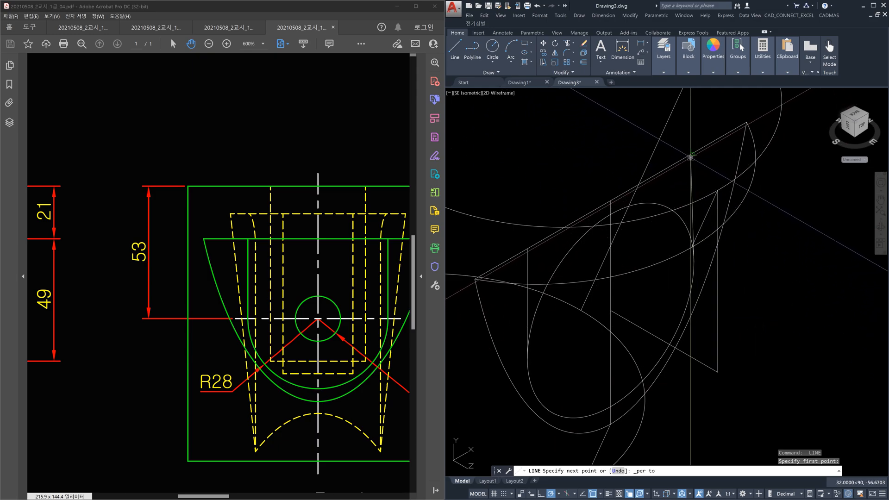
left_click(690, 157)
key("Escape")
key("Escape")
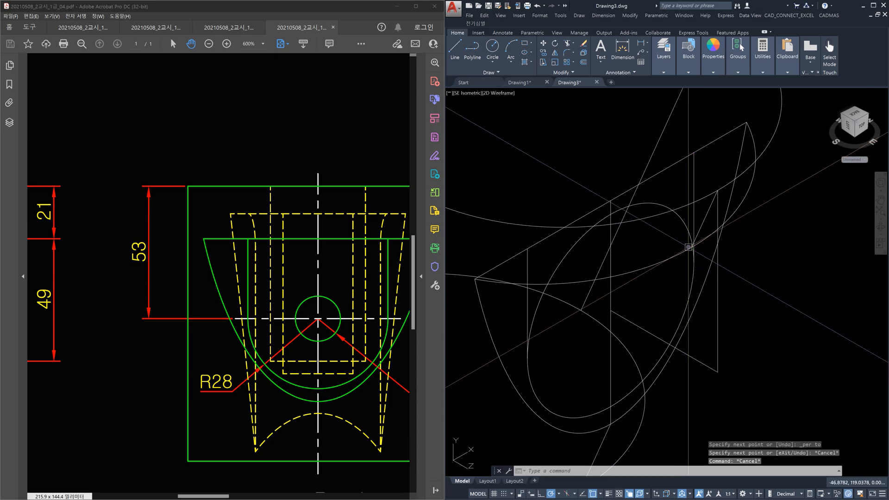
Trim away the circle's upper arc between the two vertical side lines, leaving a U-shaped profile
type("tr")
key("Return")
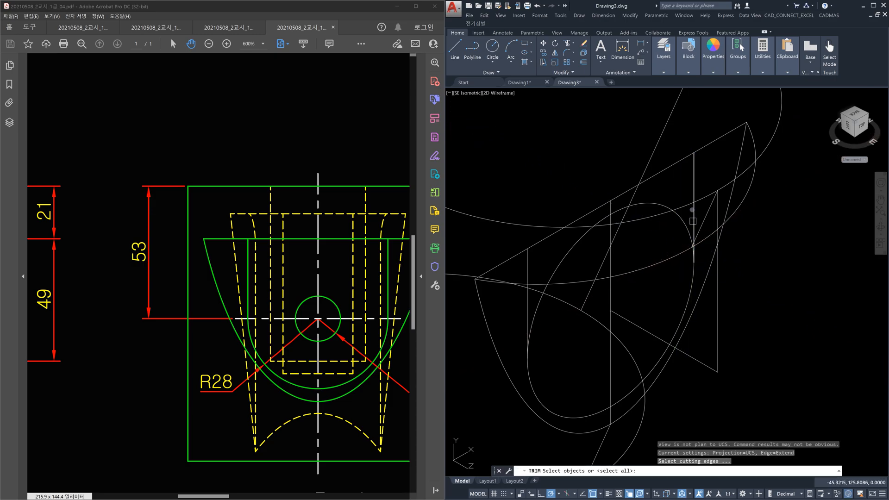
left_click(694, 184)
left_click(528, 268)
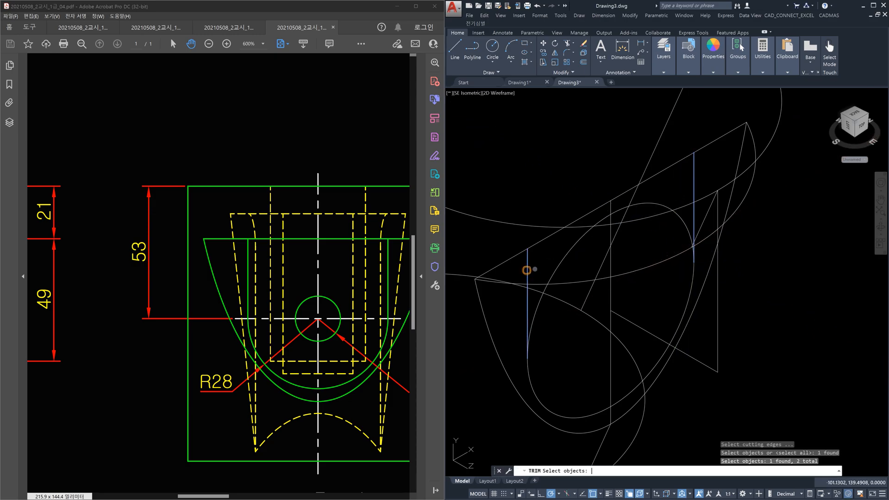
key("Return")
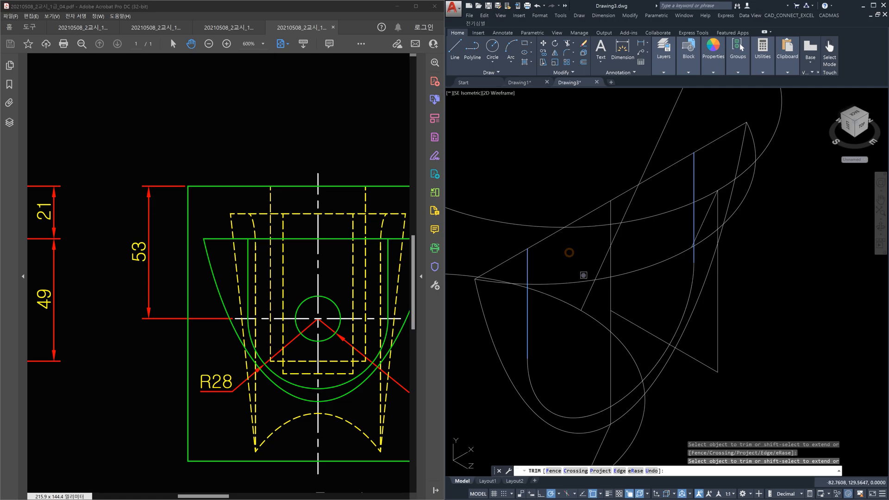
key("Escape")
Delete the three construction lines: the vertical centreline, the 53 drop line and the horizontal connecting line
scroll(630, 311, "down", 2)
middle_click_drag(633, 321, 624, 260)
scroll(630, 283, "up", 3)
left_click(694, 283)
left_click(721, 315)
left_click(687, 282)
left_click(598, 227)
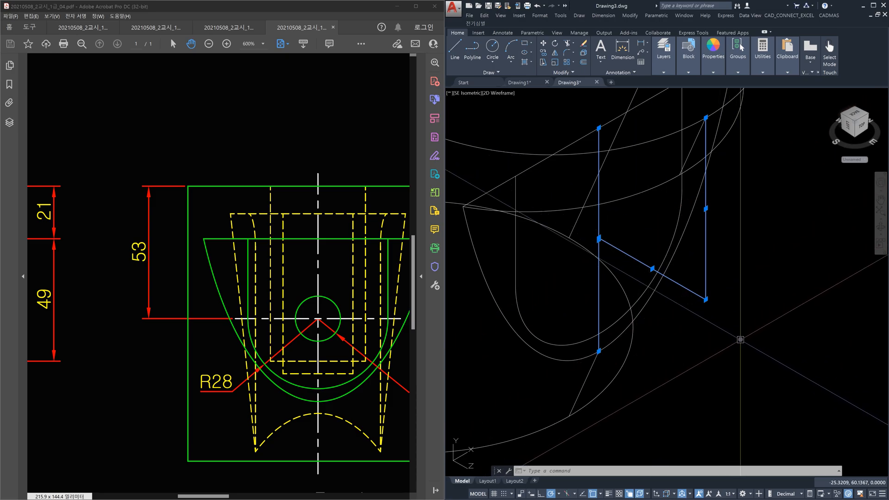
key("Delete")
scroll(751, 335, "down", 3)
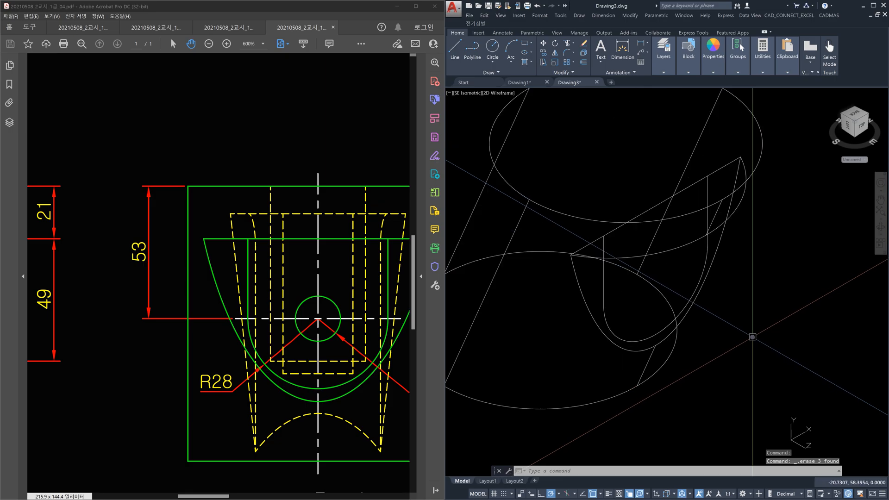
Presspull the U-shaped area on the notch face outward by 17, taking the depth from the PDF's plan view
type("press")
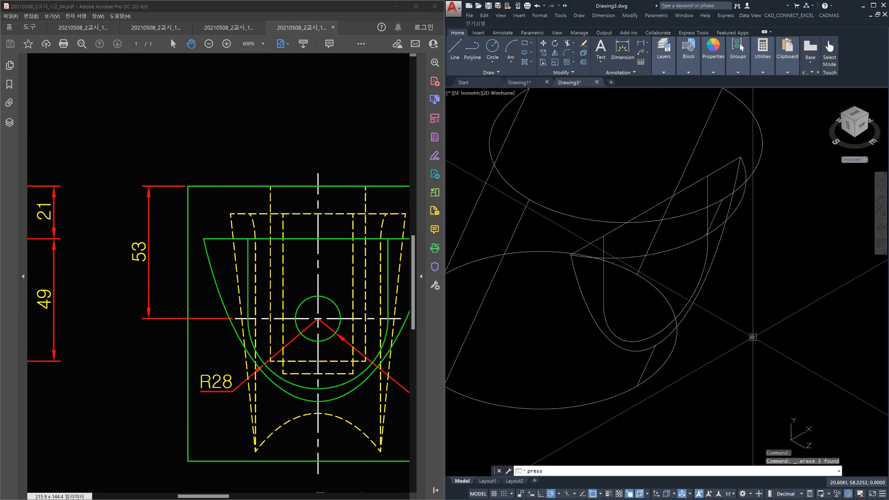
key("Return")
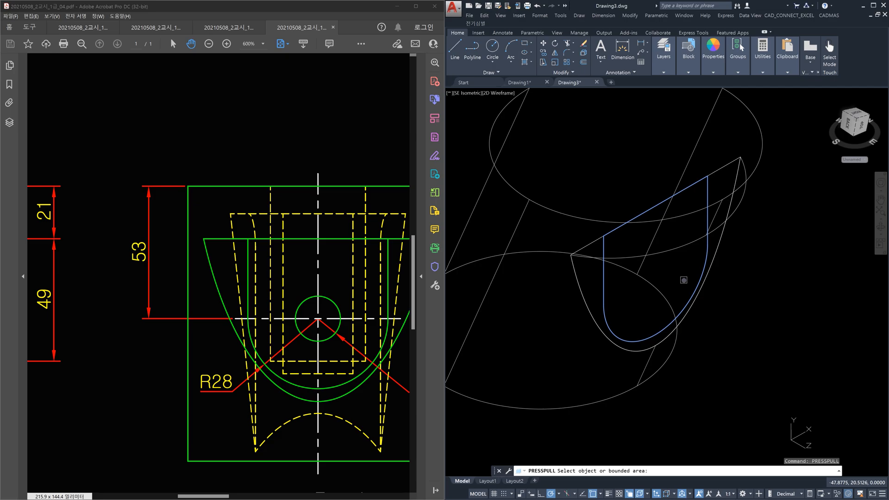
left_click(684, 280)
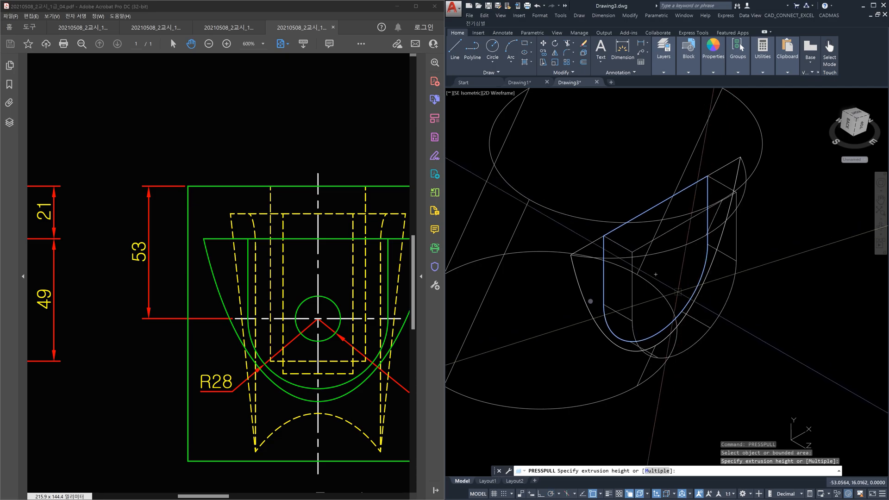
left_click_drag(221, 496, 176, 497)
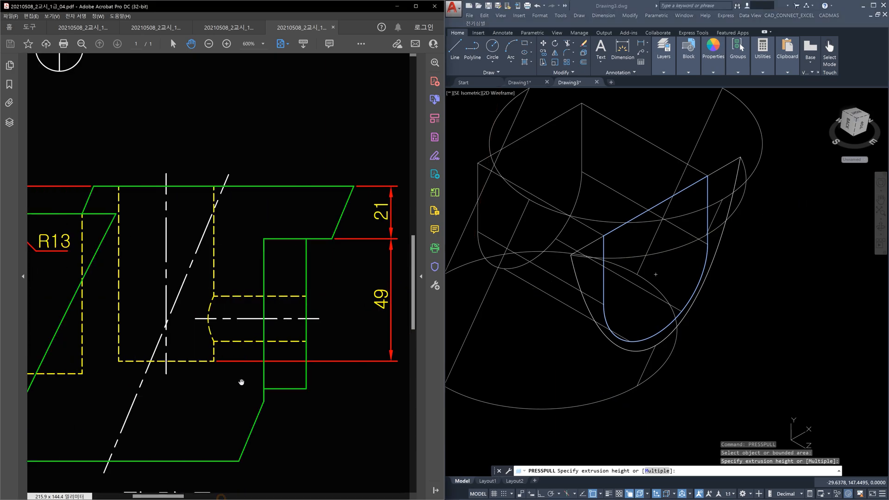
scroll(241, 382, "down", 2, "ctrl")
scroll(259, 151, "up", 2)
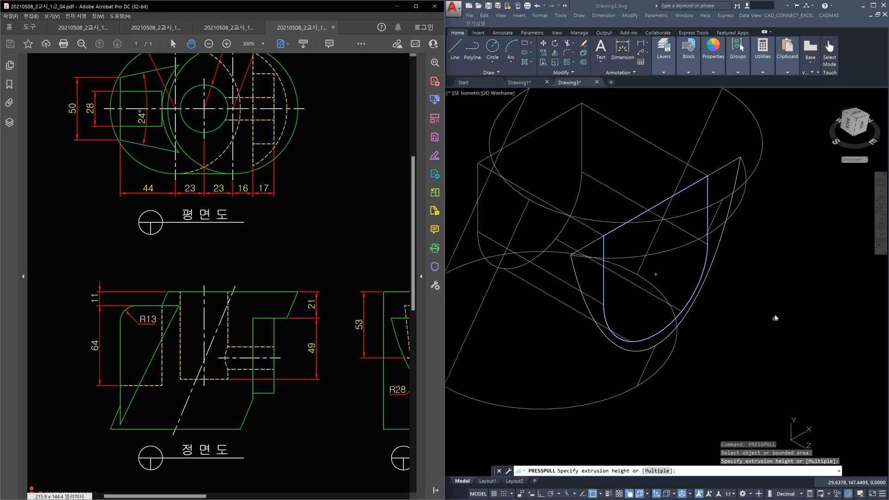
left_click(636, 6)
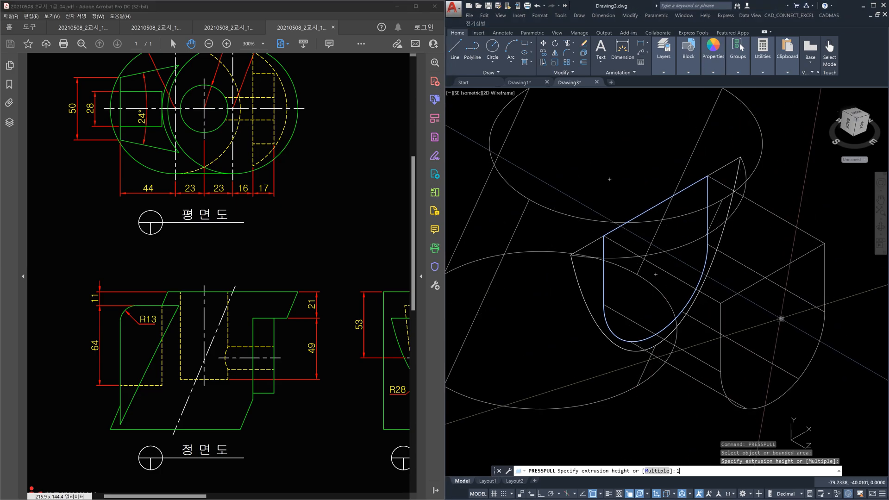
key("Return")
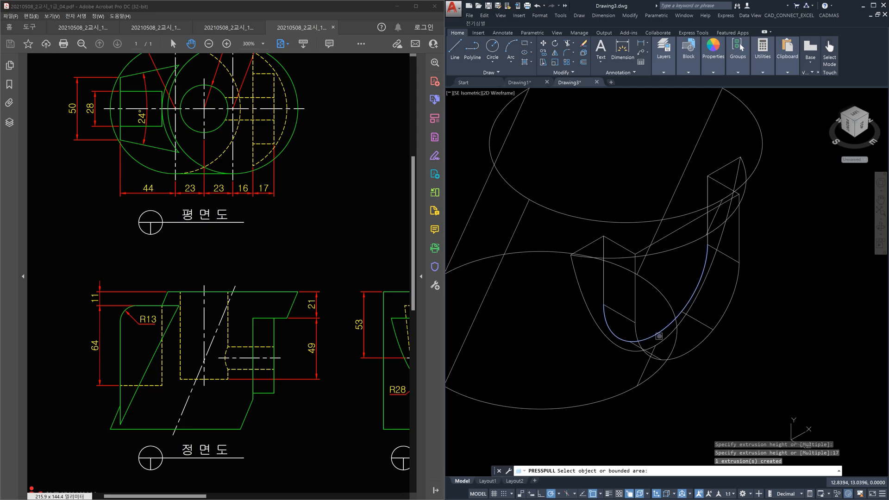
key("Return")
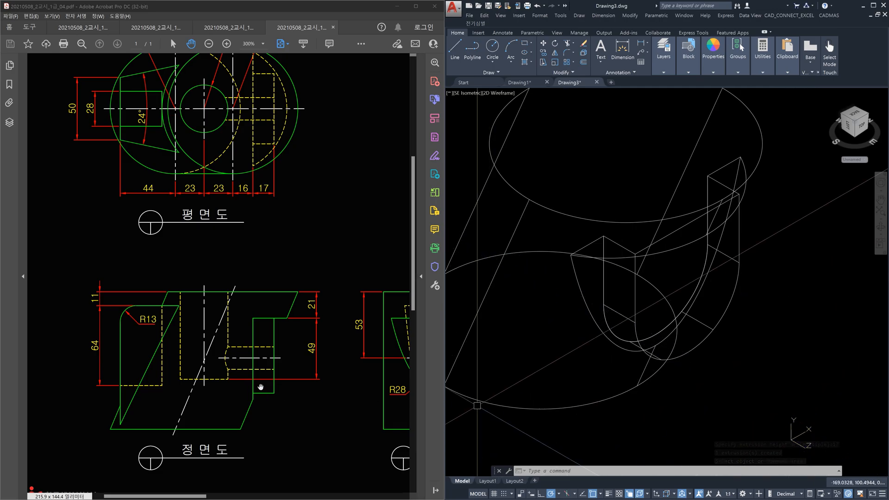
Draw a circle of radius 9 on the U-shaped boss's outer face, centred on its rounded edge
middle_click_drag(744, 363, 744, 308)
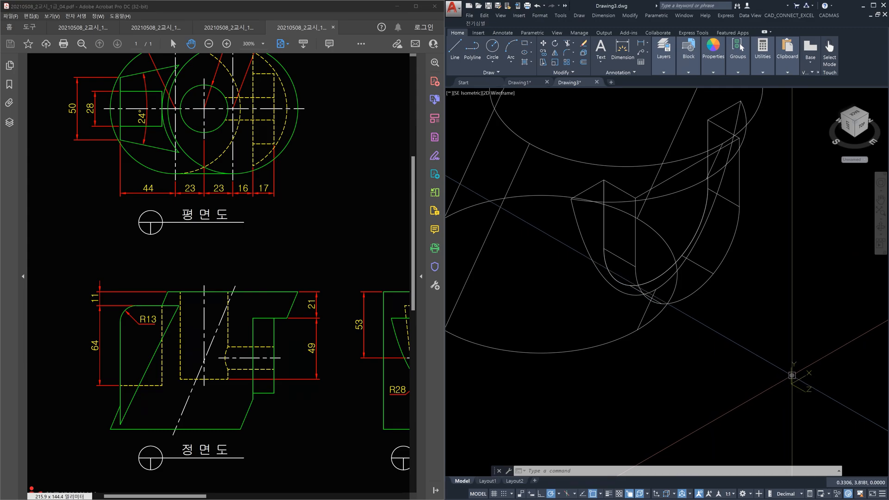
left_click_drag(329, 378, 219, 373)
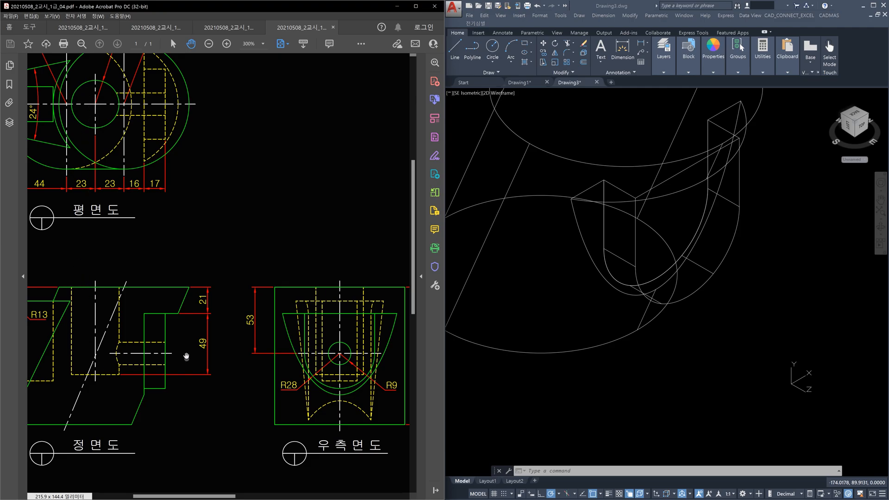
left_click(737, 284)
left_click(770, 274)
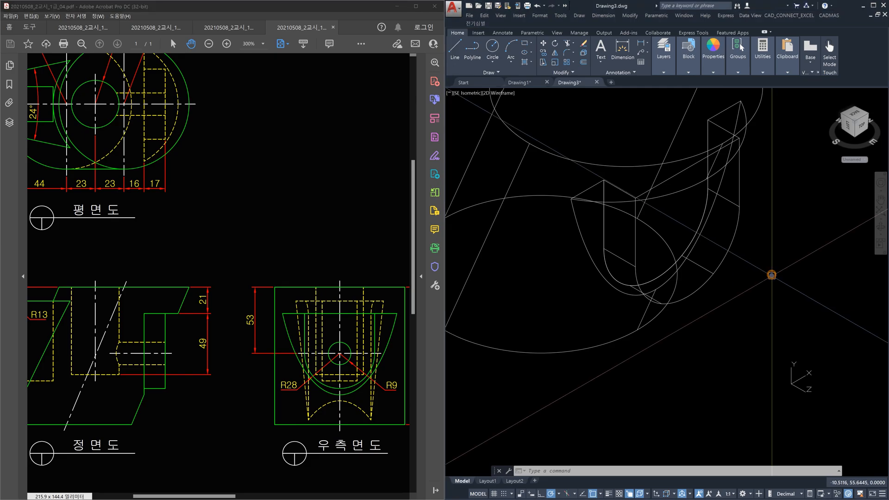
type("c")
key("Return")
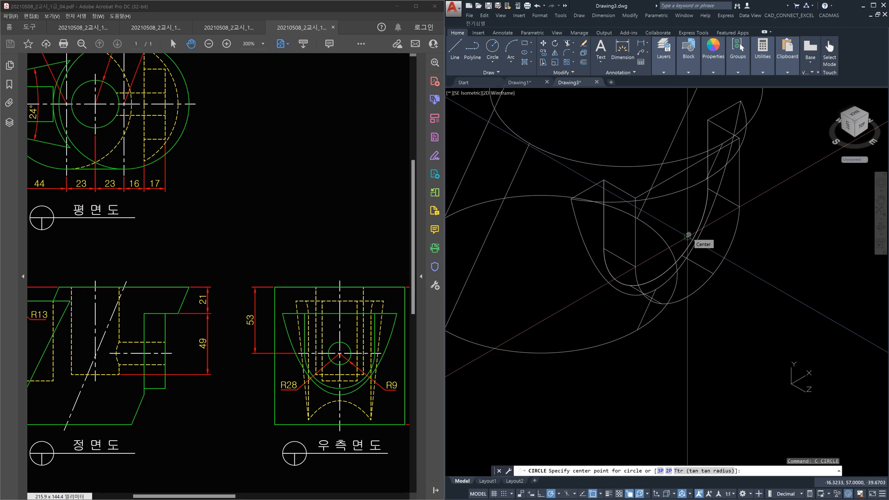
left_click(688, 236)
type("9")
key("Return")
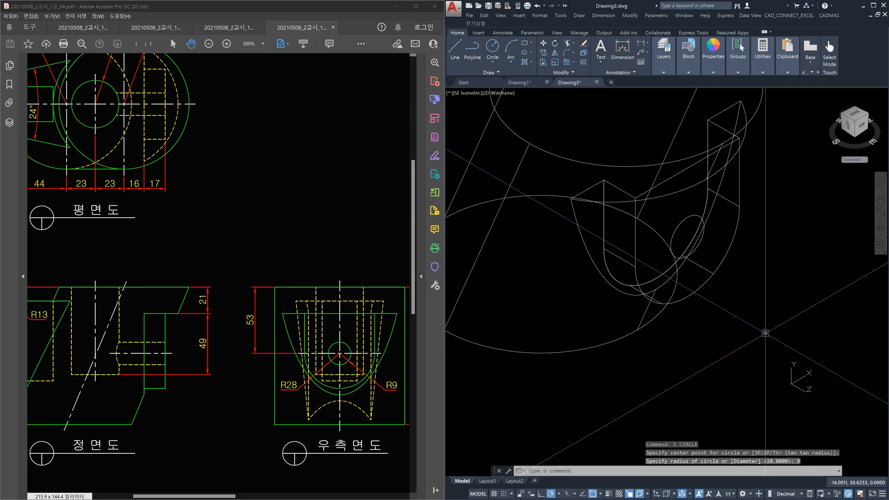
Reset the UCS to World
key("Escape")
type("uc")
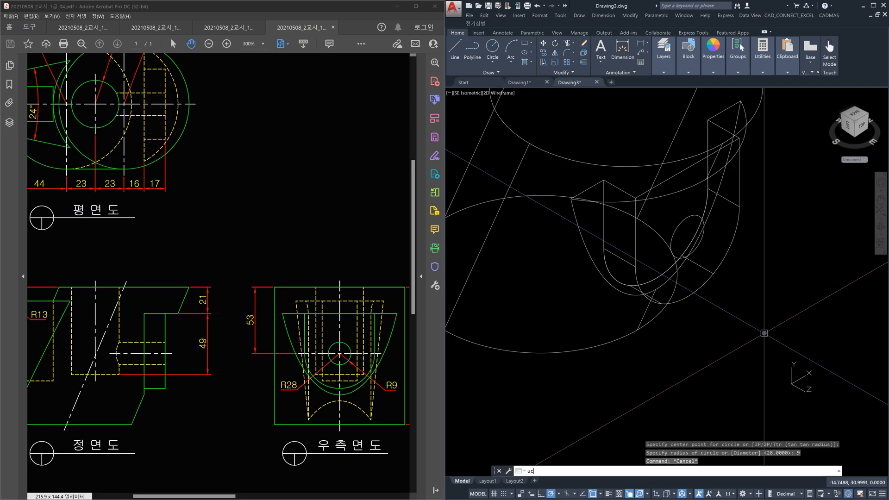
key("Escape")
key("Escape")
key("Escape")
type("ucs")
key("Return")
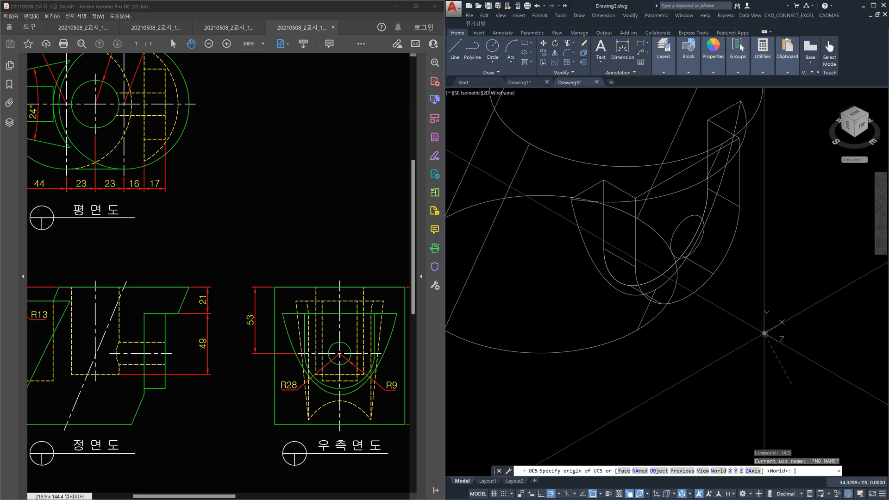
key("Return")
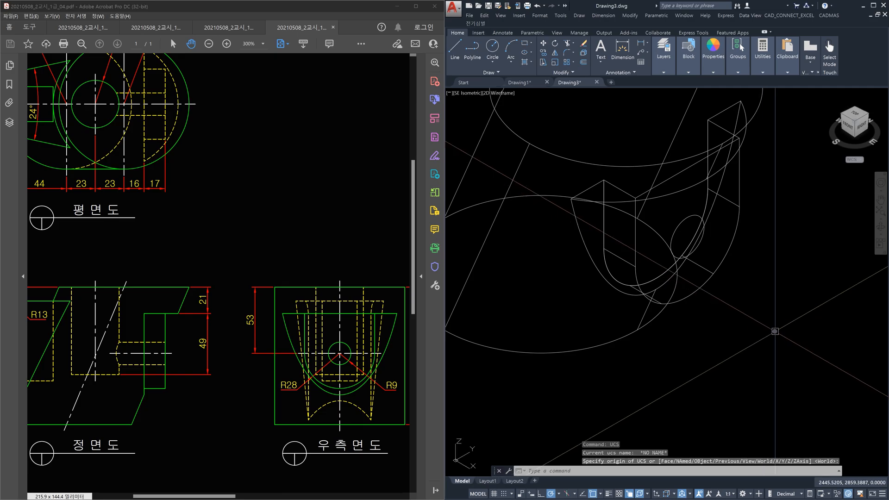
Draw a circle of radius 19 centred on the slanted cylinder's upper face, taking the radius from the PDF's plan view
scroll(764, 332, "down", 4)
scroll(722, 332, "up", 2)
middle_click_drag(721, 334, 716, 372)
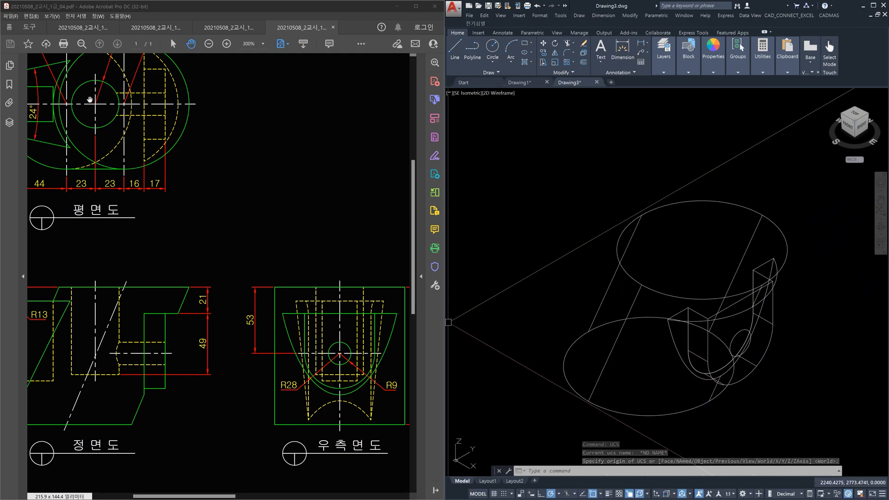
left_click_drag(99, 124, 178, 218)
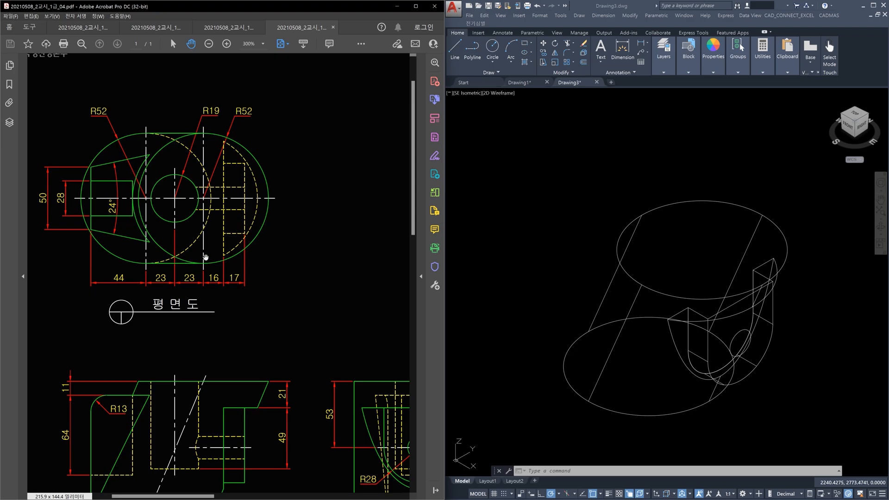
left_click(722, 174)
type("c")
key("Return")
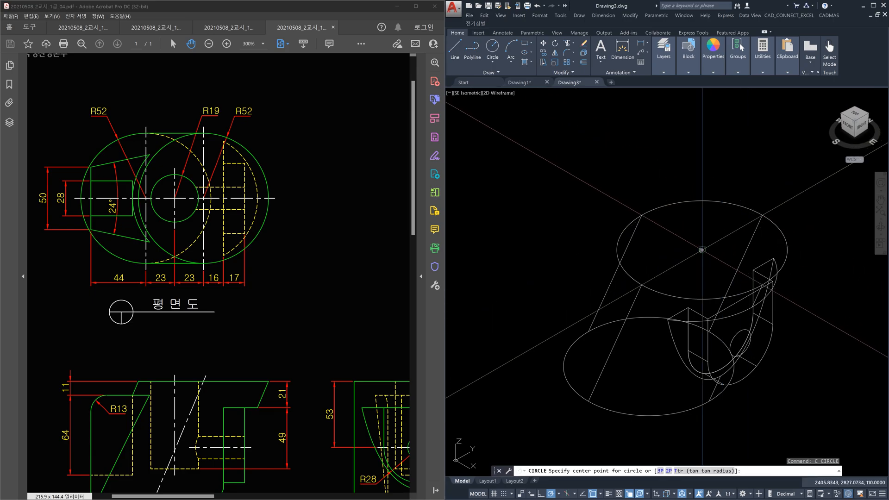
left_click(701, 250)
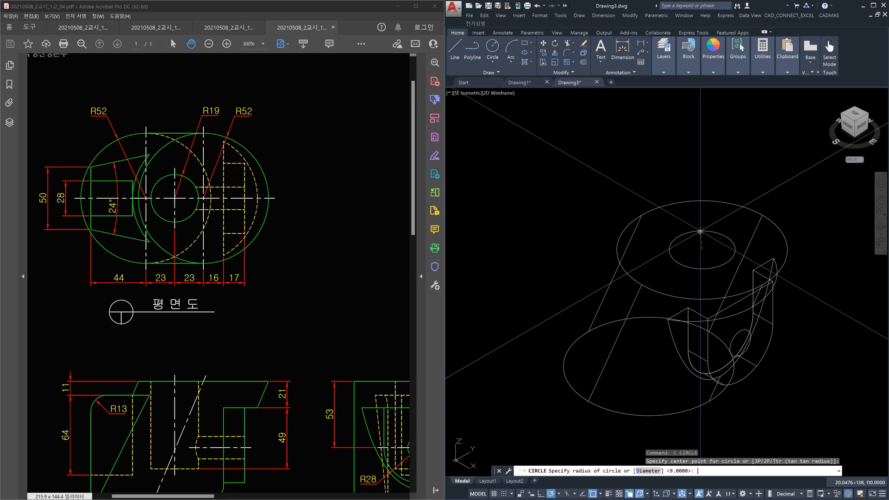
type("19")
key("Return")
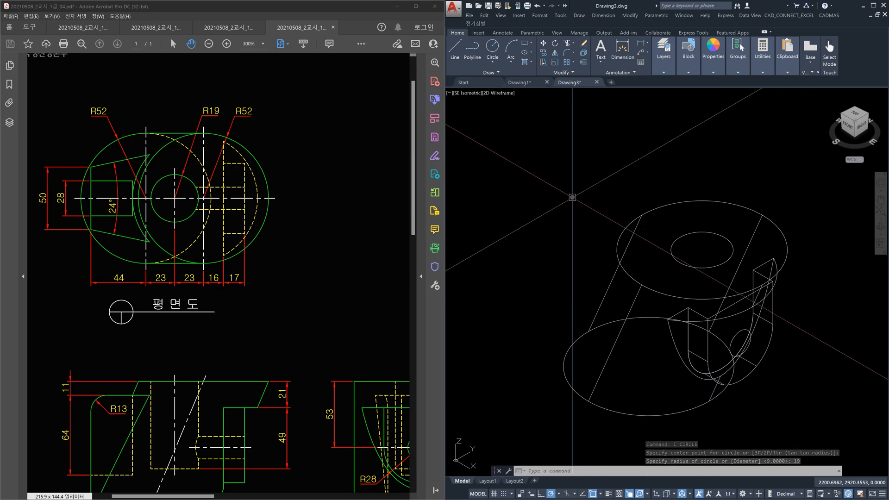
Move the radius 19 circle 23 in the negative X direction across the upper face
type("m")
key("Return")
left_click(701, 230)
key("Return")
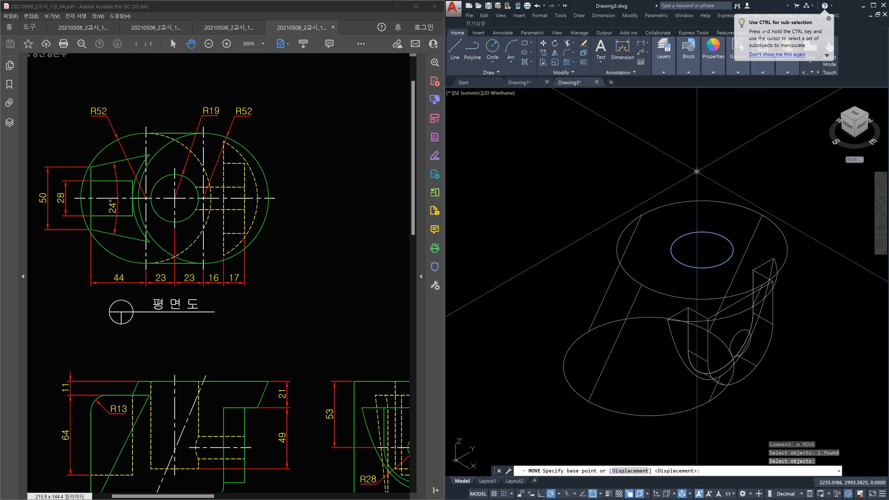
left_click(696, 172)
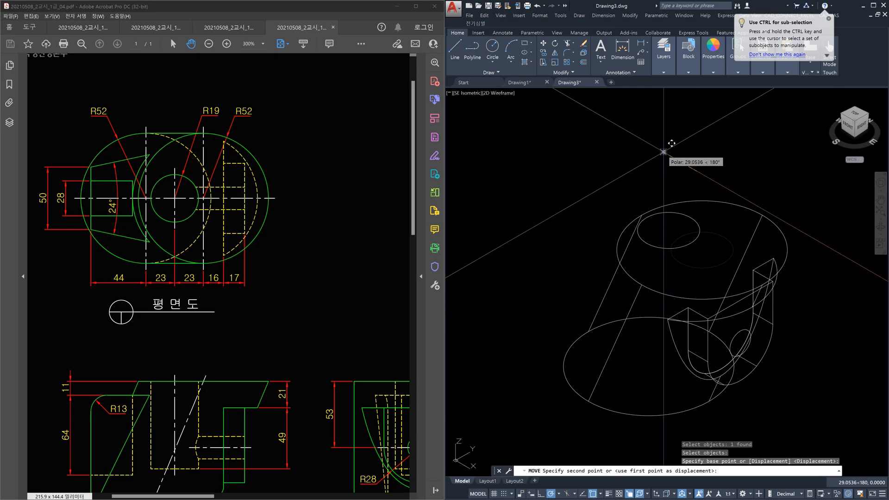
type("23")
key("Return")
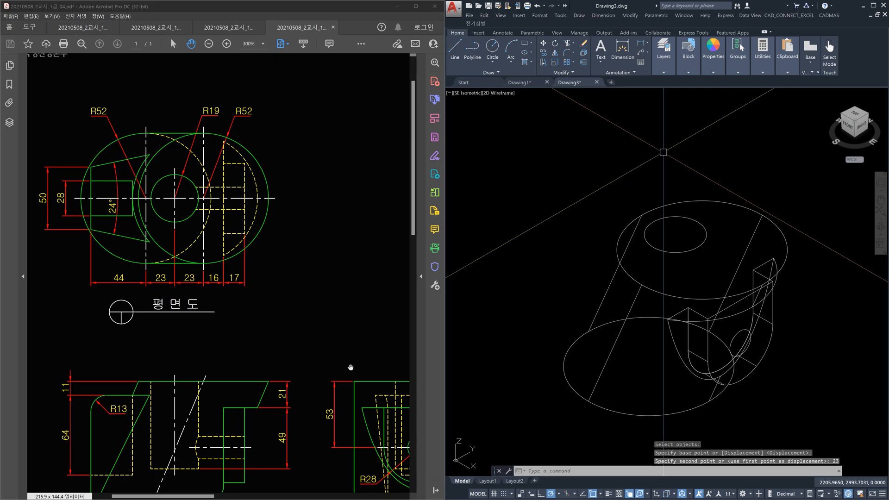
Presspull the radius 19 circle downward by 70 to form the vertical hole's cylinder
left_click_drag(311, 419, 244, 320)
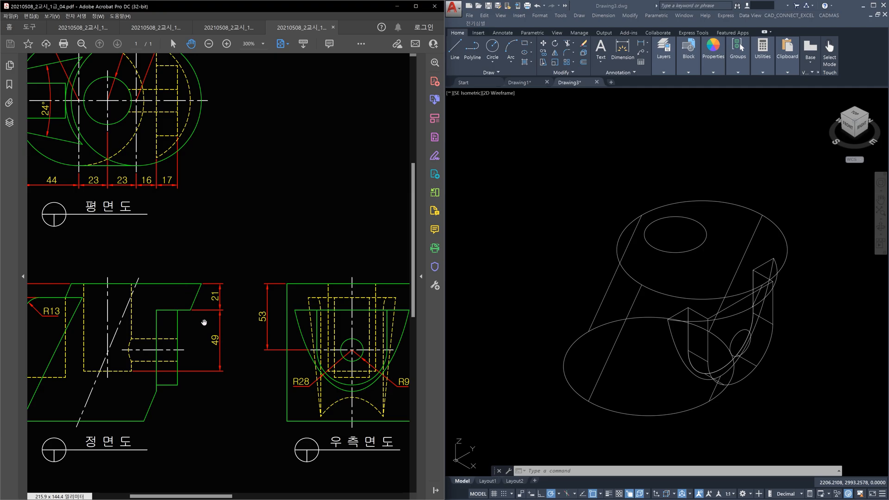
left_click(556, 210)
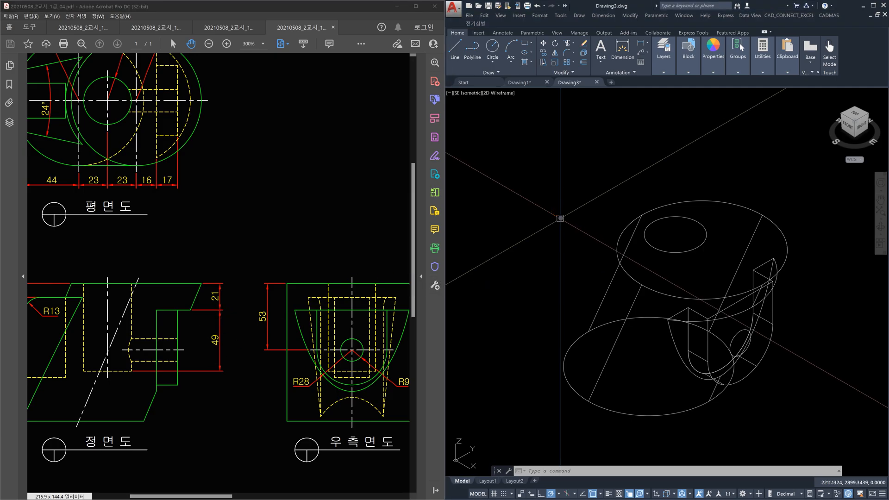
type("press")
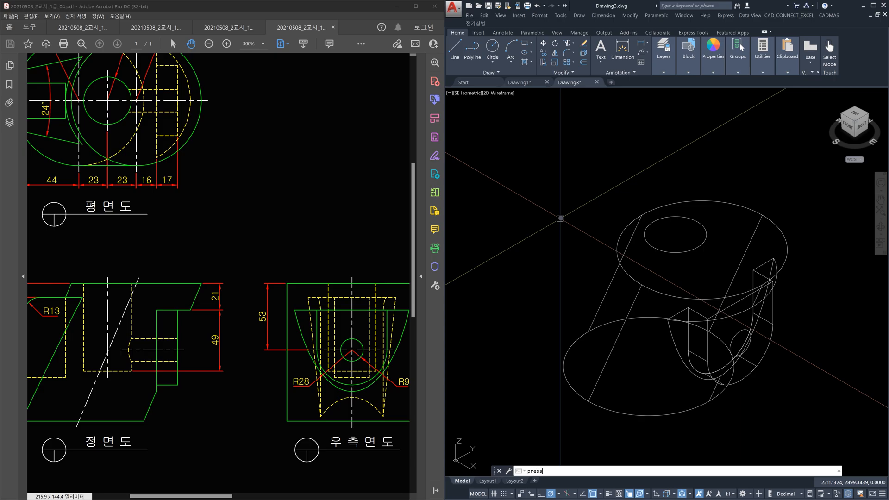
type("pull")
key("Return")
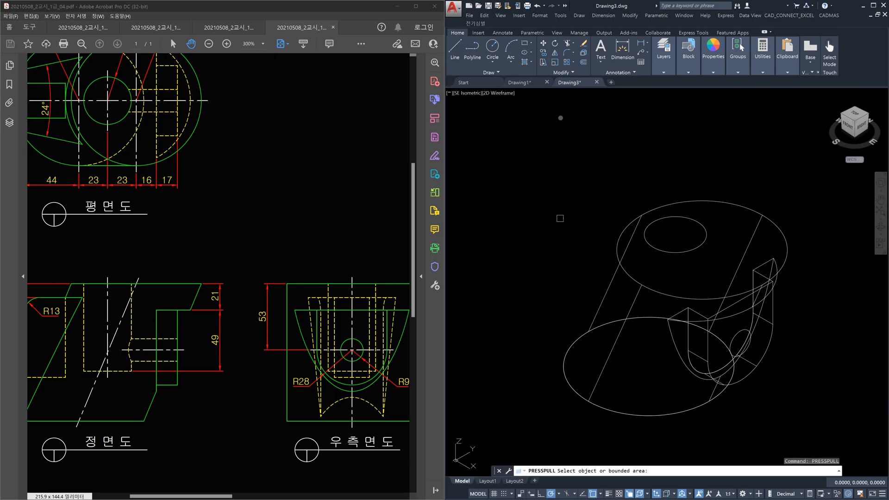
left_click(680, 234)
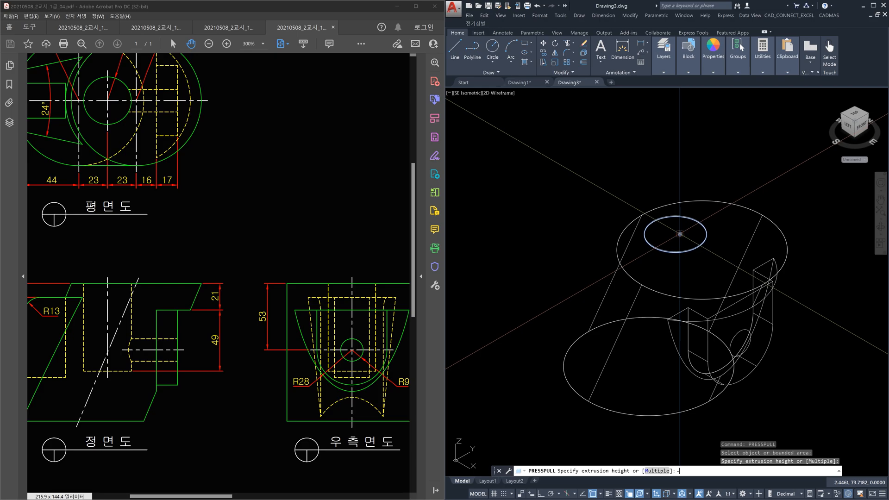
type("-70")
key("Return")
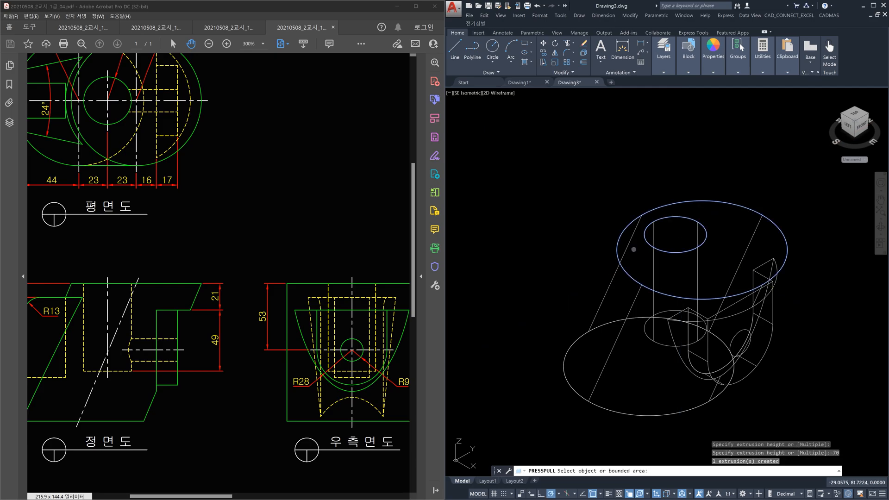
key("Escape")
key("Escape")
Presspull the radius 9 circle on the U-shaped boss inward until it reaches into the vertical radius 19 cylinder
middle_click_drag(712, 317, 717, 275)
scroll(744, 302, "up", 2)
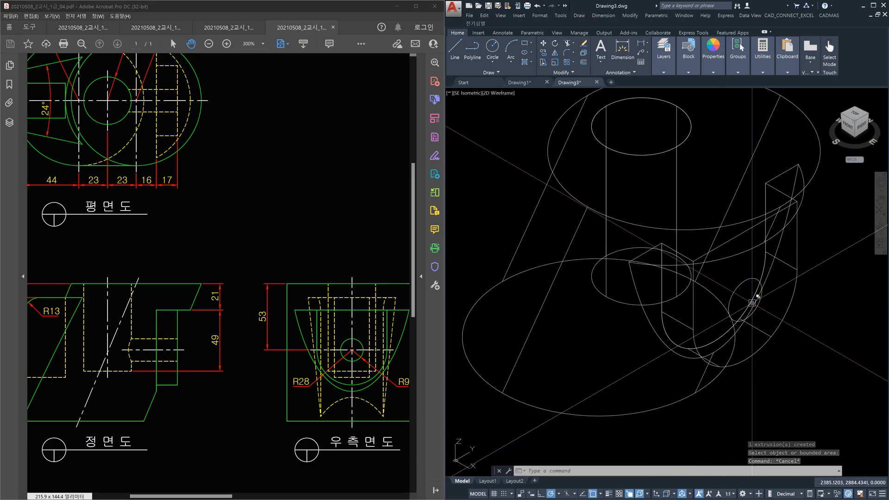
middle_click_drag(758, 296, 738, 275)
type("po")
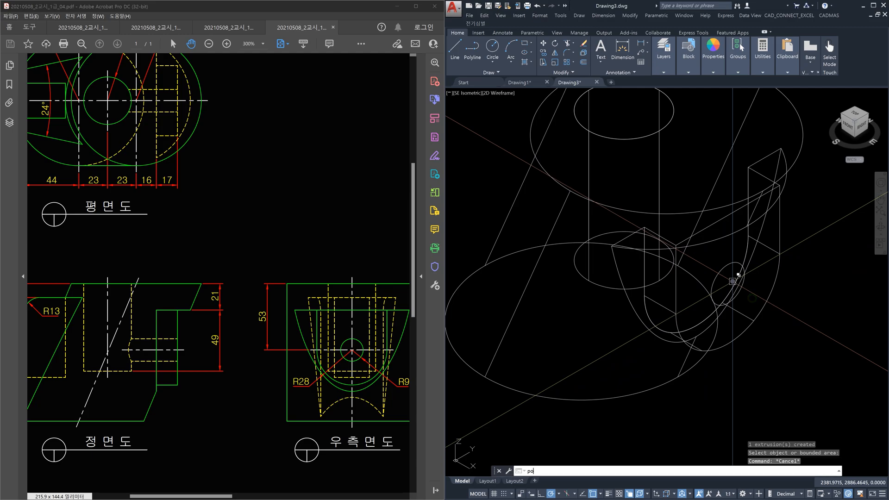
key("Escape")
key("Escape")
type("press")
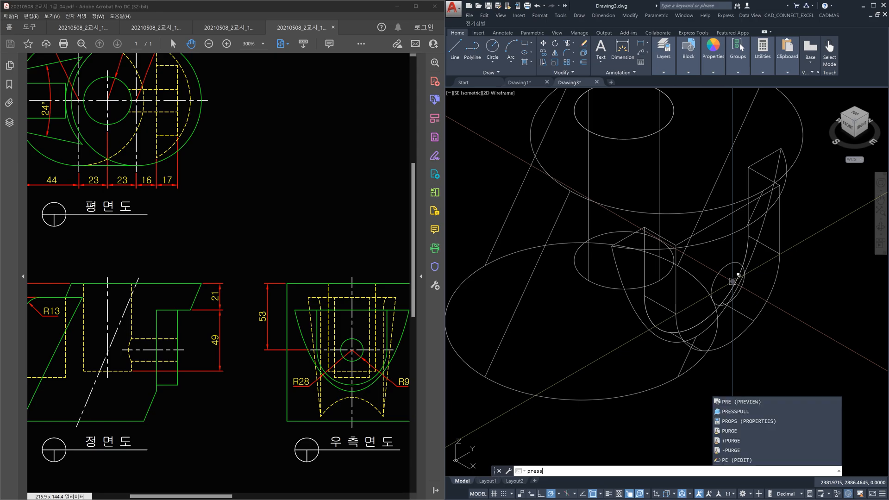
type("pull")
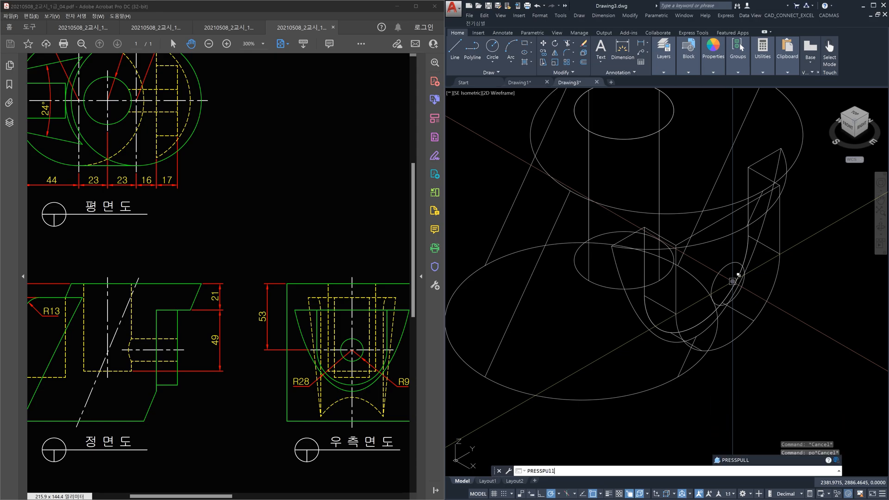
key("Return")
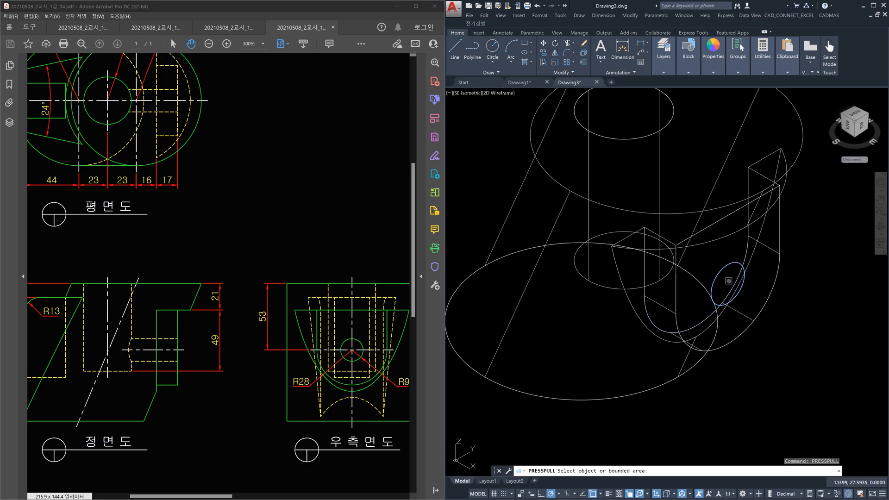
left_click(728, 281)
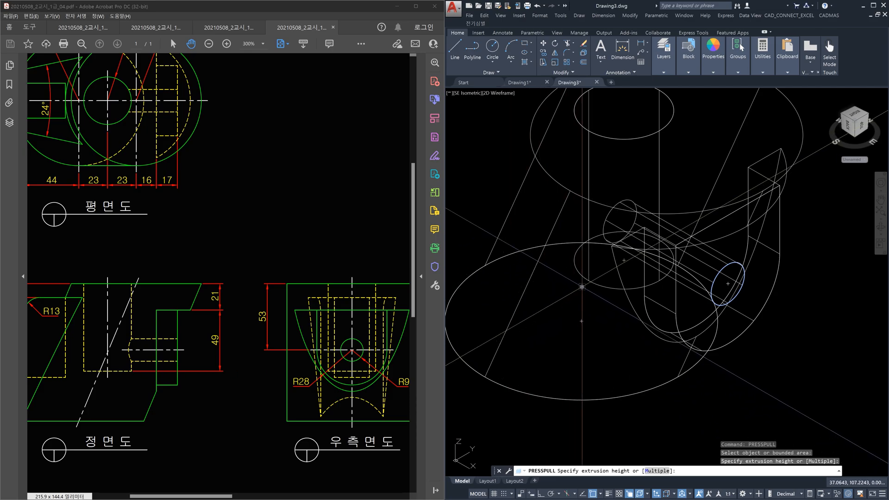
left_click(589, 281)
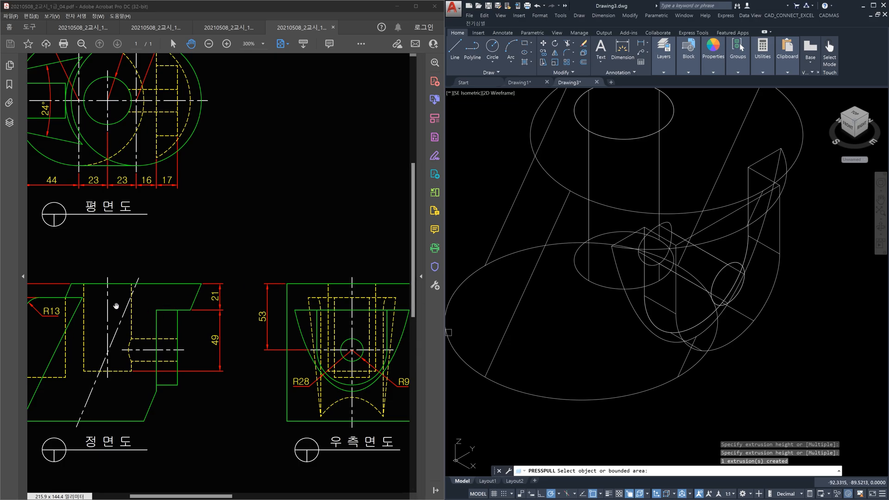
Draw a line along Y across the full diameter of the slanted cylinder's base circle, between its two opposite quadrants
left_click_drag(157, 352, 271, 345)
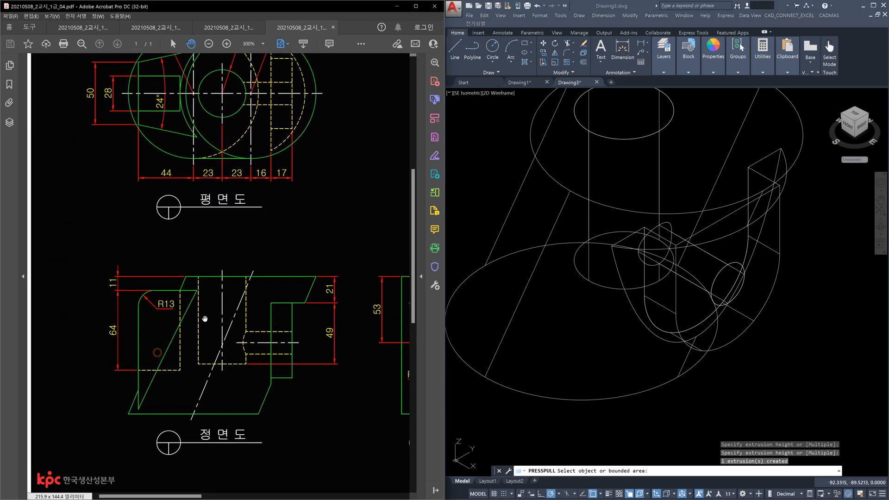
left_click_drag(208, 317, 210, 355)
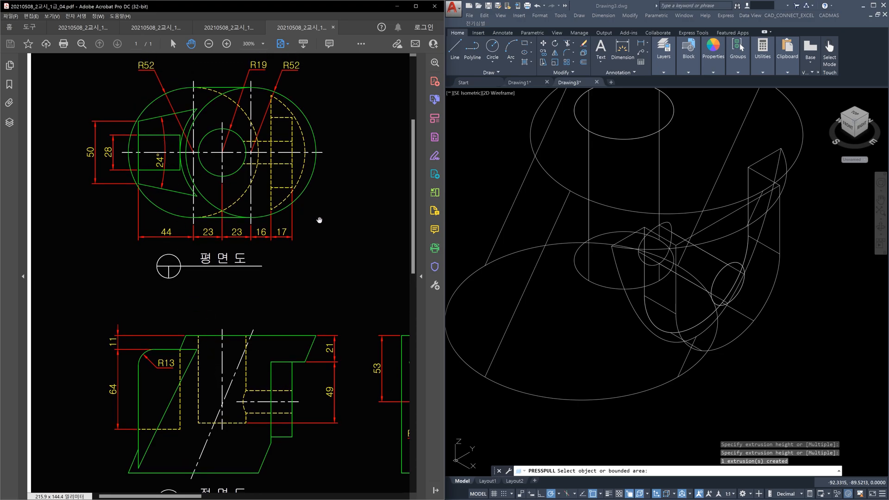
left_click(539, 345)
middle_click_drag(579, 347, 678, 349)
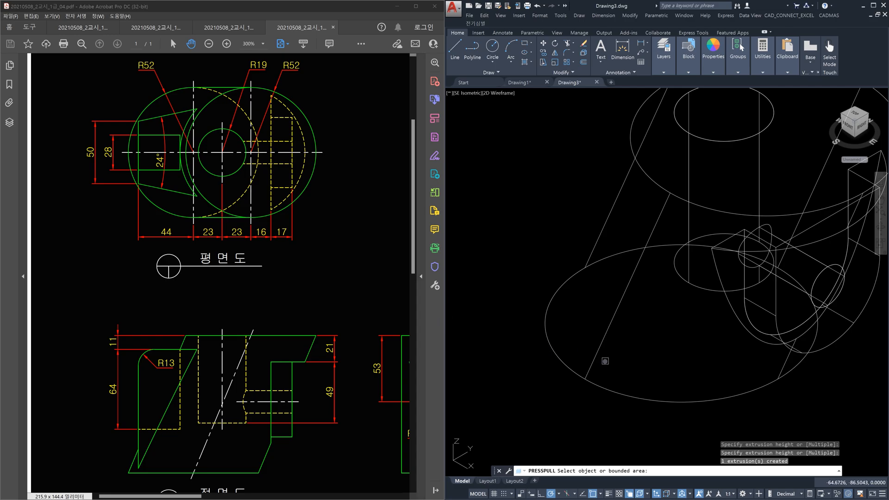
key("Escape")
key("Escape")
left_click(679, 357)
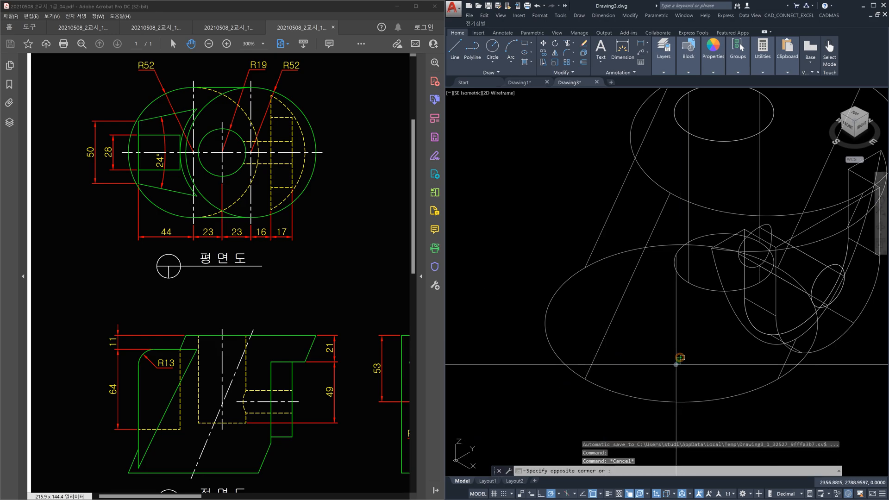
scroll(675, 351, "up", 2)
scroll(674, 350, "down", 4)
scroll(674, 350, "down", 2)
scroll(675, 349, "up", 2)
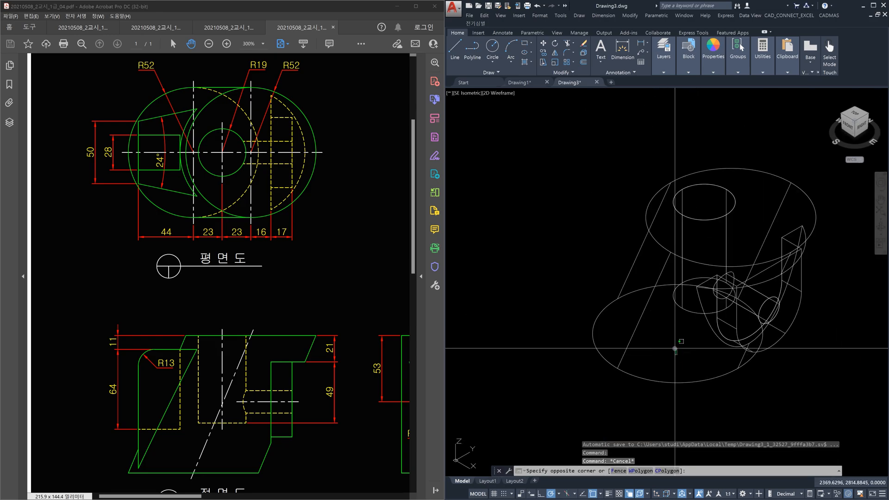
mouse_move(674, 348)
middle_mouse_down("shift")
mouse_move(735, 351)
mouse_move(770, 338)
mouse_move(771, 352)
middle_mouse_up("shift")
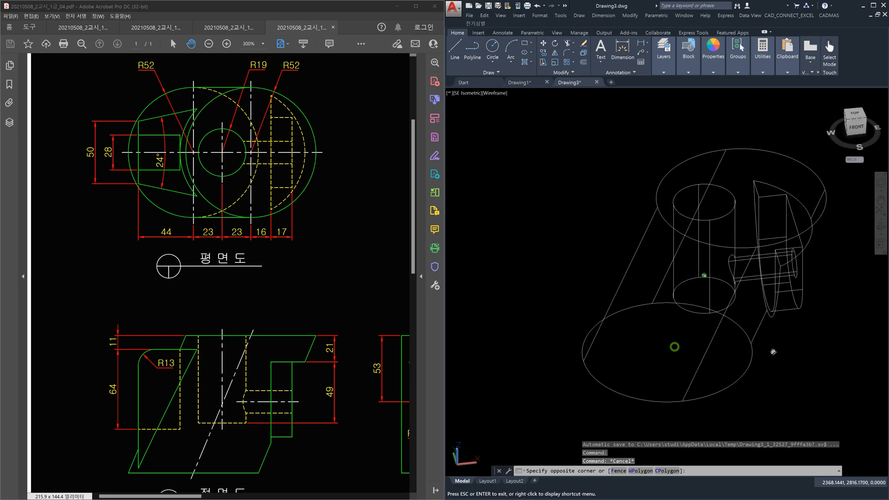
type("l")
key("Return")
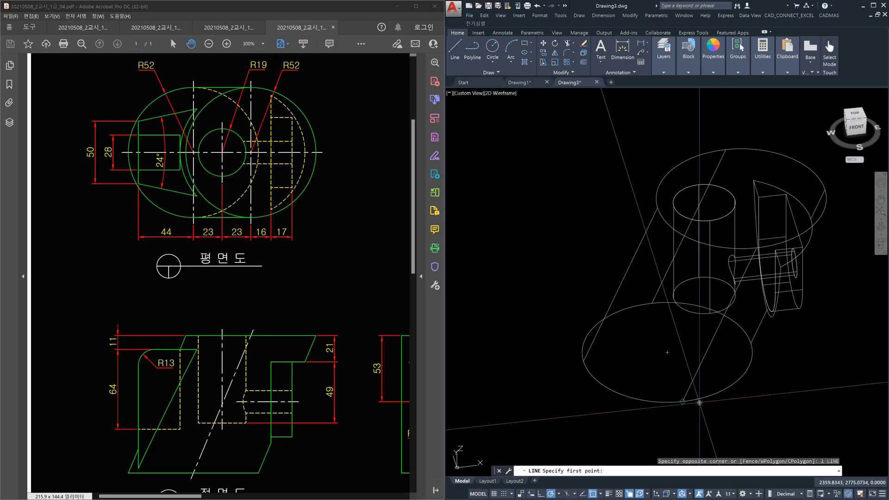
left_click(700, 399)
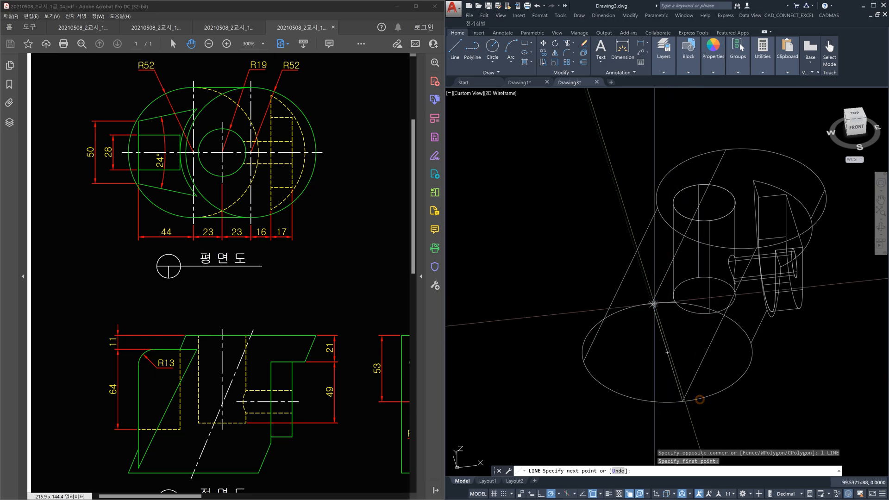
left_click(652, 302)
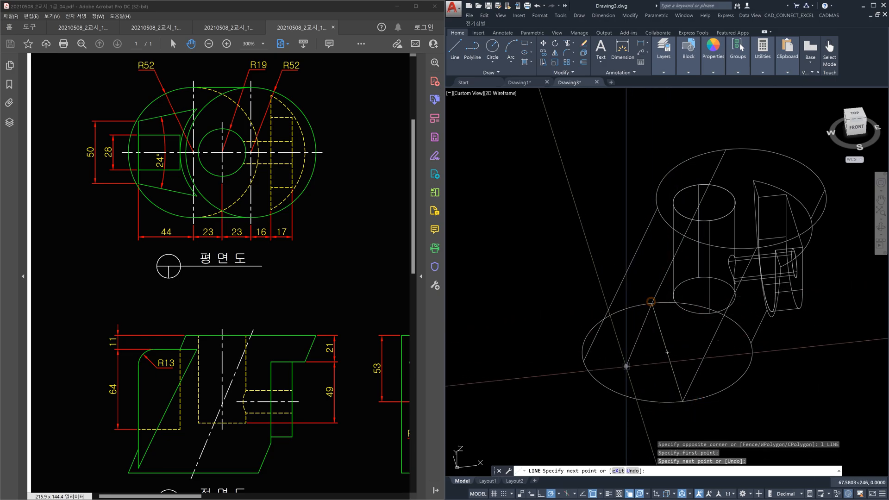
key("Escape")
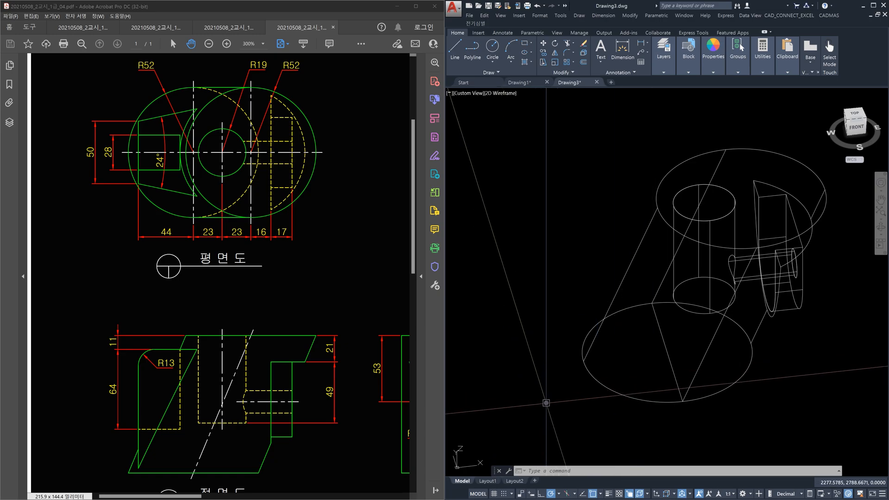
Offset the base circle's diameter line by 44 toward the negative X side, away from the U-shaped boss
type("o")
key("space")
type("44")
key("Return")
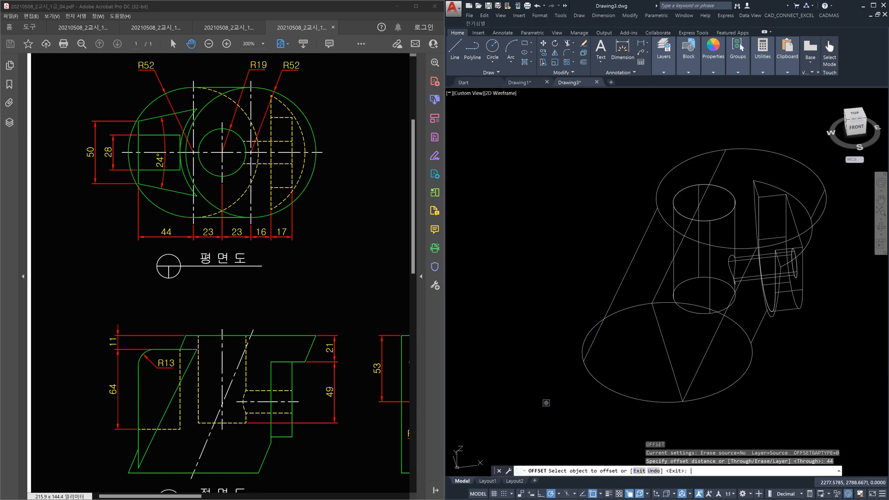
left_click(671, 371)
left_click(646, 372)
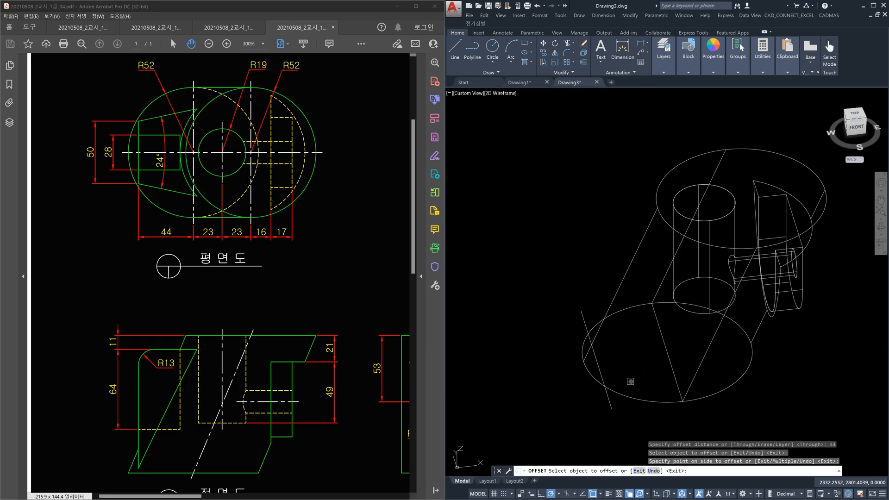
key("Escape")
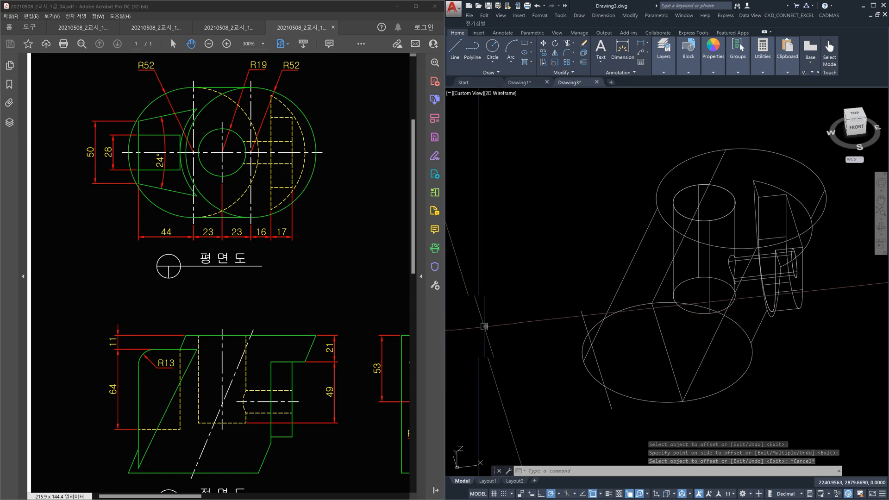
Draw a line along X from the midpoint of the base circle's diameter line to the line offset by 44
type("l")
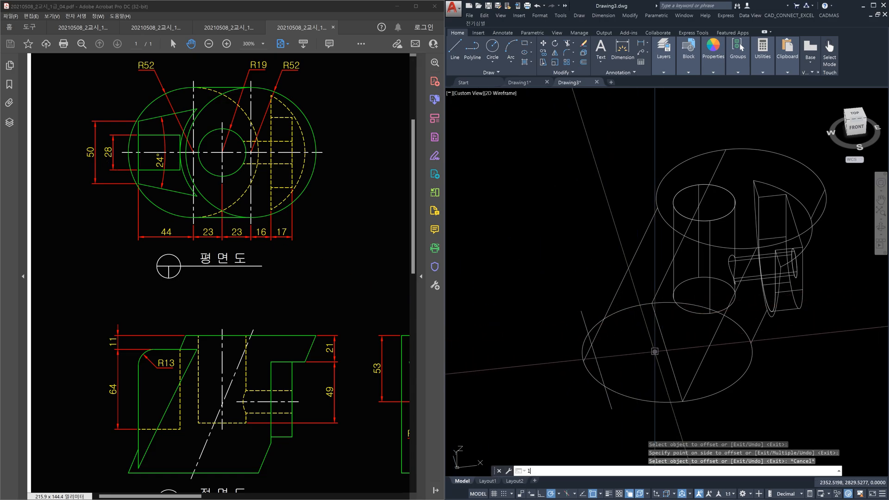
key("Return")
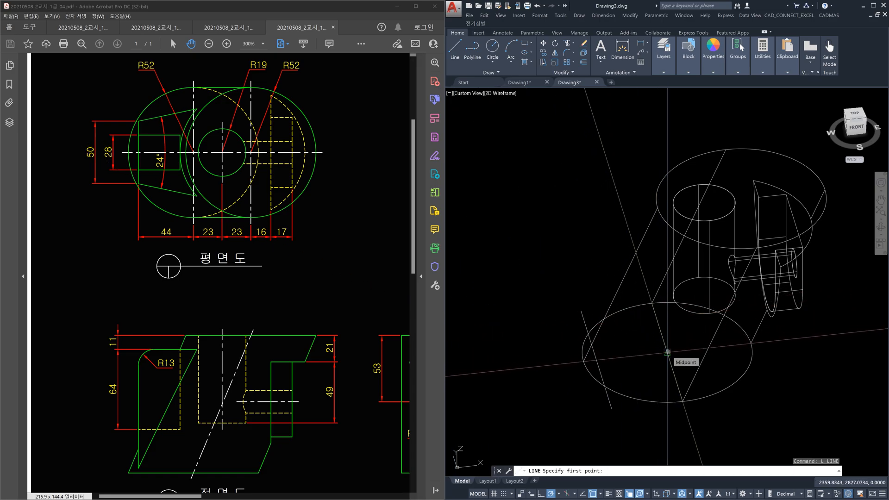
left_click(667, 352)
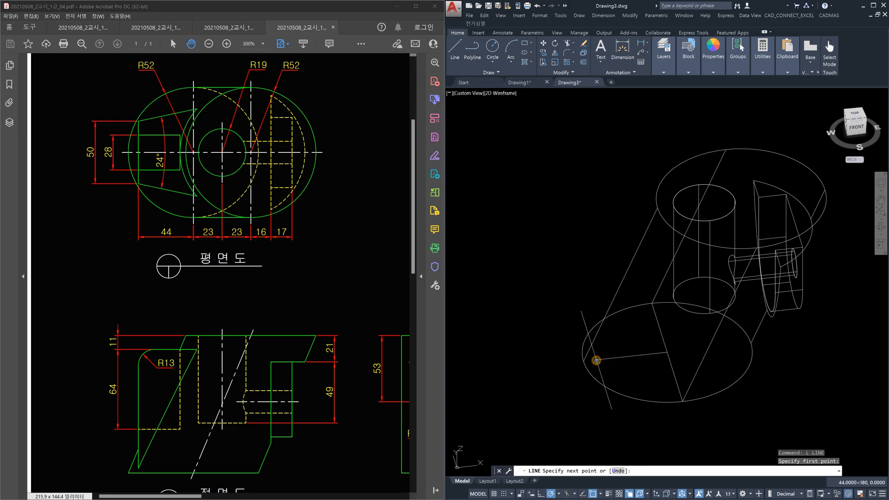
left_click(596, 359)
key("Escape")
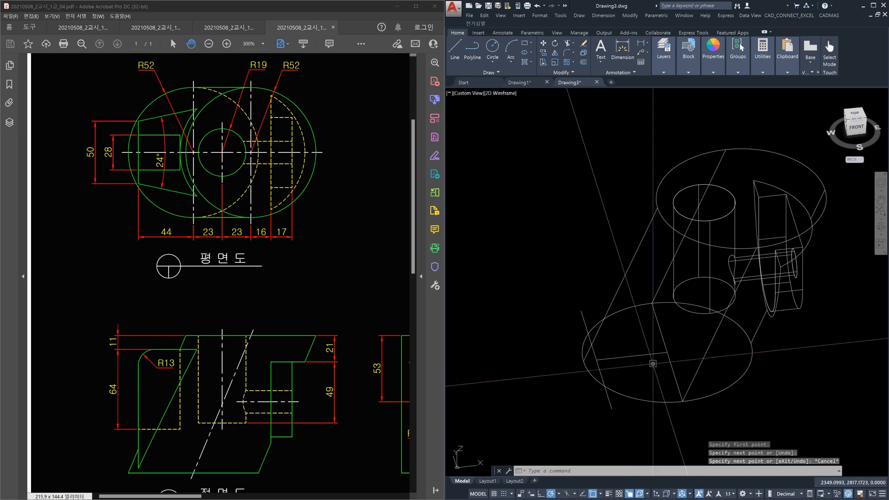
Offset the centre line along X by 25 to both sides
type("o")
key("Return")
type("25")
key("Return")
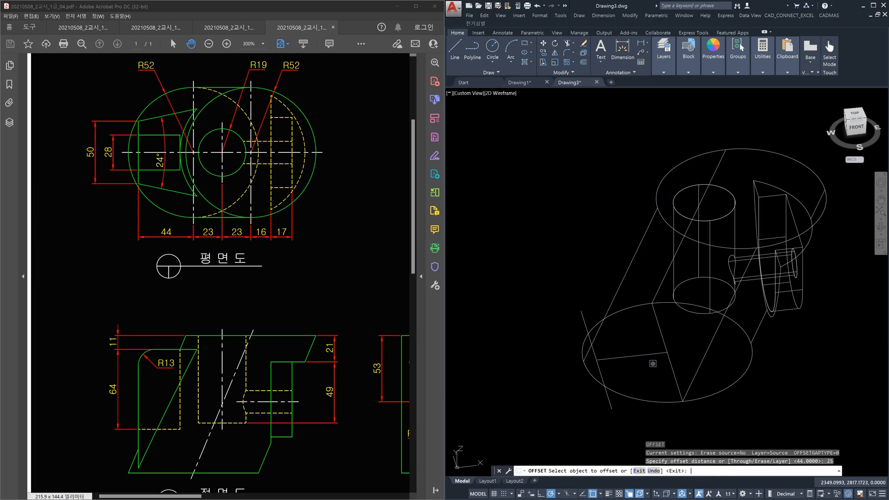
left_click(635, 352)
left_click(637, 339)
left_click(636, 356)
left_click(645, 377)
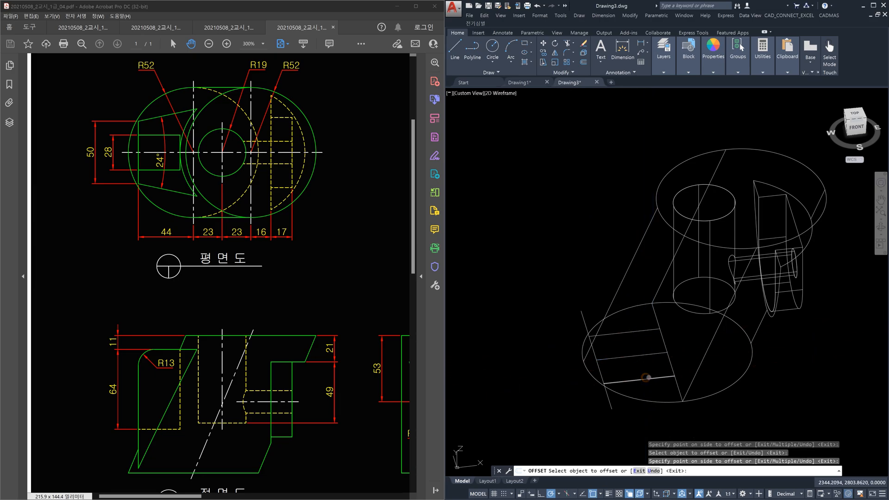
key("Escape")
Trim both ends of the outer line along Y at the two parallel lines offset by 25
type("tr")
key("Return")
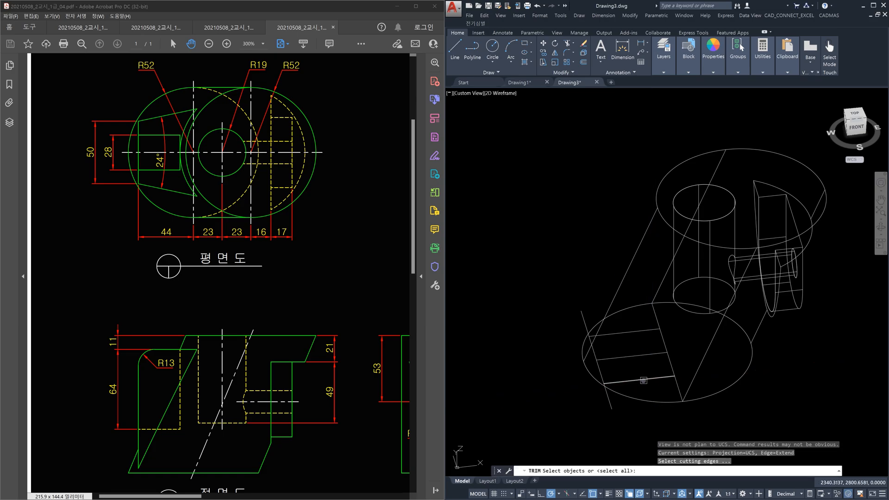
left_click(643, 380)
left_click(618, 334)
key("Return")
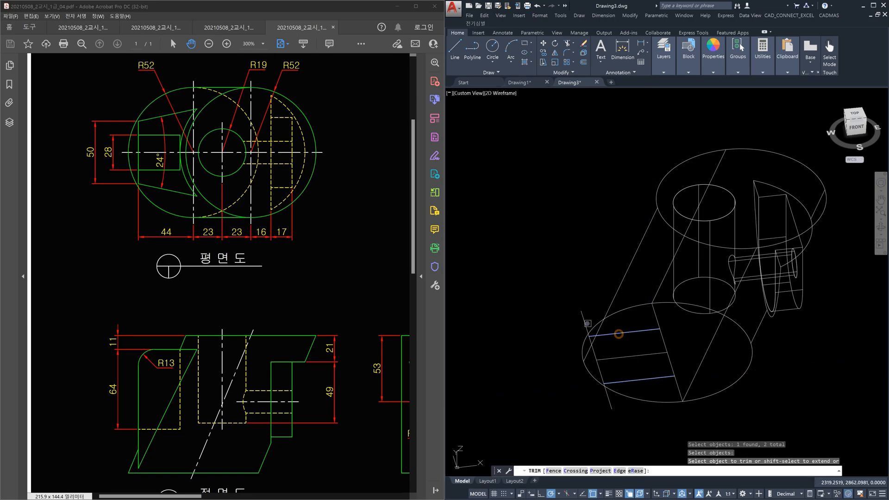
left_click(583, 319)
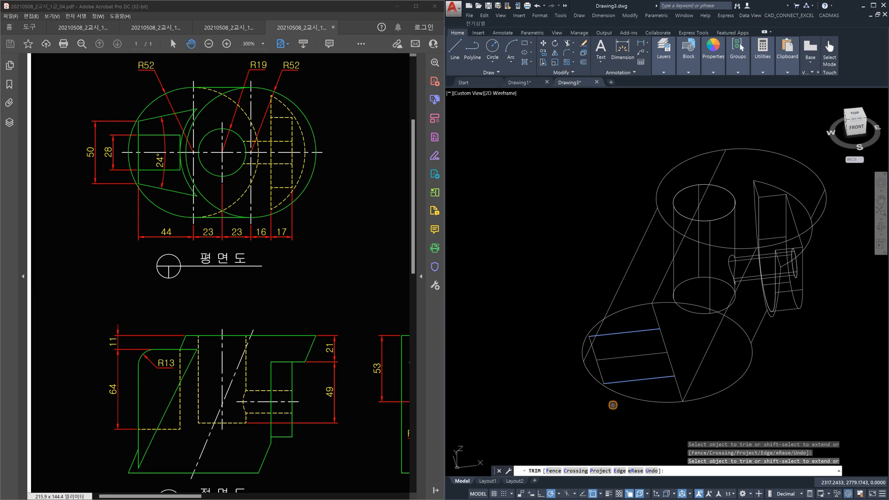
key("Escape")
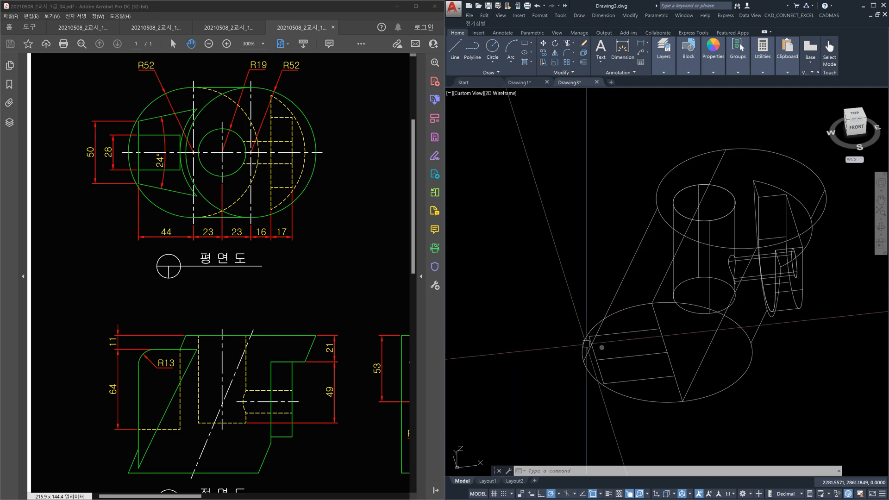
Rotate the rear offset line by 12 degrees about its endpoint on the outer line along Y
left_click(635, 333)
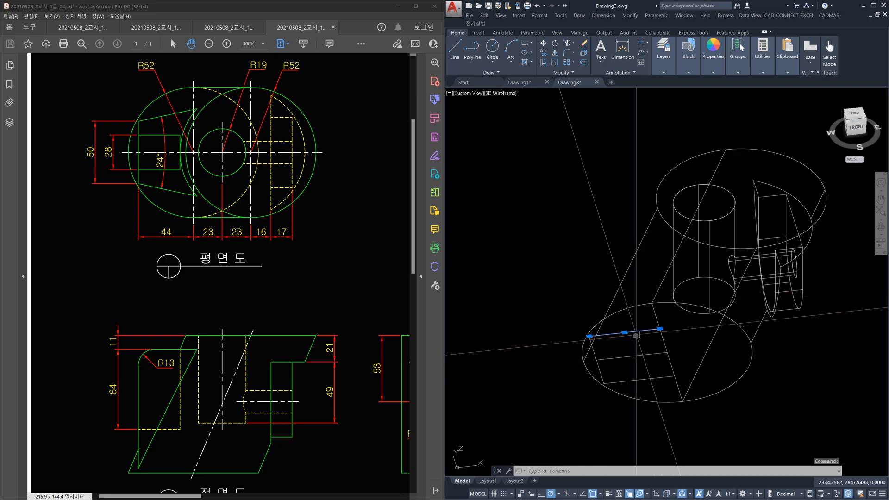
key("Escape")
key("Escape")
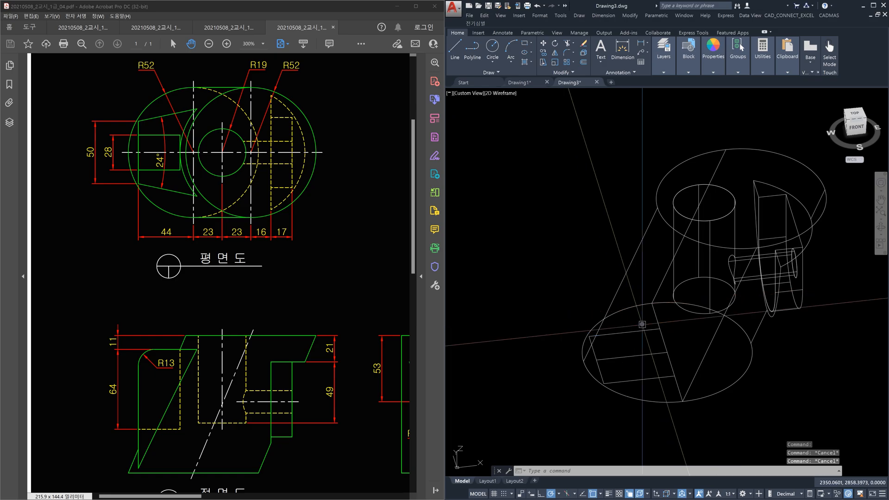
type("ro")
key("Return")
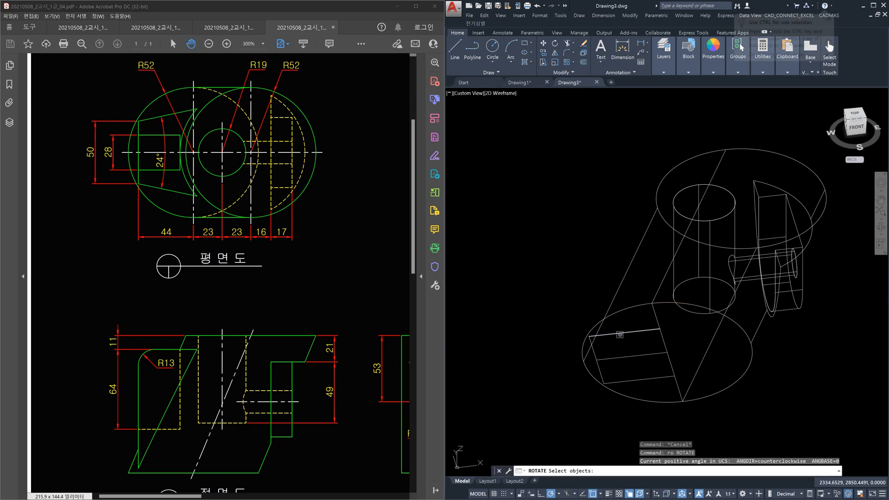
left_click(620, 334)
key("Return")
scroll(591, 338, "up", 4)
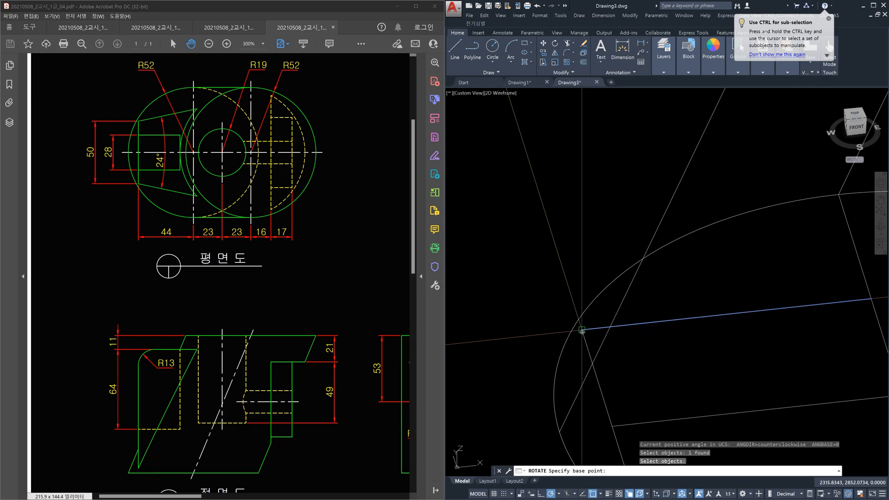
left_click(582, 330)
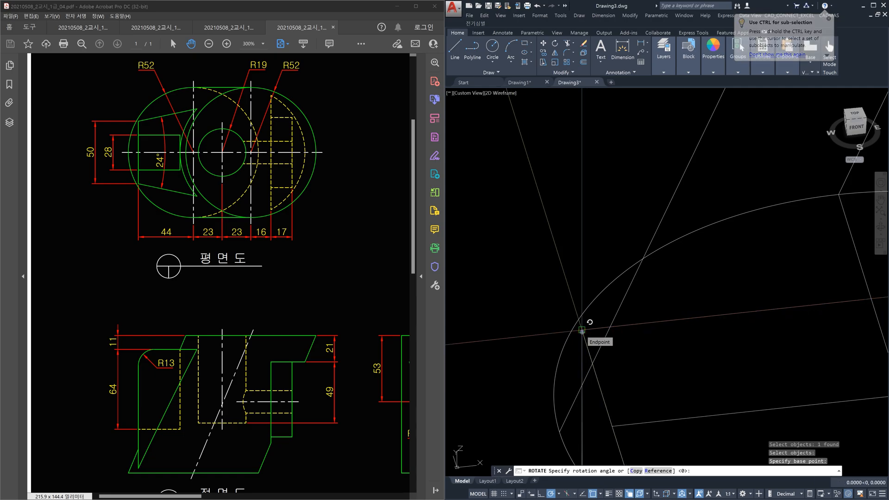
type("12")
key("Return")
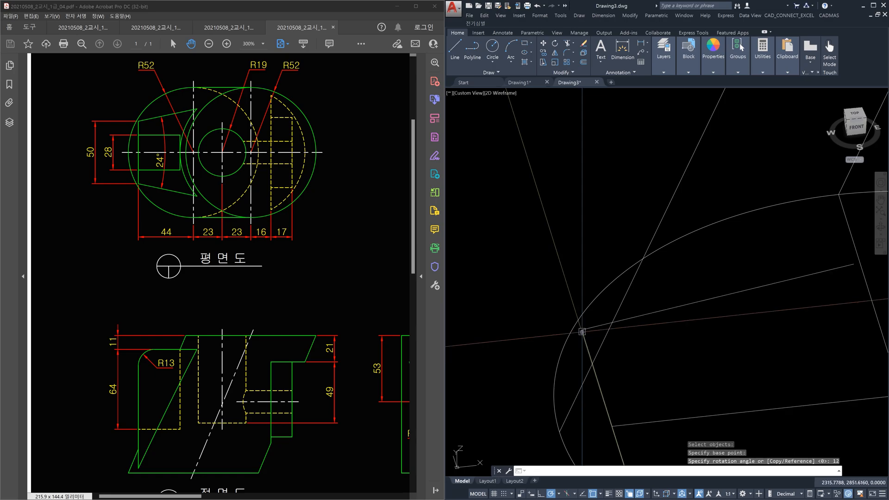
Rotate the front offset line by -12 degrees about its endpoint on the outer line along Y
scroll(582, 331, "down", 5)
key("Return")
left_click(633, 373)
key("Return")
left_click(607, 376)
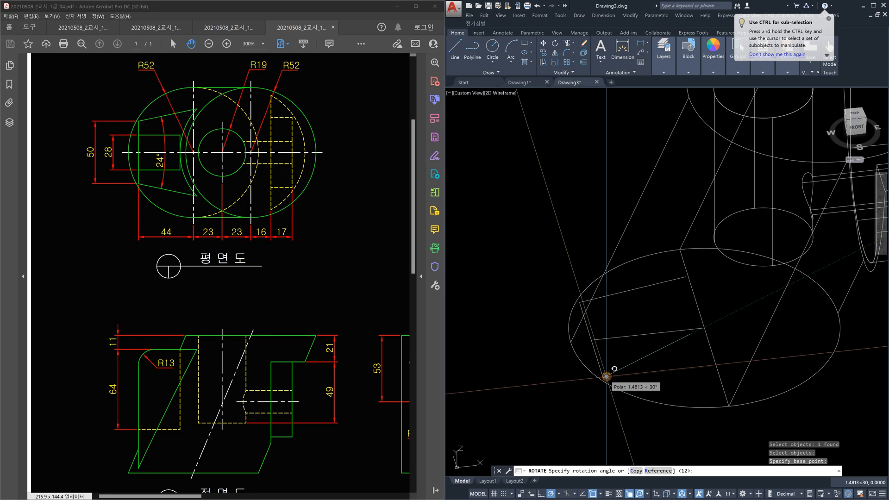
type("-12")
key("Return")
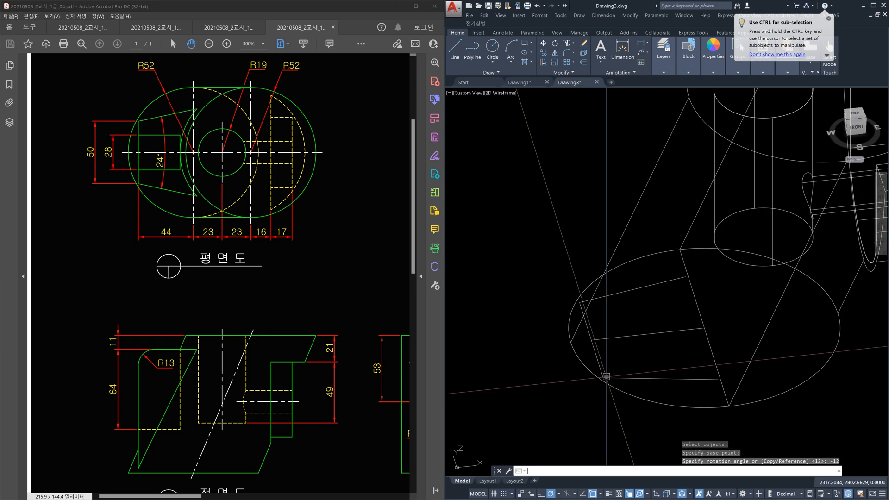
Delete the centre line between the two angled lines
middle_click_drag(674, 351, 638, 348)
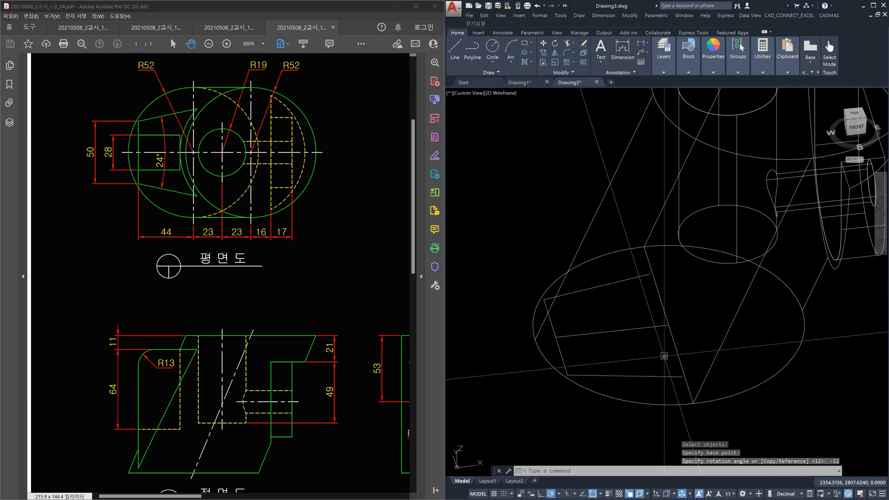
left_click(652, 355)
left_click(625, 318)
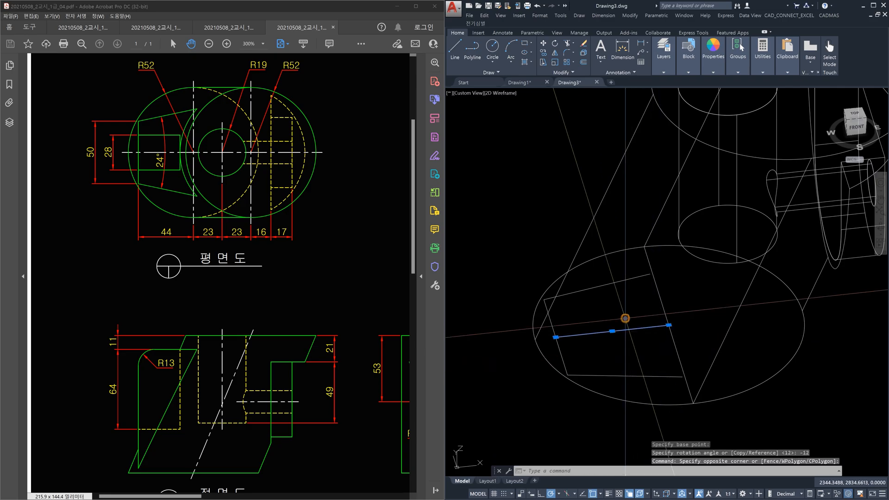
scroll(627, 320, "down", 3)
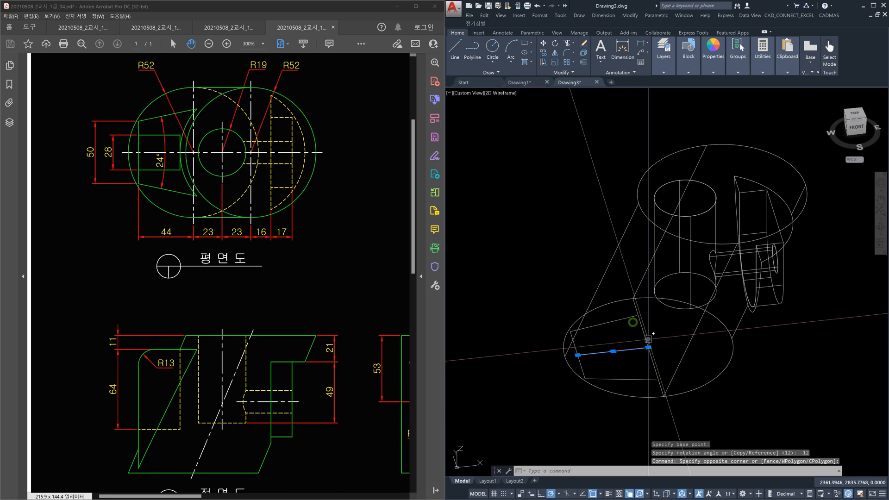
key("Delete")
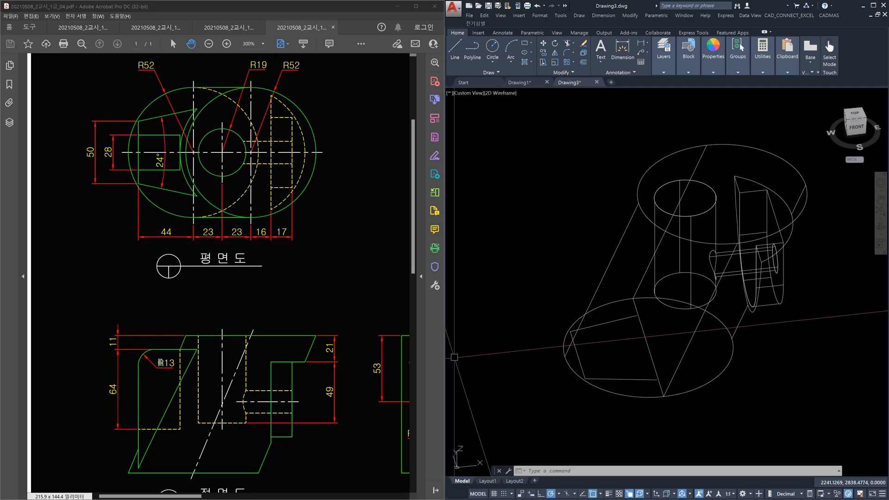
Move the side block's three profile lines up by 110 along Z
middle_click_drag(605, 374, 598, 372)
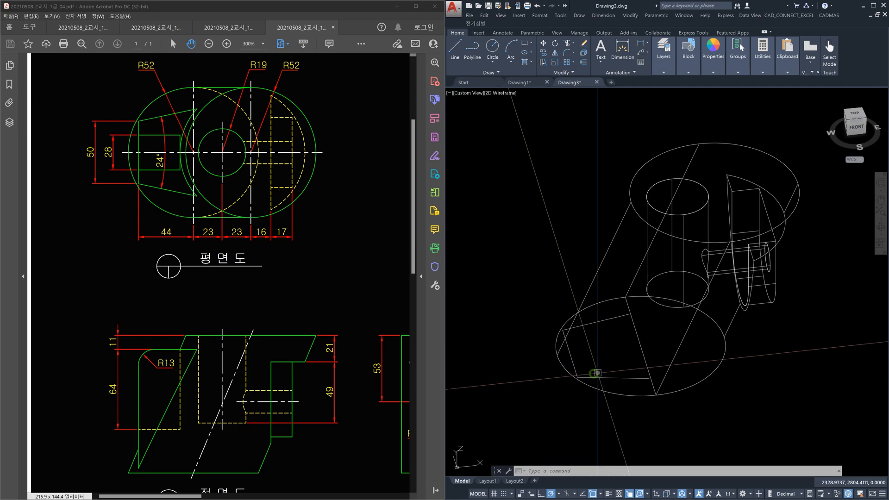
type("m")
key("Return")
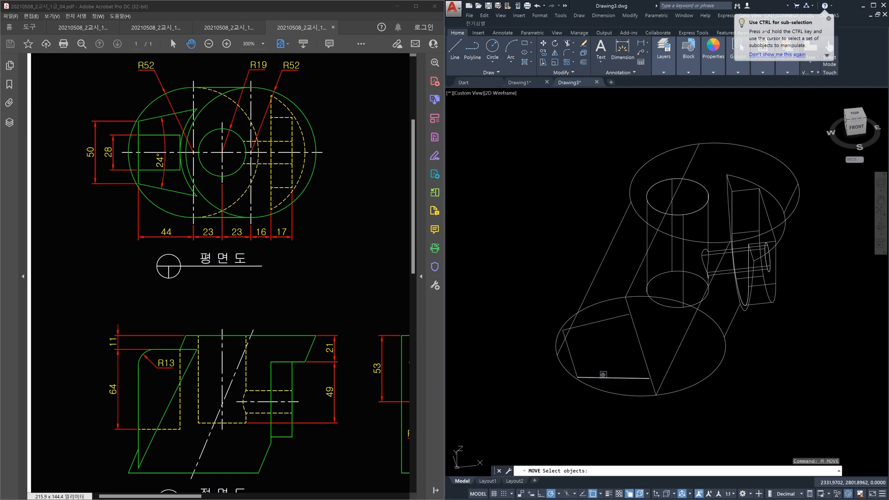
left_click(603, 374)
left_click(572, 362)
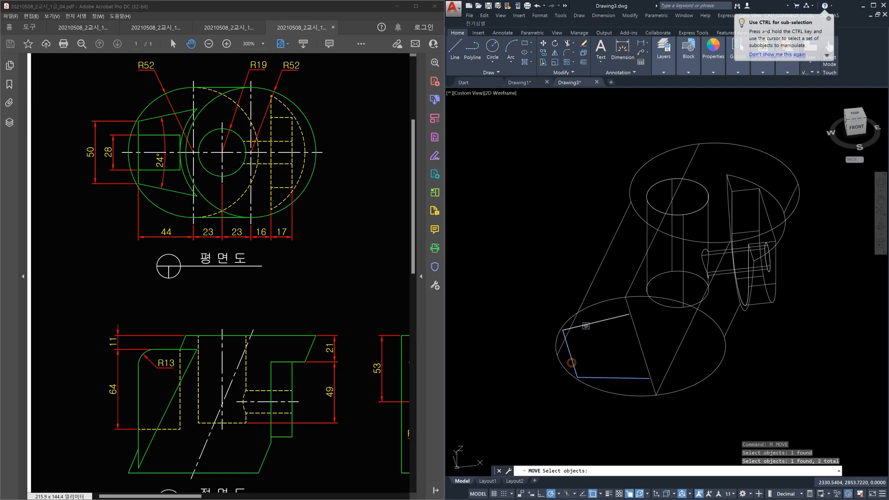
key("Return")
left_click(506, 381)
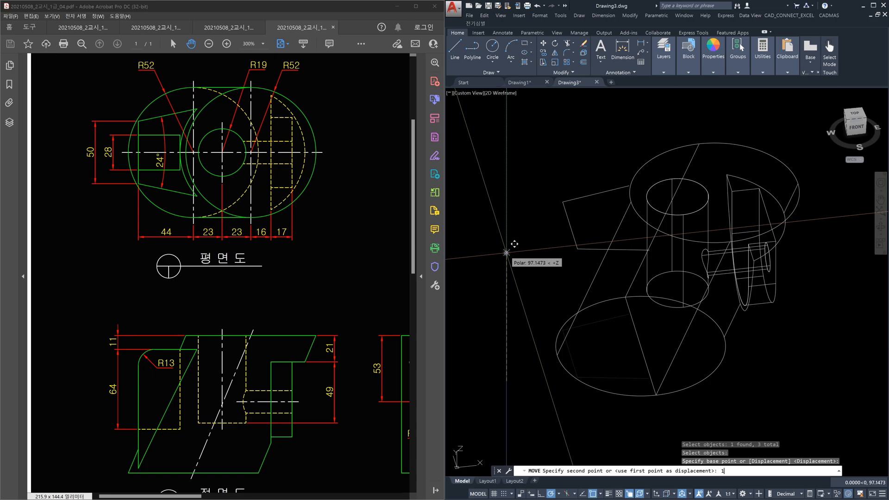
key("Return")
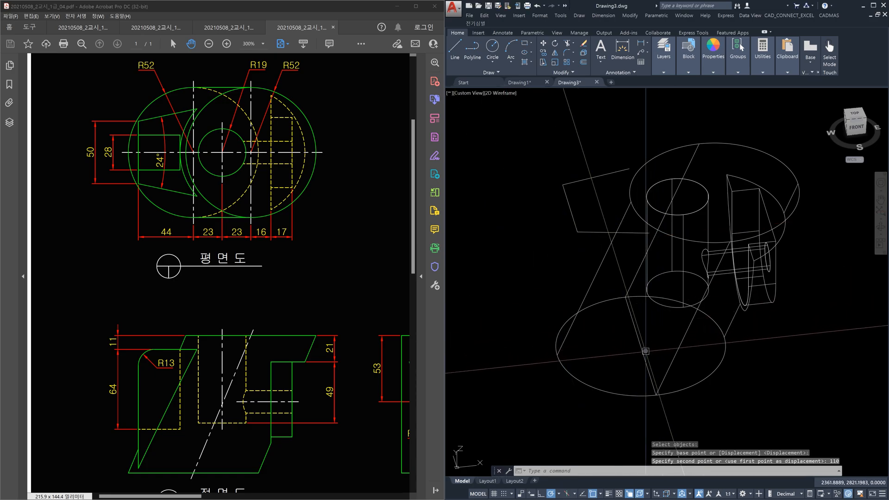
Delete the diameter line on the slanted cylinder's base circle
left_click(645, 353)
key("Delete")
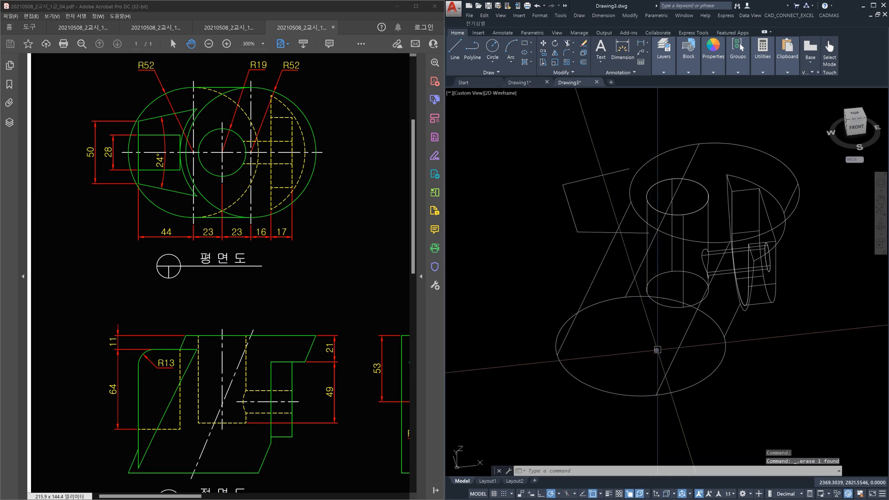
Draw a construction line along Y through the negative X quadrant of the vertical hole's top circle
scroll(672, 237, "up", 4)
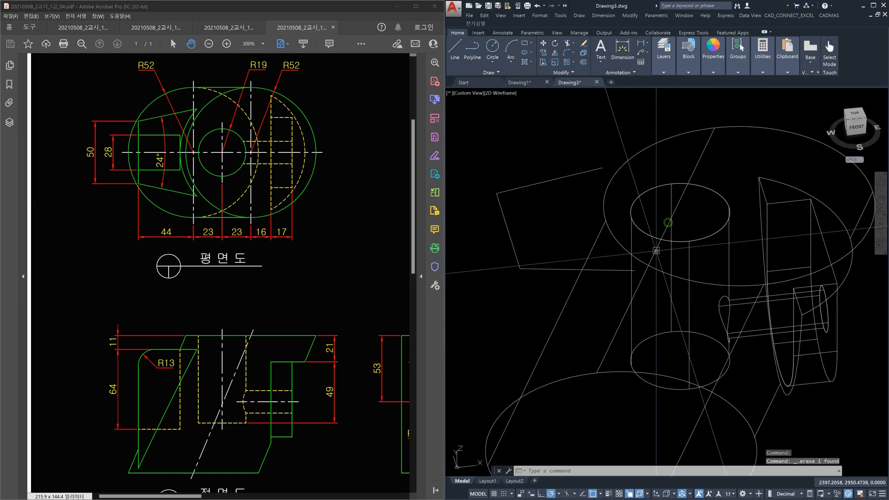
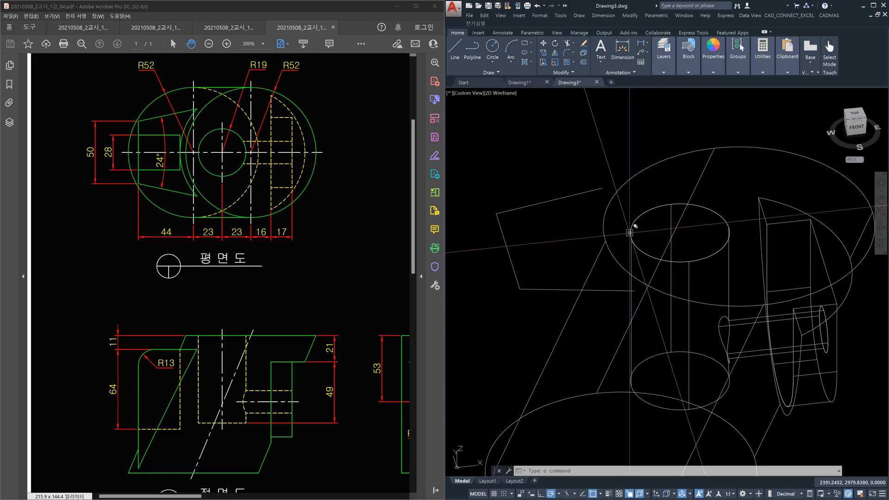
type("x")
key("Return")
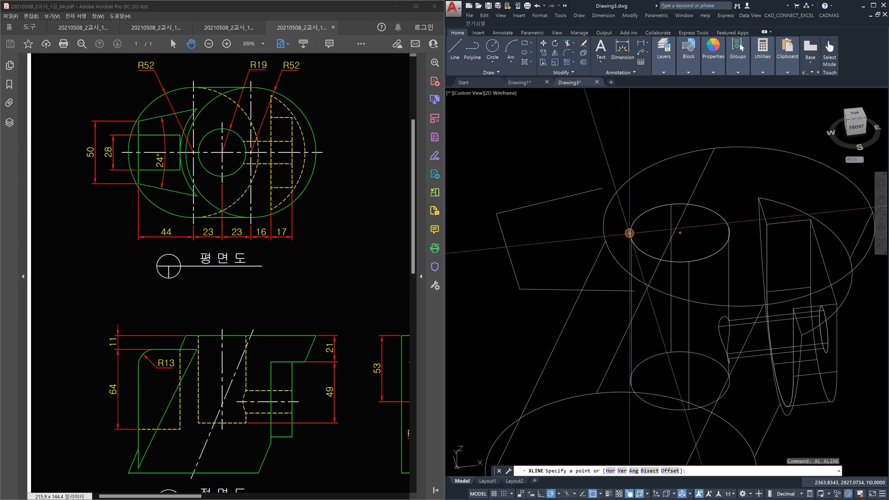
left_click(630, 233)
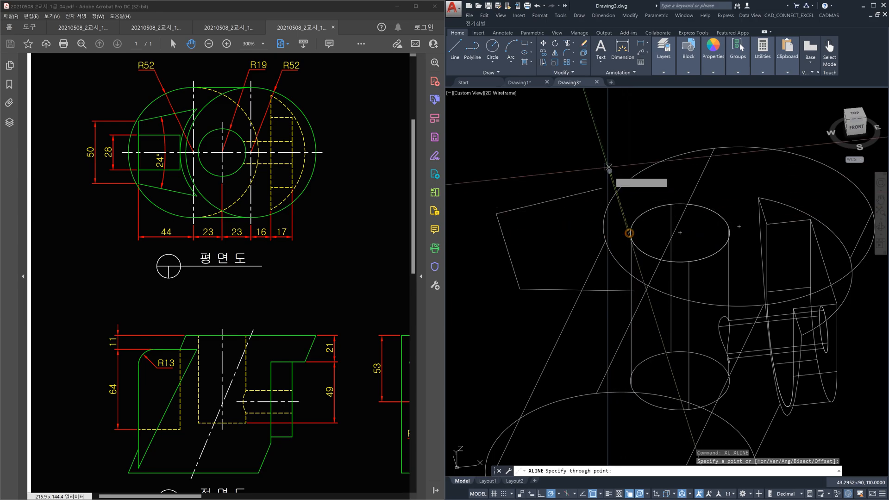
left_click(598, 134)
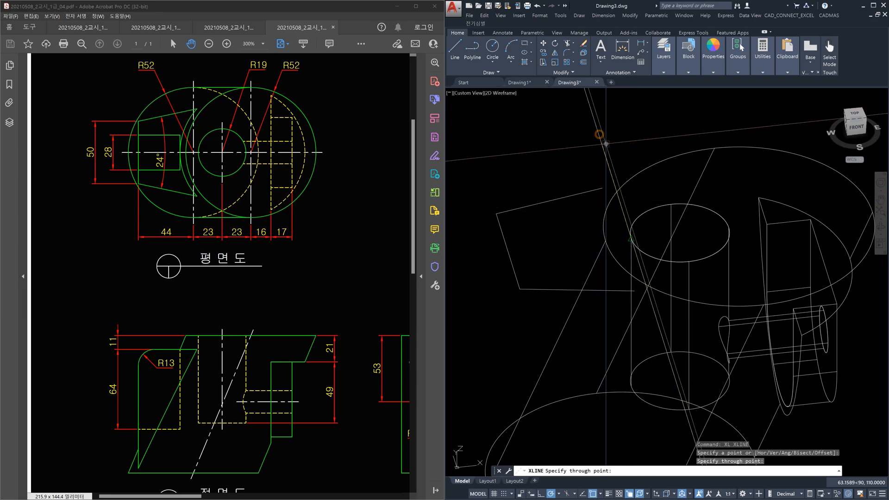
key("Escape")
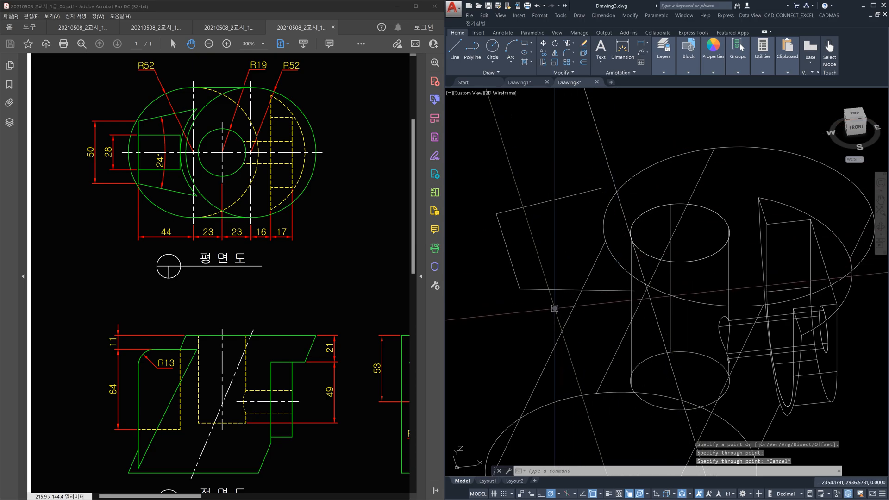
Extend the side block profile's two angled lines to the construction line along Y
type("ex")
key("Return")
left_click(606, 164)
key("Return")
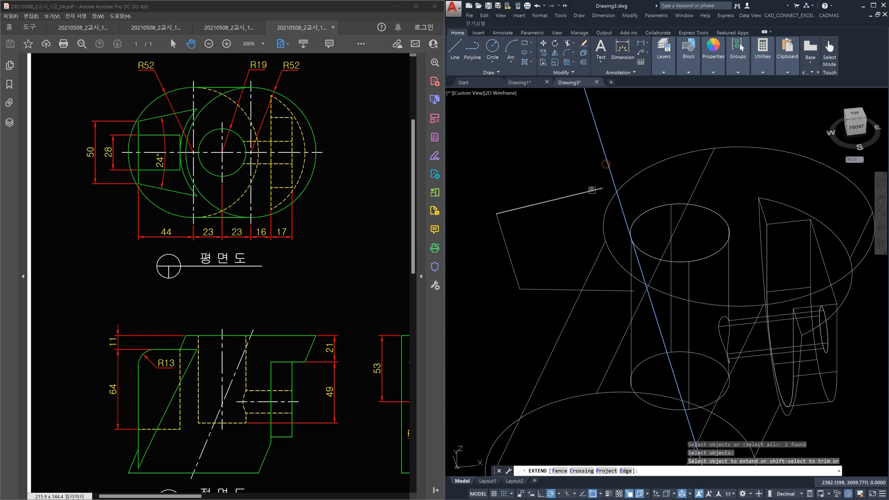
left_click(592, 189)
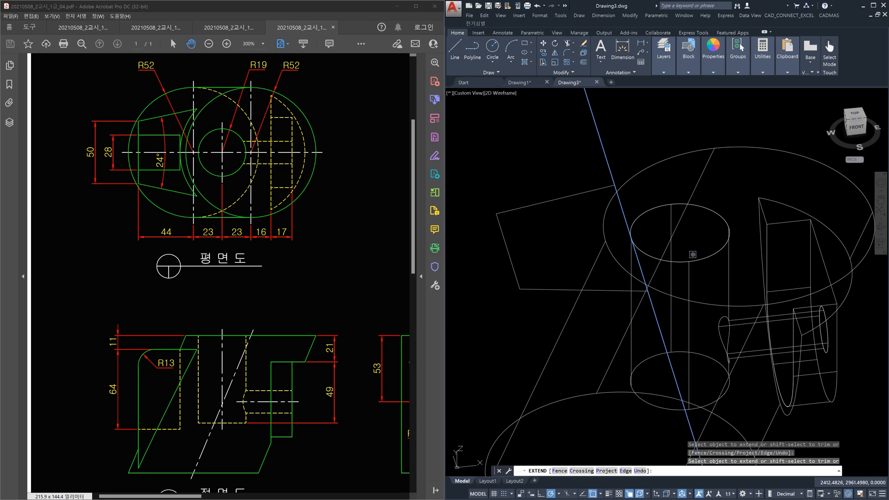
key("Escape")
key("Escape")
key("Escape")
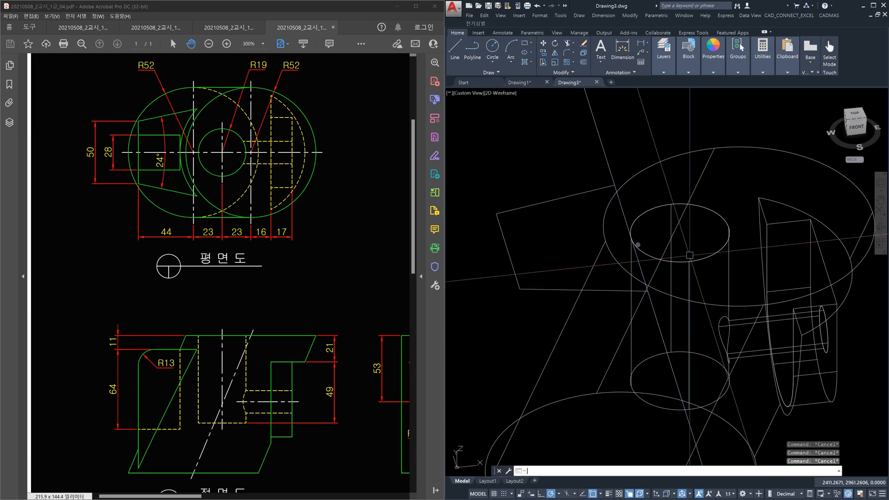
Trim the construction line beyond the two angled lines so it closes the side block profile
type("tr")
key("Return")
left_click(594, 190)
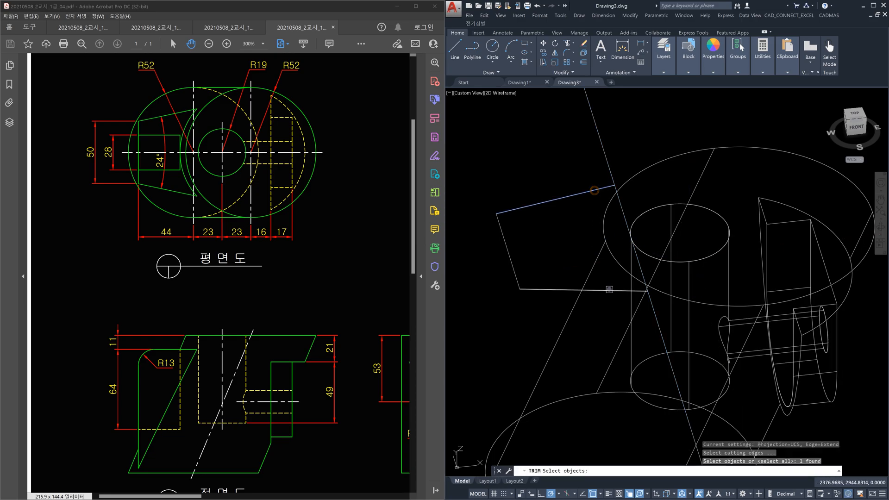
key("Return")
left_click(654, 316)
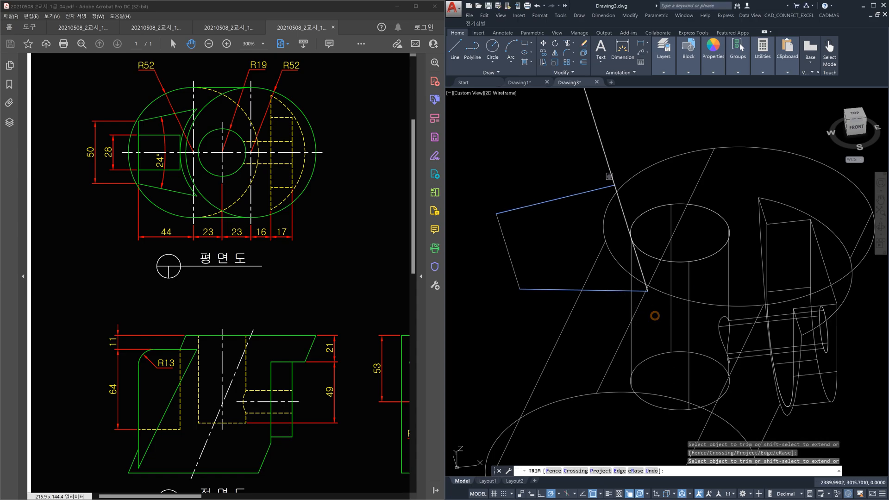
key("Escape")
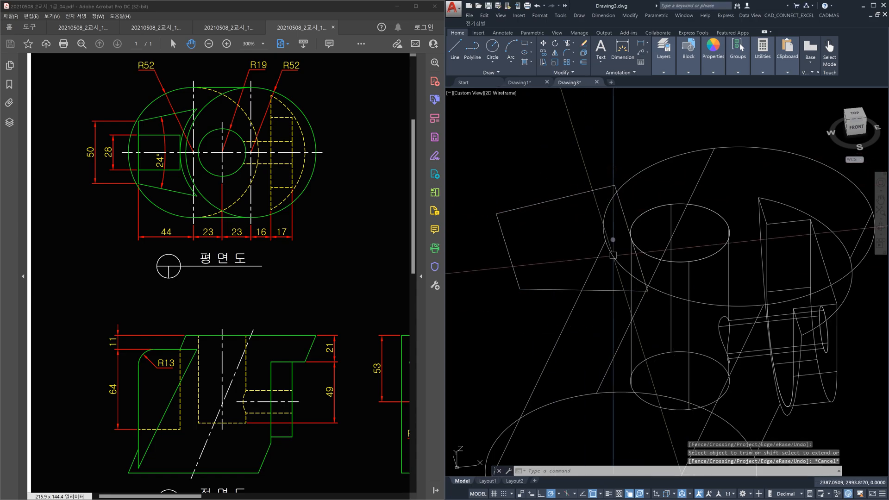
Create a region from the four lines of the side block profile
type("reg")
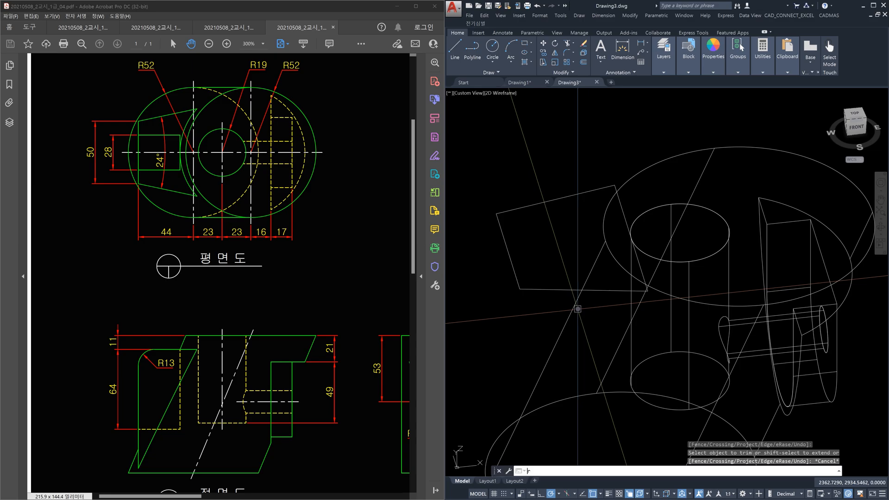
key("Return")
left_click(477, 171)
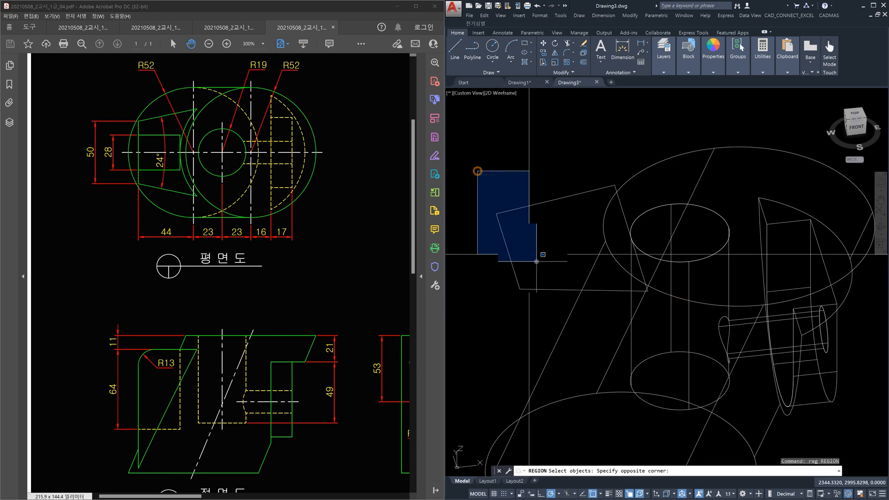
left_click(685, 340)
key("Return")
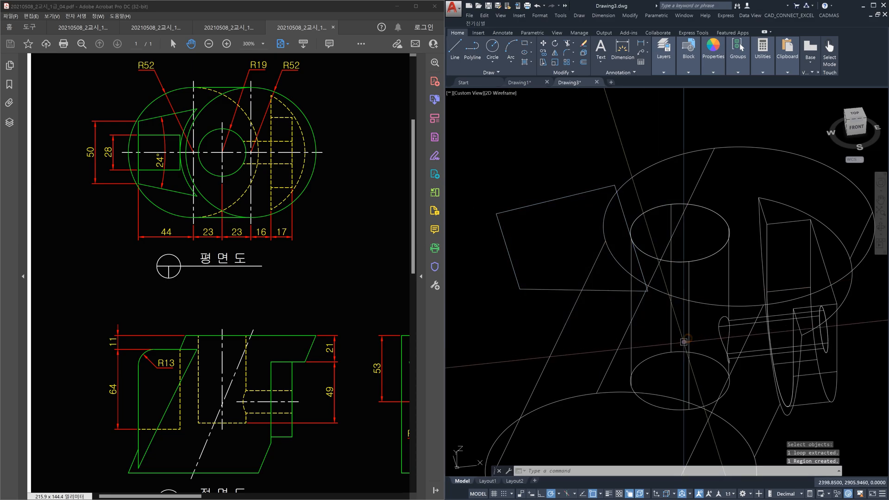
Move the side block region down by 11 along Z
middle_click_drag(569, 308, 657, 268)
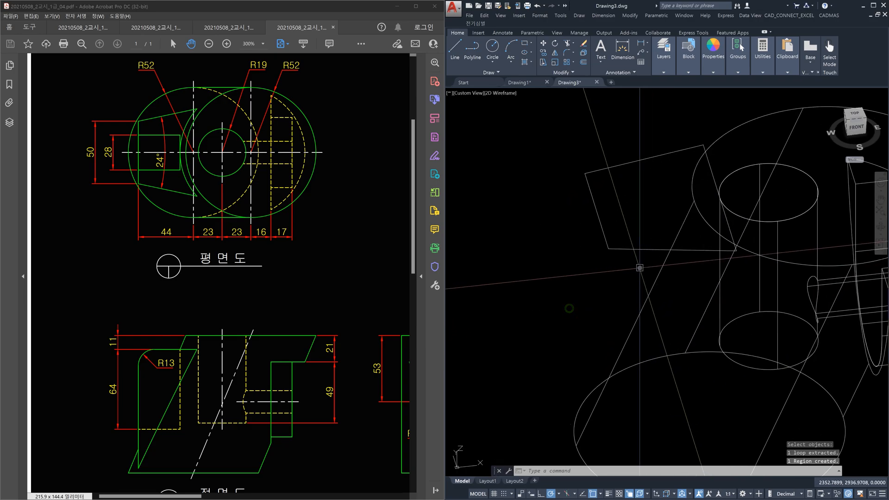
type("m")
key("Return")
left_click(626, 251)
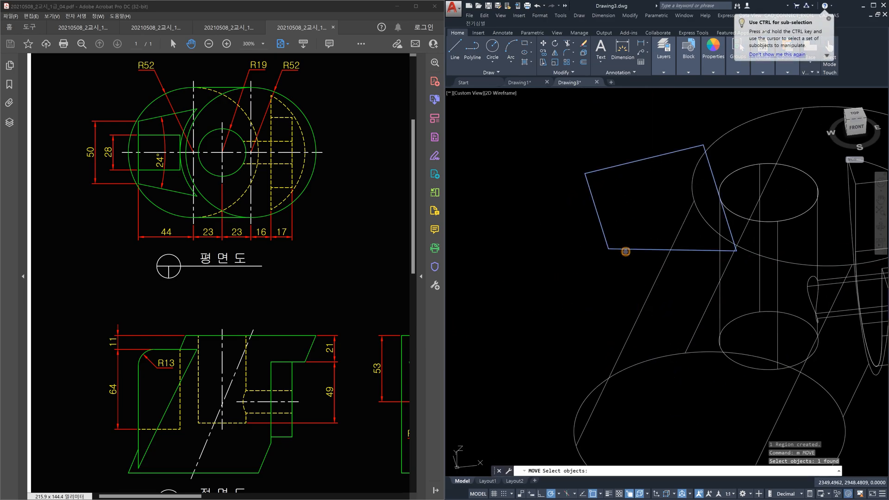
key("Return")
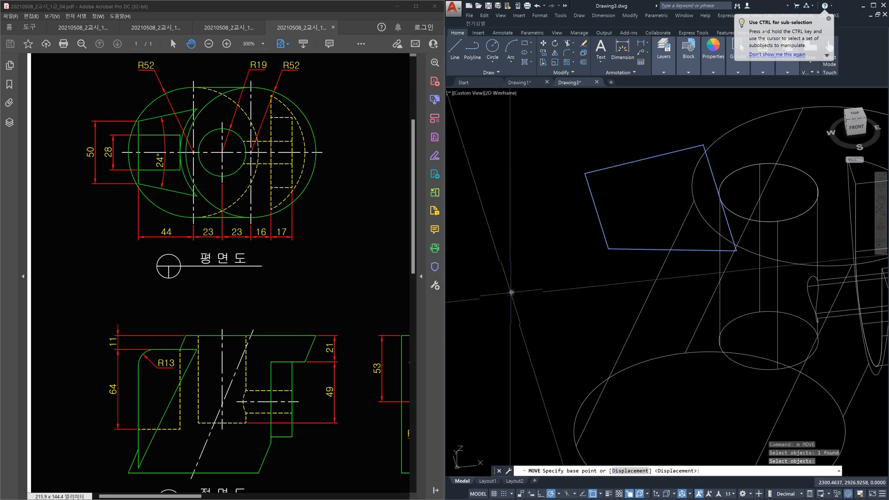
left_click(531, 256)
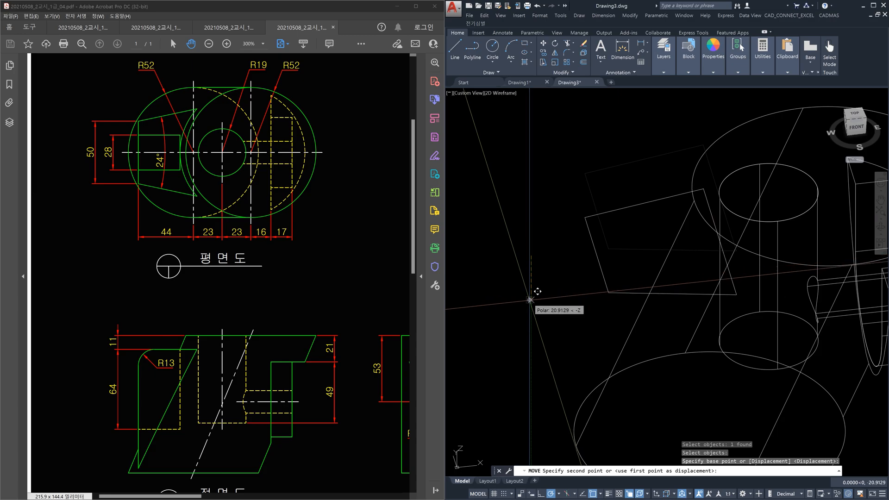
key("Return")
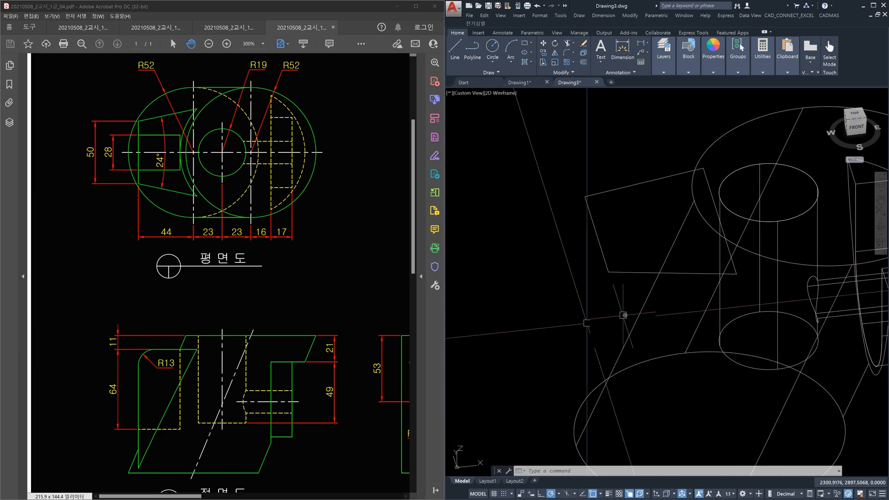
middle_click_drag(635, 324, 630, 265)
type("exu")
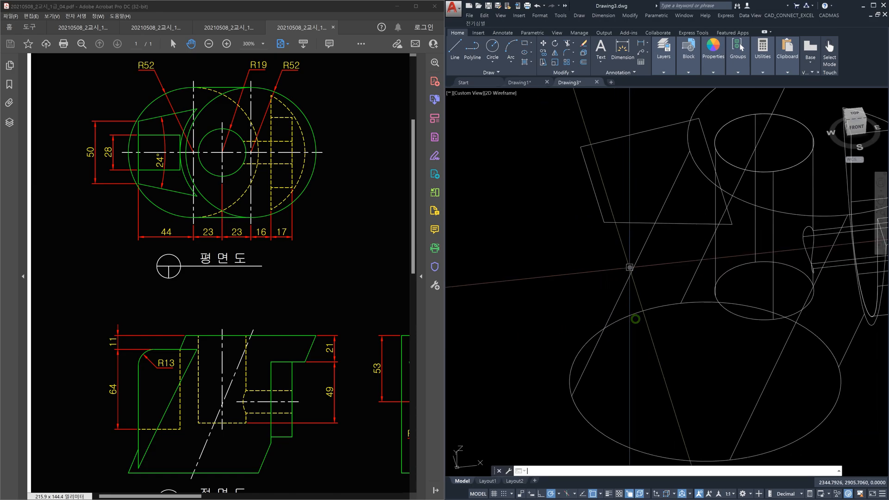
key("Return")
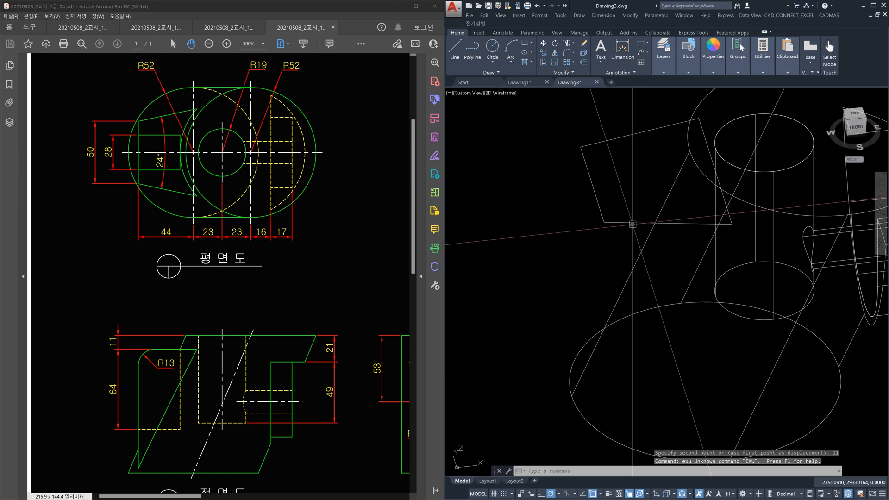
key("Escape")
key("Escape")
Extrude the side block region downward to the lower end of the slanted cylinder's side line at its base circle
type("e")
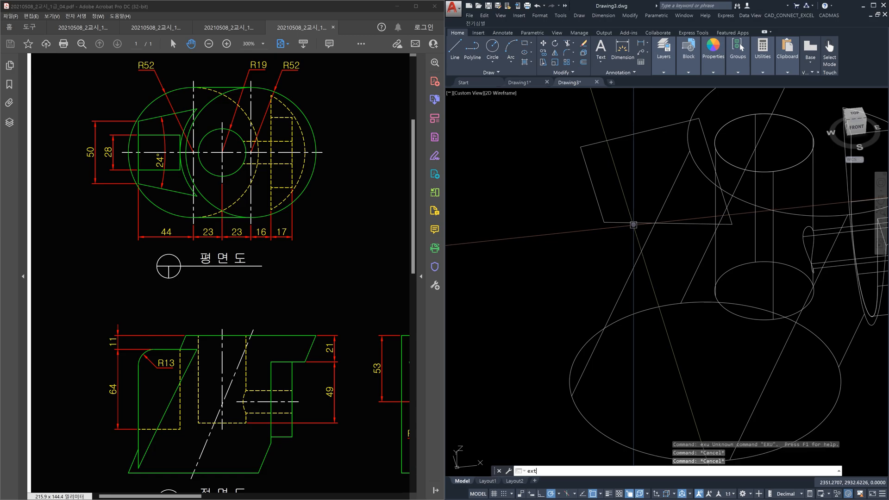
type("xt")
key("Return")
left_click(633, 225)
key("Return")
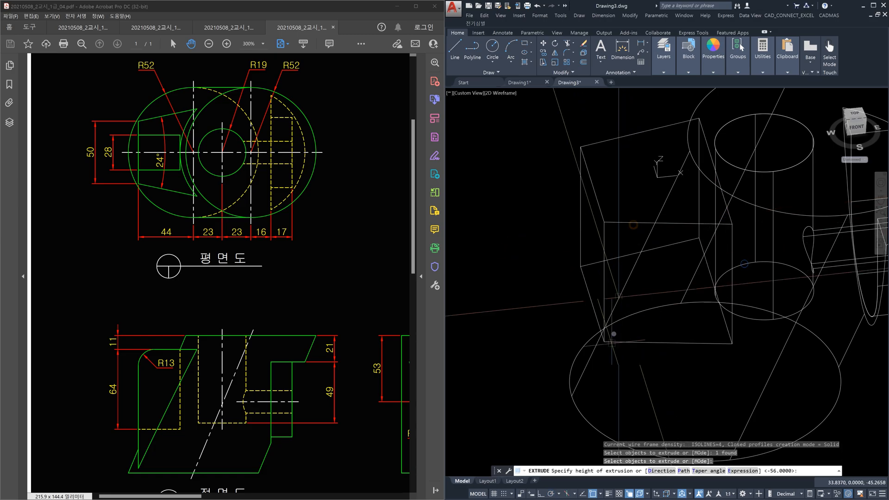
left_click(572, 395)
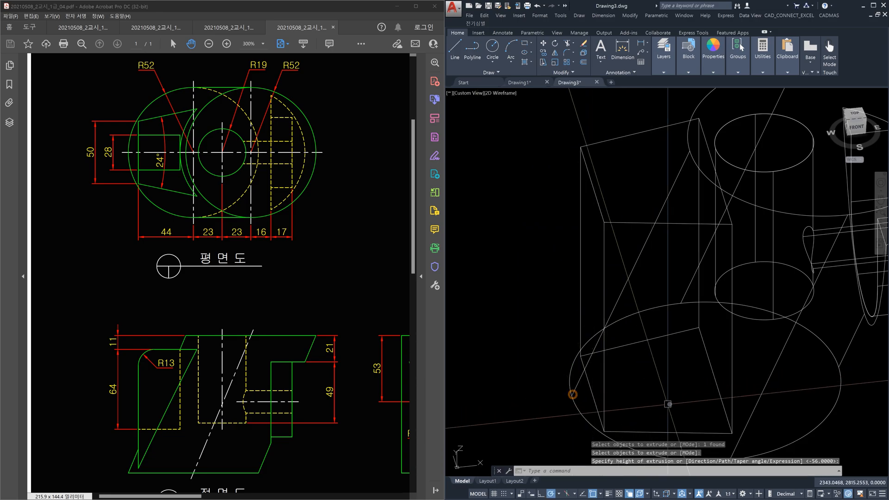
middle_click_drag(675, 391, 649, 356)
middle_click_drag(748, 353, 717, 368)
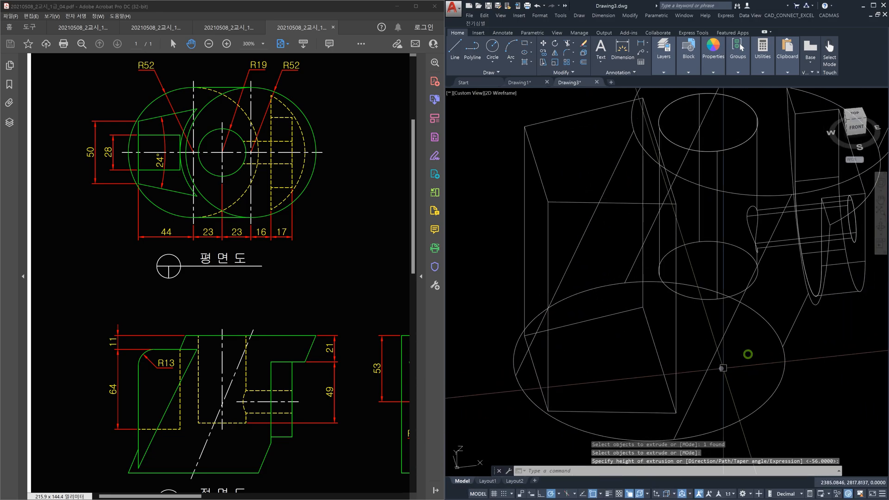
type("u")
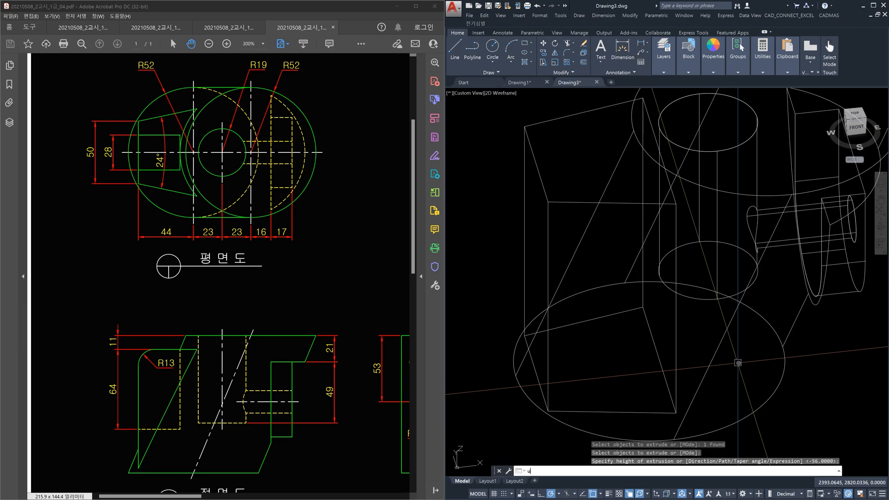
type("ni")
key("Return")
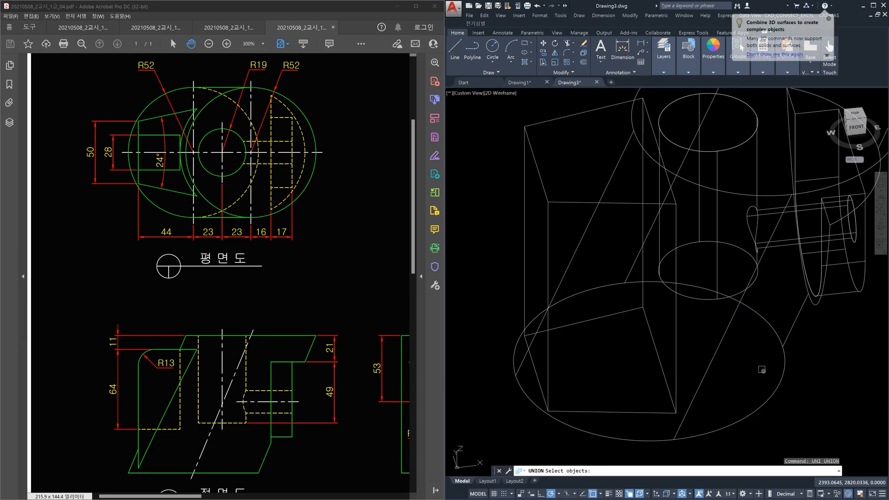
left_click(778, 392)
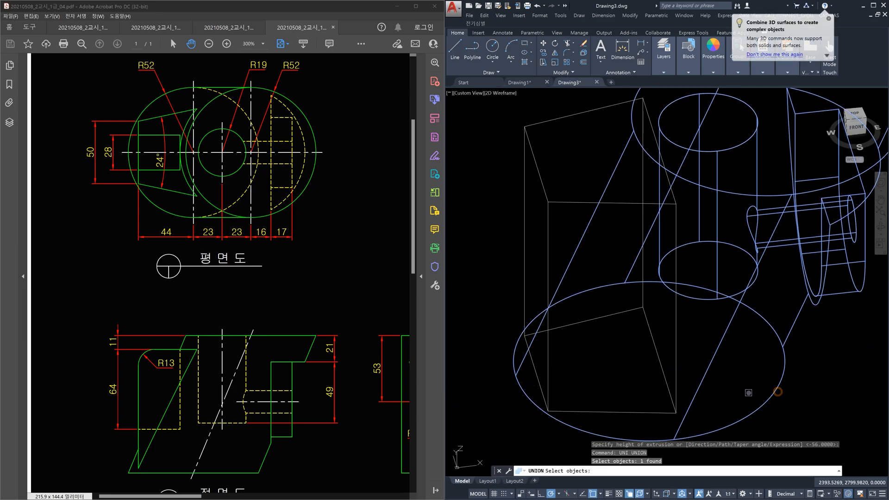
key("Return")
Unite the slanted cylinder body and the extruded side block into one solid
key("Return")
left_click(774, 395)
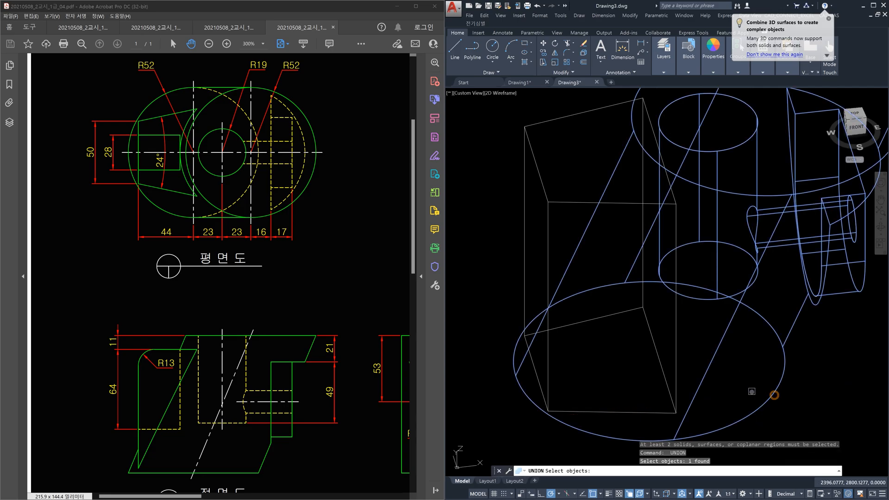
left_click(675, 384)
key("Return")
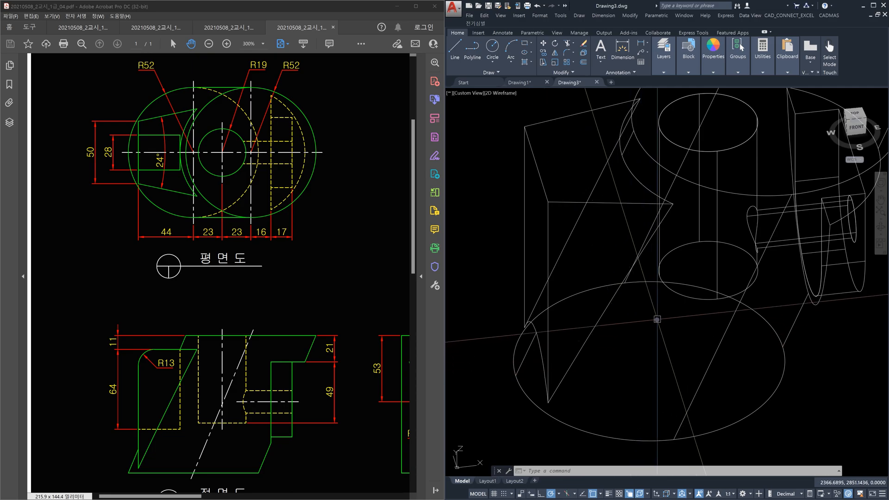
Examine up close the side block's upper corner where it meets the slanted cylinder
scroll(660, 297, "up", 6)
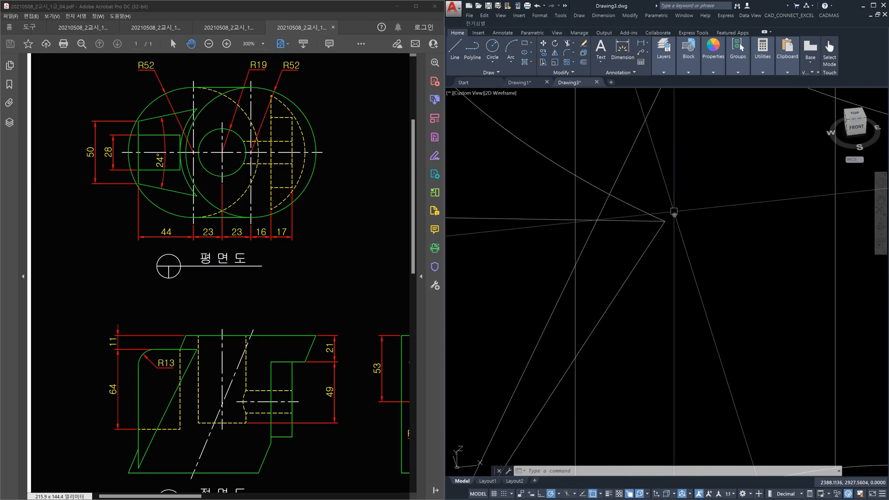
scroll(665, 238, "up", 5)
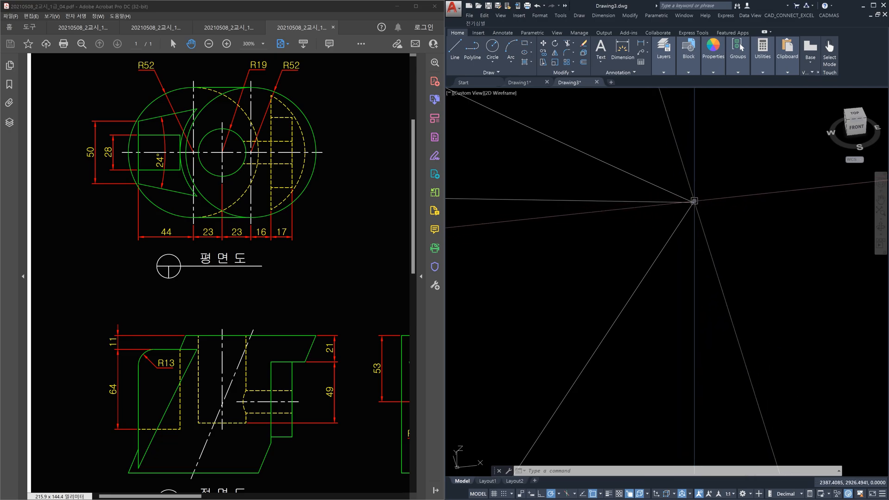
scroll(698, 240, "down", 7)
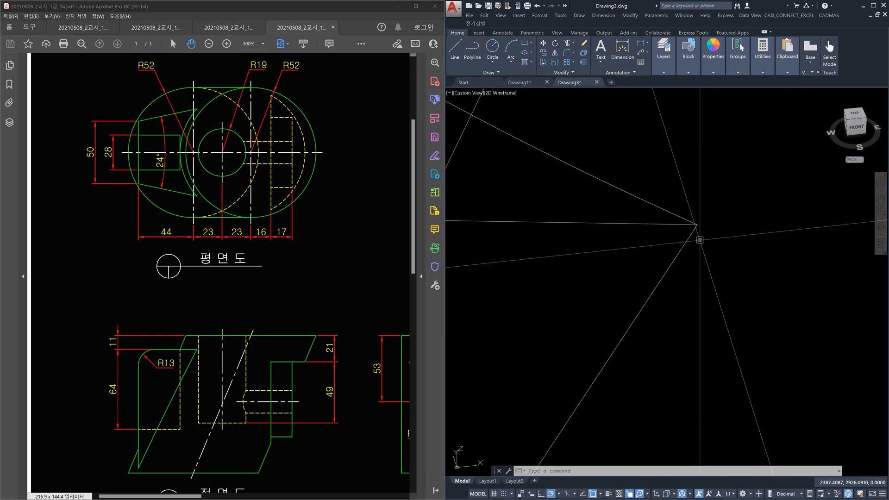
scroll(711, 242, "down", 5)
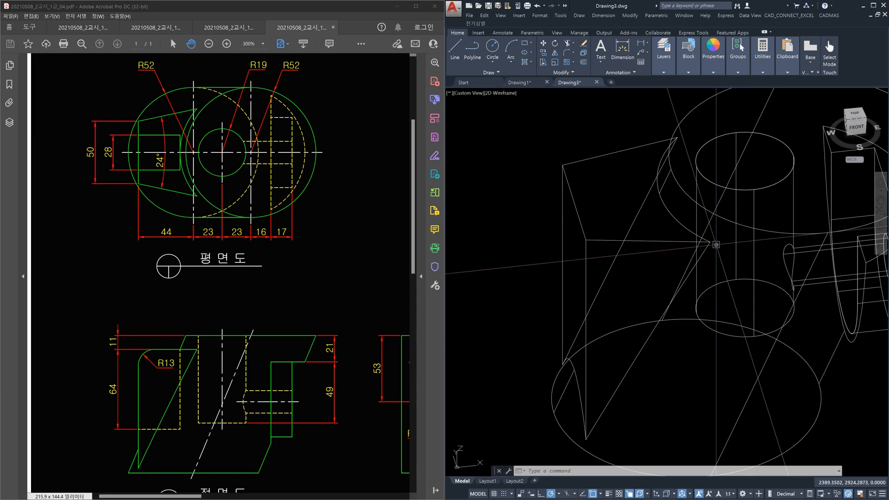
scroll(715, 245, "up", 5)
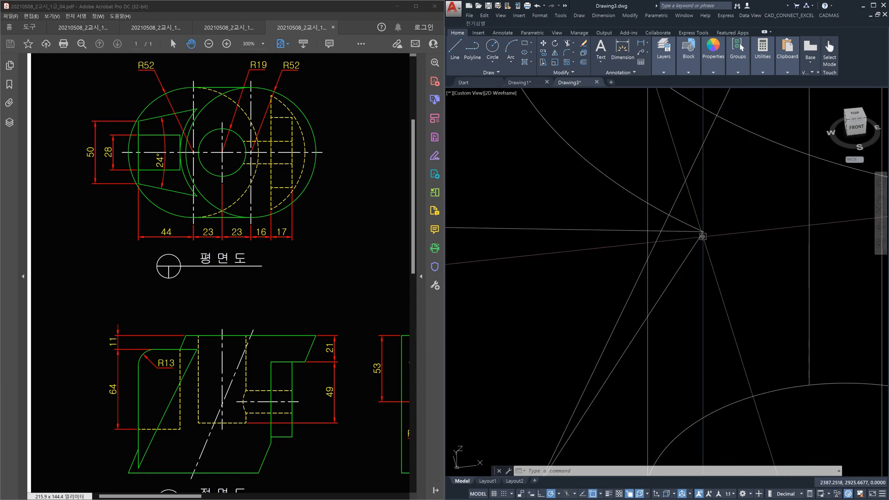
scroll(703, 237, "down", 5)
scroll(699, 252, "down", 2)
middle_click_drag(685, 258, 677, 243)
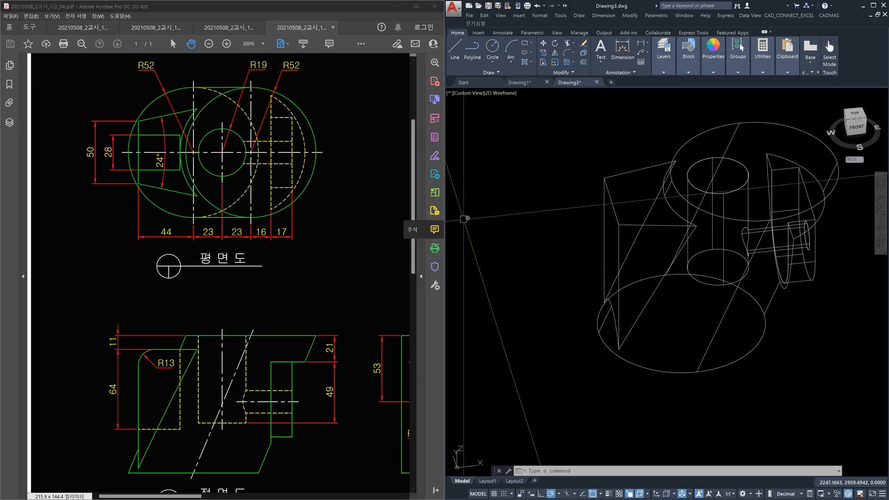
middle_click_drag(505, 202, 504, 192)
key("Escape")
key("Escape")
key("Escape")
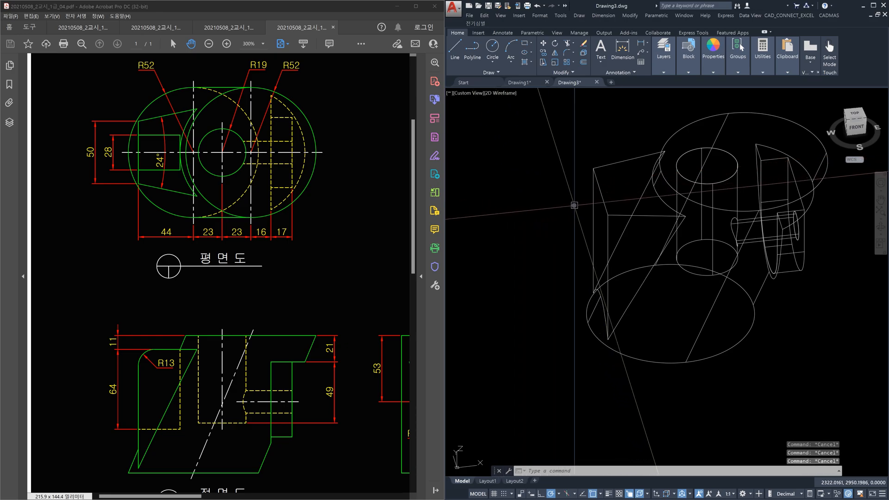
type("F")
key("Return")
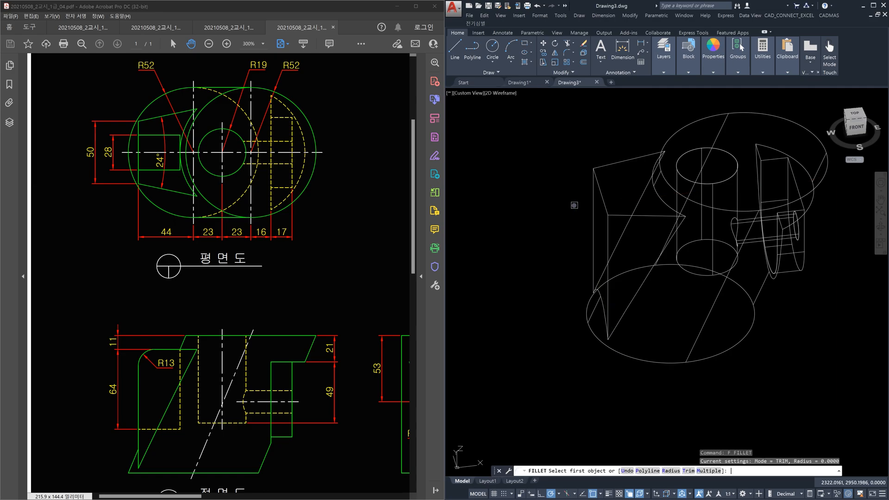
type("r")
key("Return")
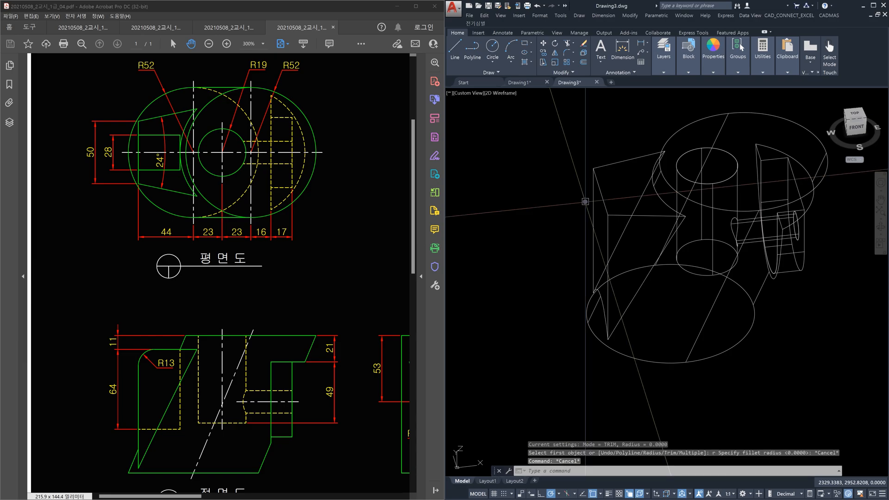
Fillet the side block's upper outer edge with a radius of 13
key("Return")
left_click(603, 195)
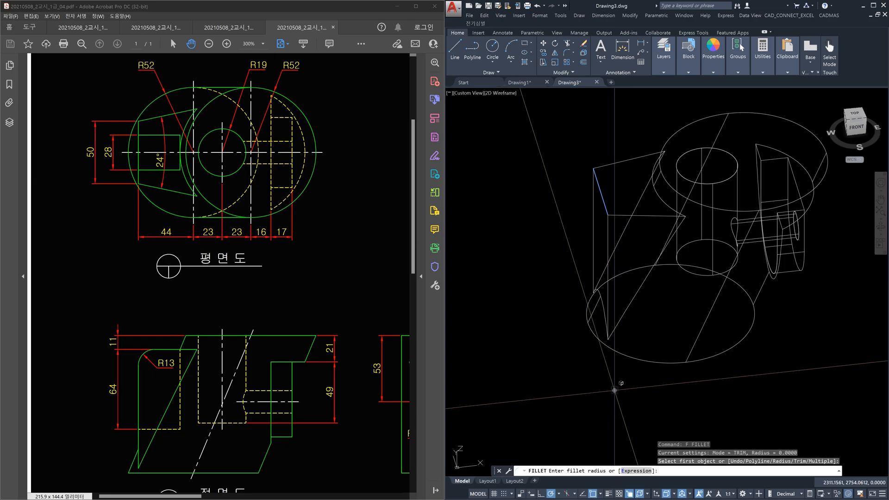
type("13")
key("Return")
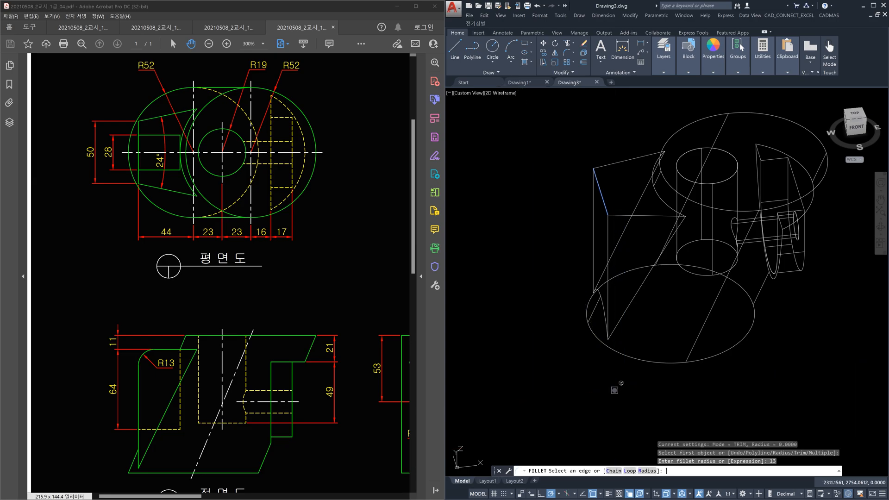
key("Return")
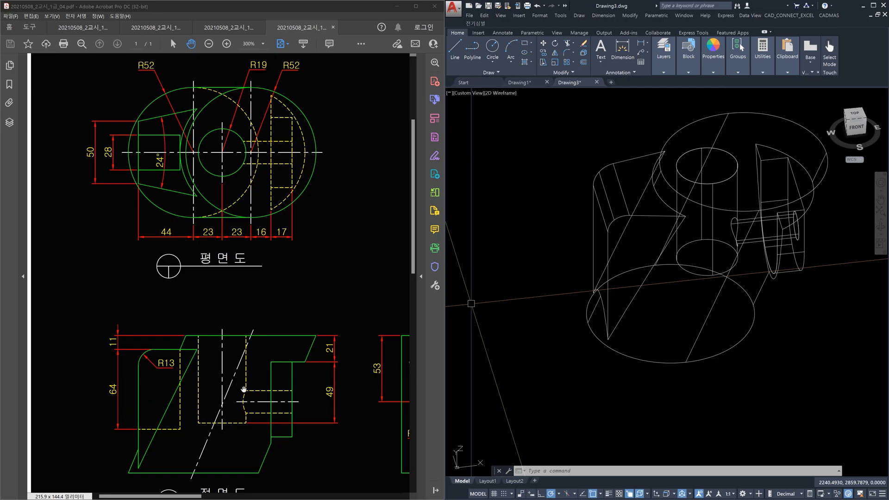
Draw a vertical line 64 long downward from the midpoint of the side block's inner top edge at the slanted cylinder
middle_click_drag(771, 293, 737, 291)
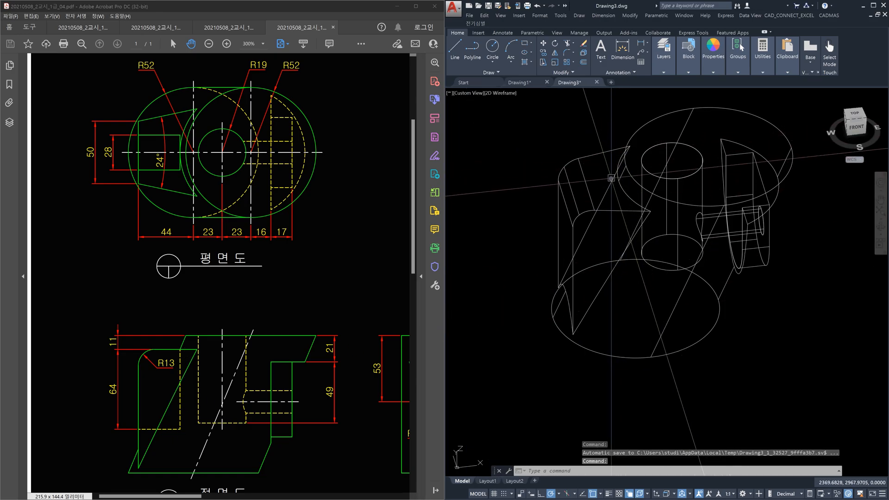
type("l")
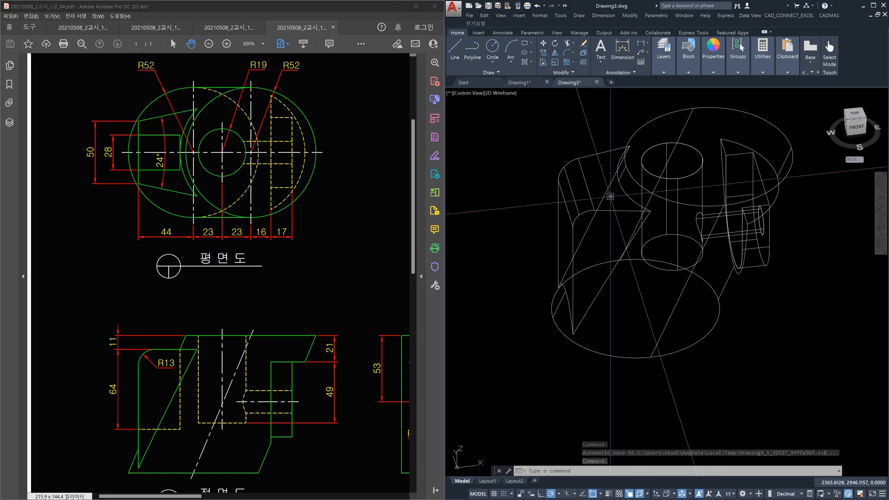
key("Return")
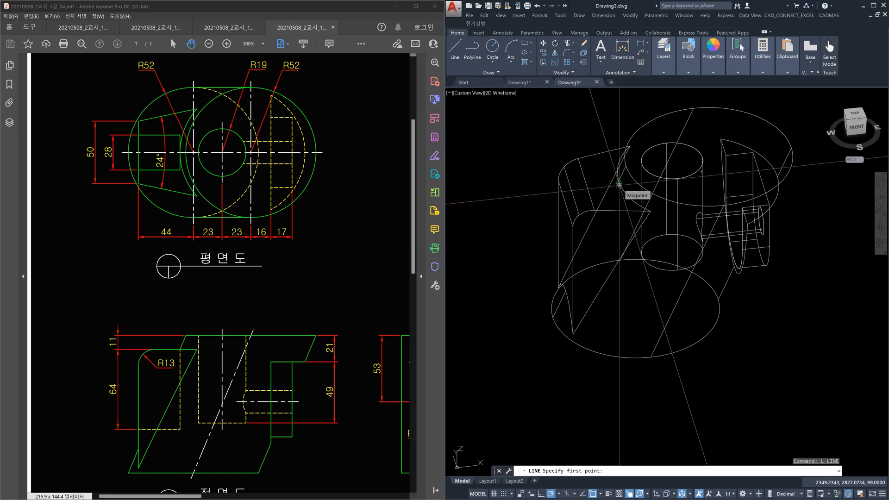
left_click(619, 184)
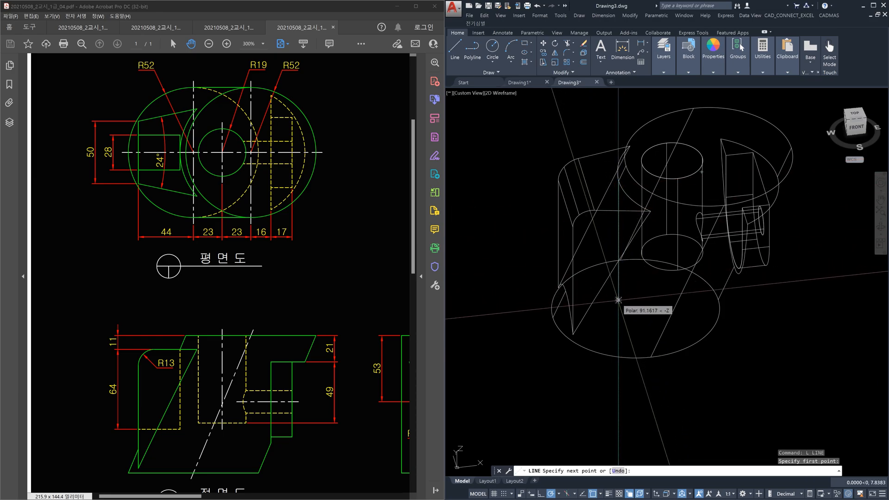
type("64")
key("Return")
key("Escape")
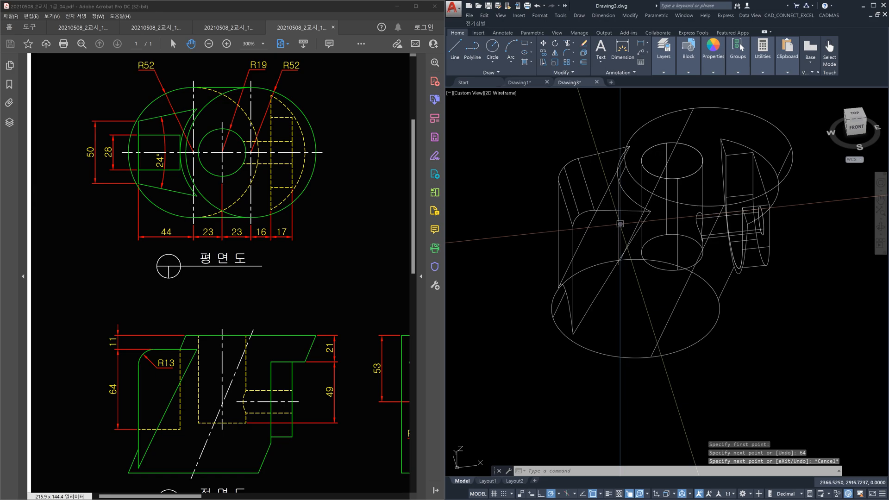
left_click(619, 223)
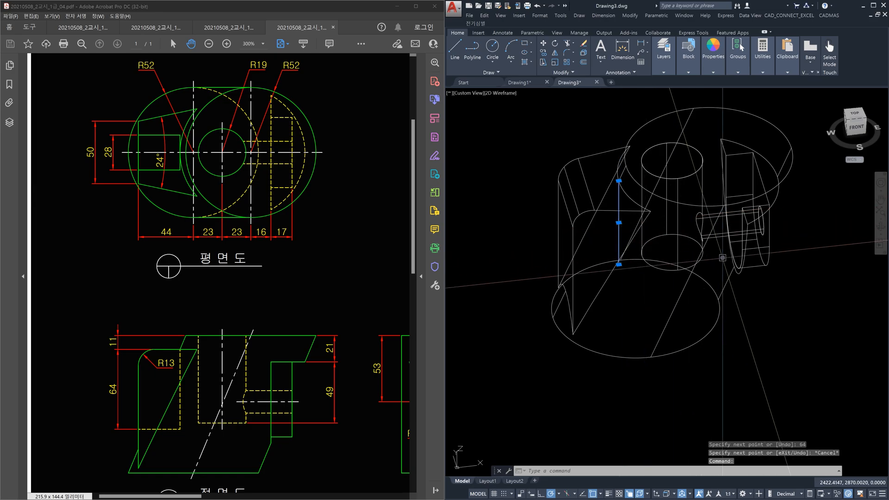
key("Escape")
key("Escape")
key("Escape")
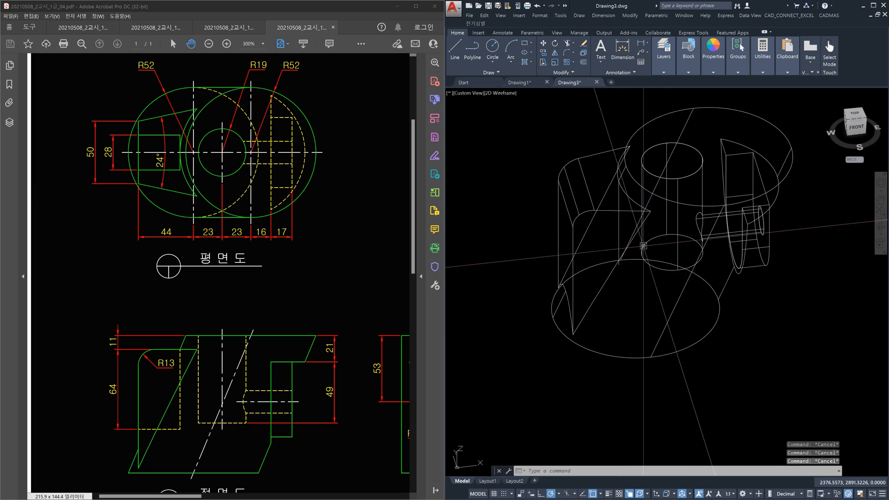
Extrude the vertical line horizontally outward by about 84 into a surface reaching past the side block's outer face
type("ex")
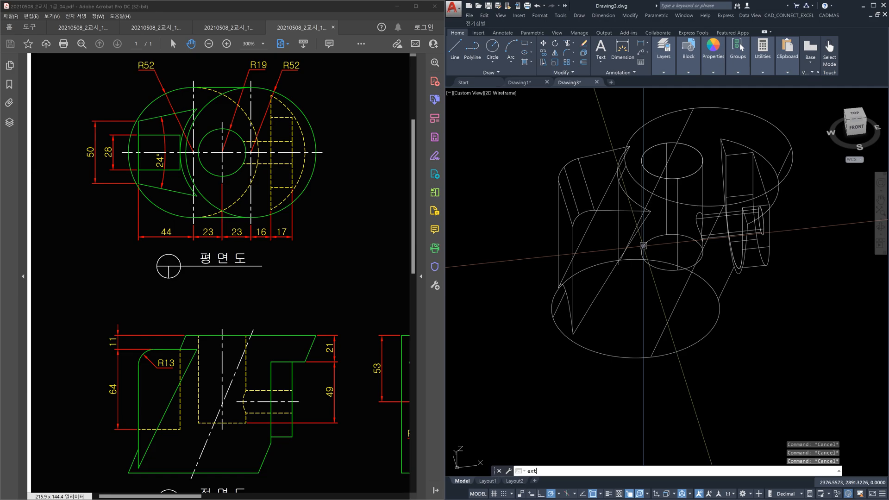
type("t")
key("Return")
left_click(619, 232)
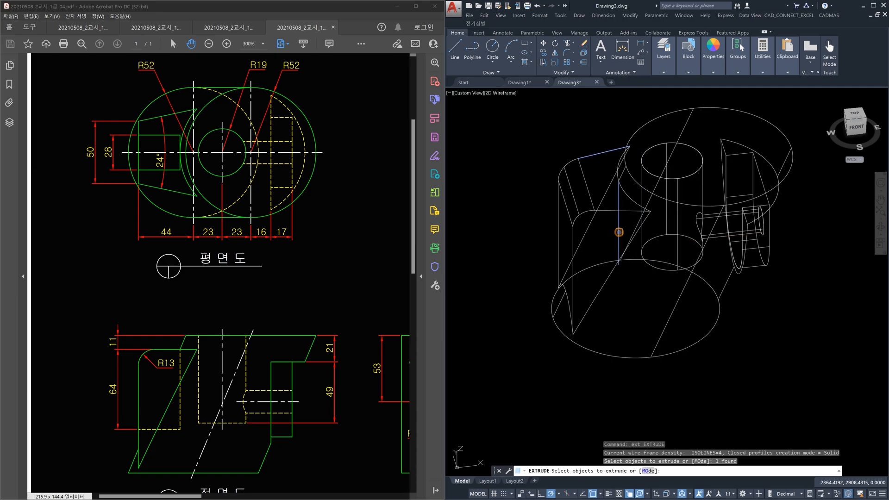
key("Return")
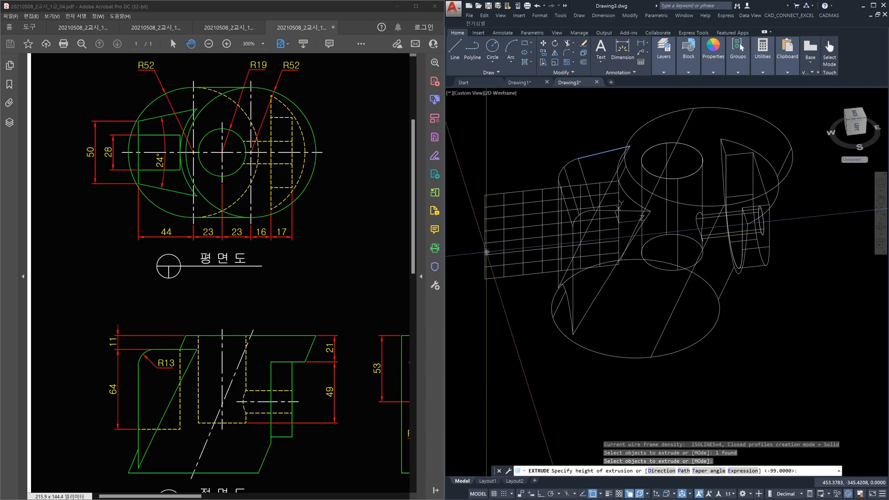
left_click(487, 251)
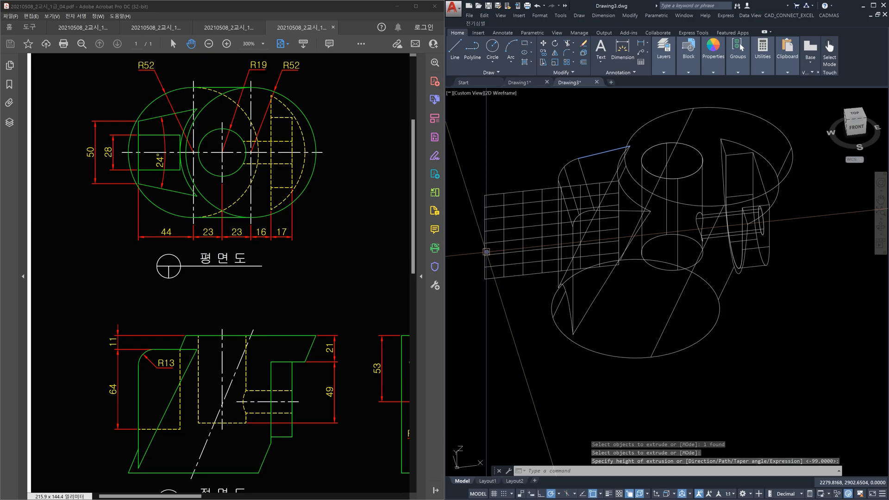
Extrude the rectangular surface sideways by 28 into a box across the side block
key("Return")
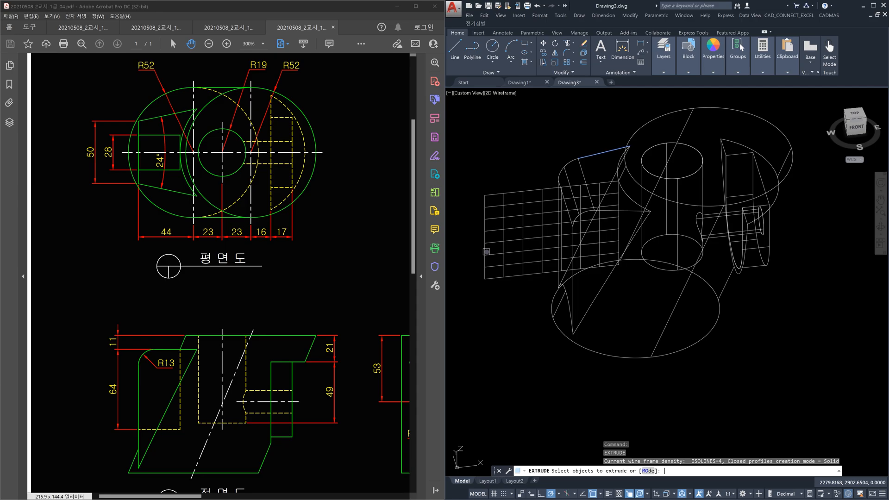
left_click(486, 252)
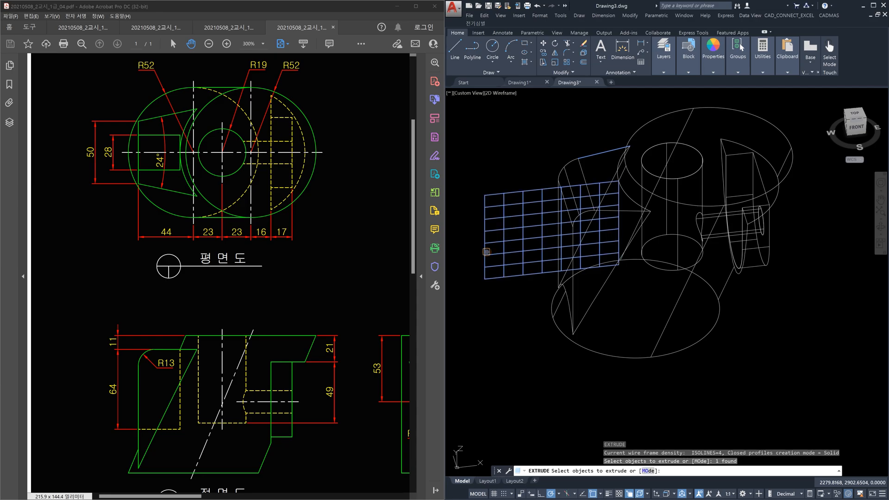
key("Return")
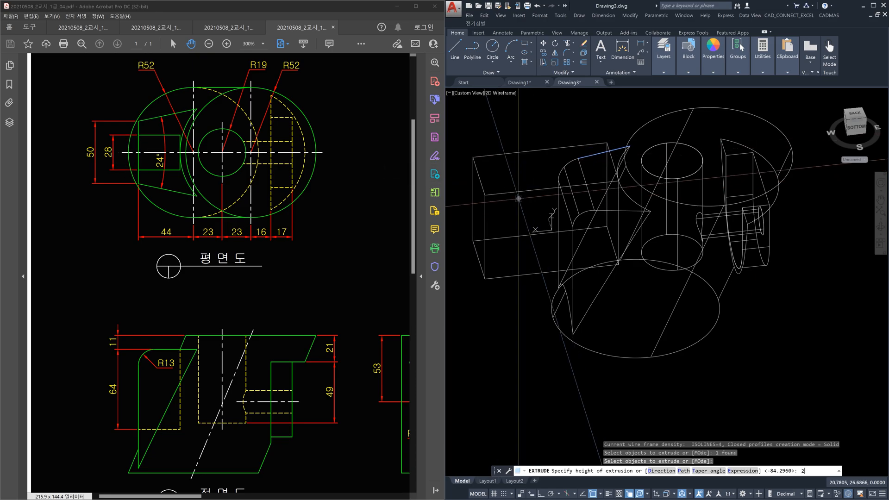
key("Return")
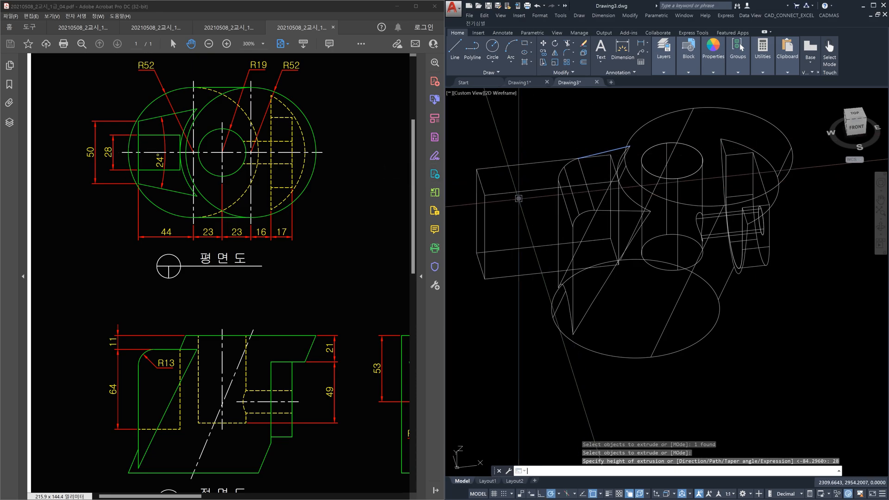
Move the box sideways by half its width, 14, from its outer top corner to centre it on the side block
middle_click_drag(518, 198, 616, 250, "shift")
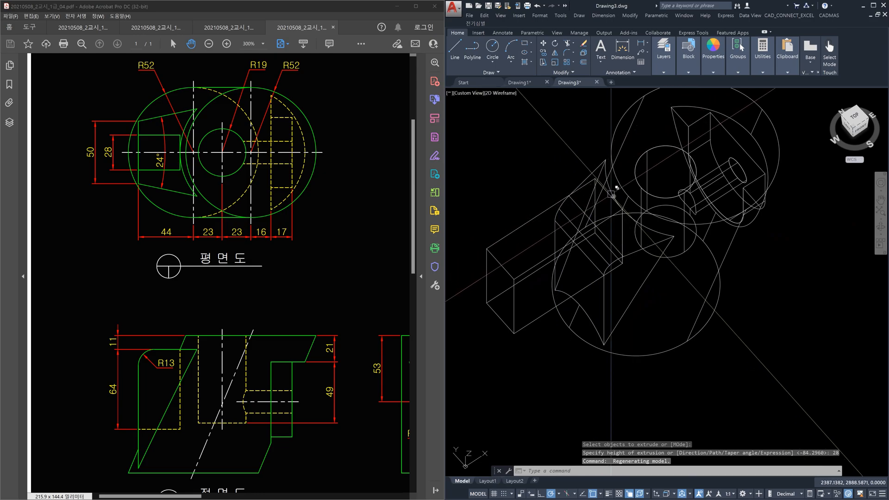
type("m")
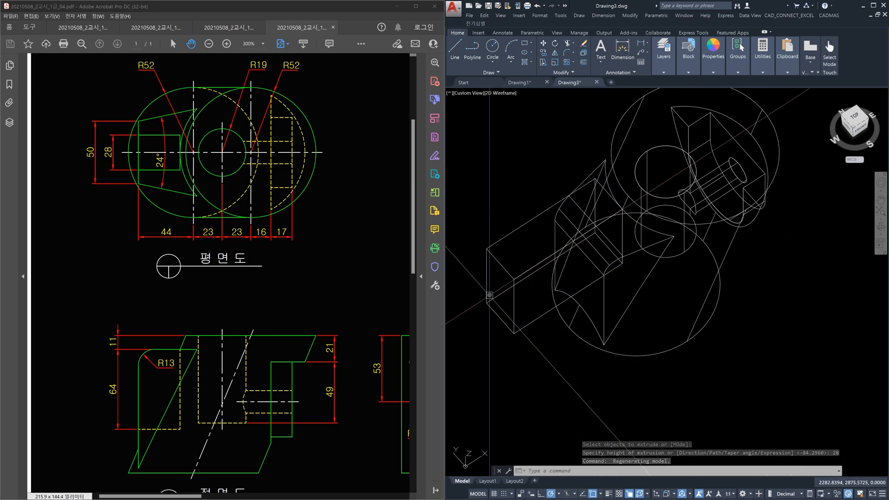
key("Return")
left_click(506, 266)
key("Return")
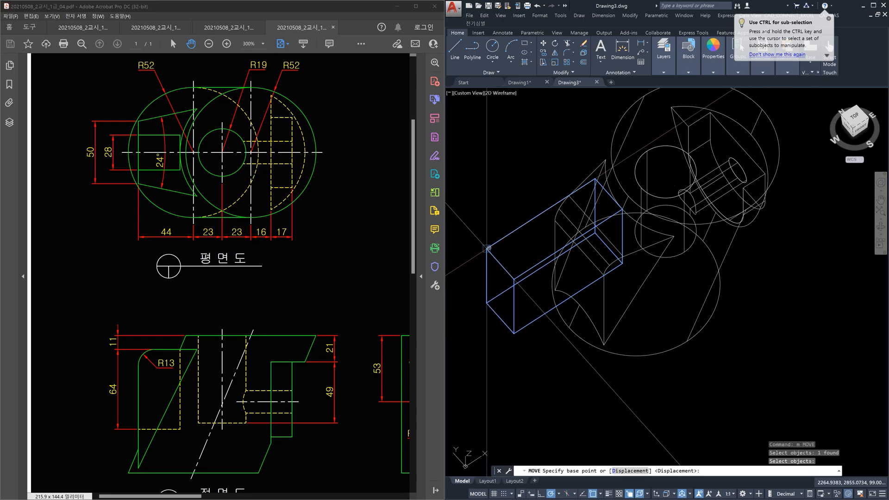
left_click(487, 248)
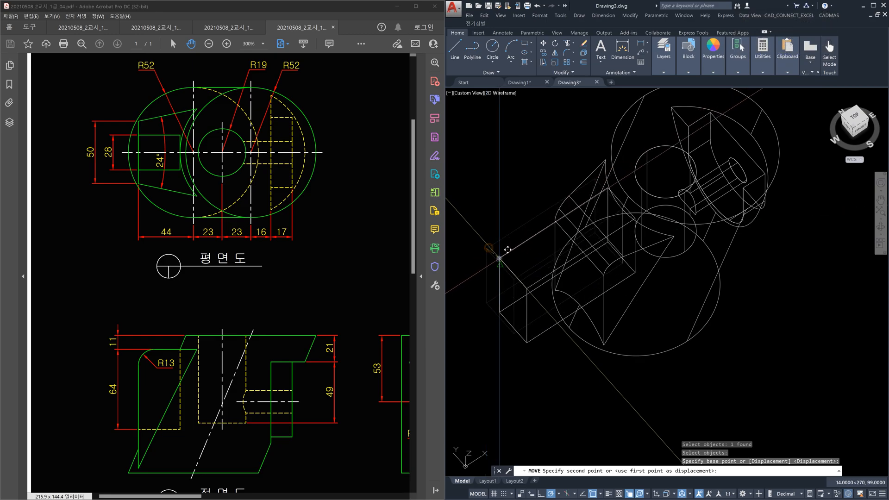
left_click(508, 255)
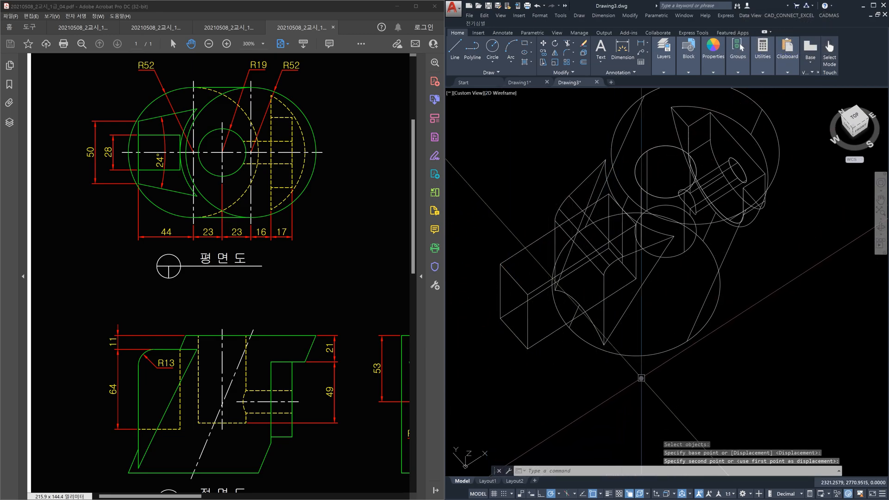
Subtract the box from the slanted cylinder body to cut the slot through the side block
scroll(645, 370, "down", 3)
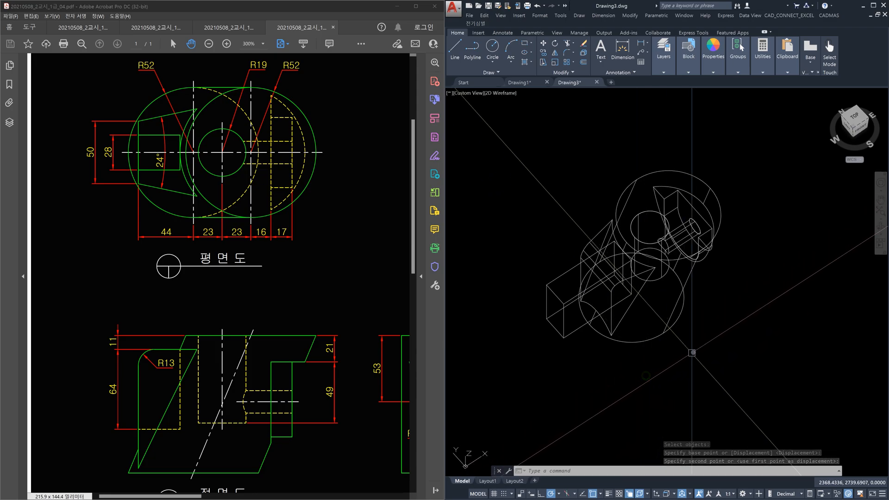
type("su")
key("Return")
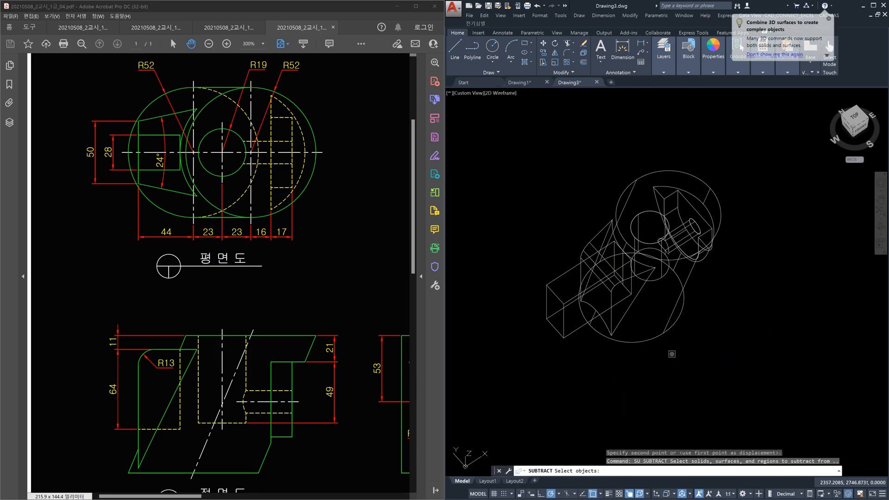
left_click(666, 332)
key("Return")
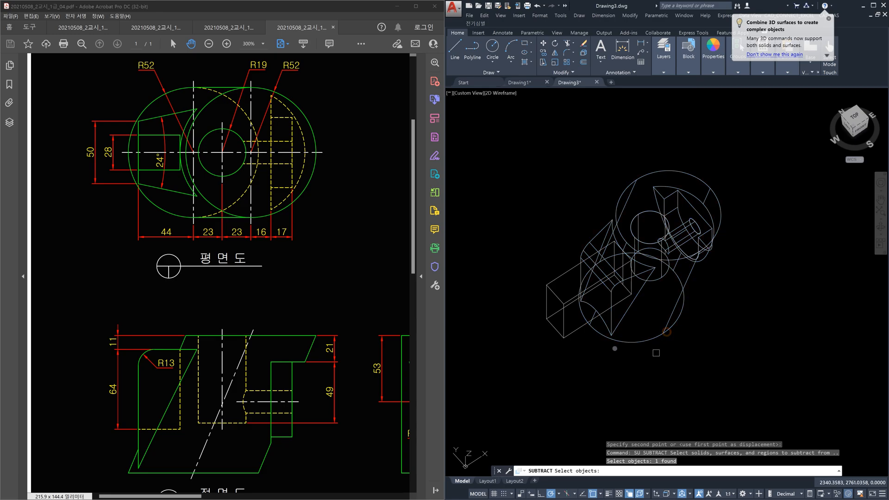
left_click(572, 332)
key("Return")
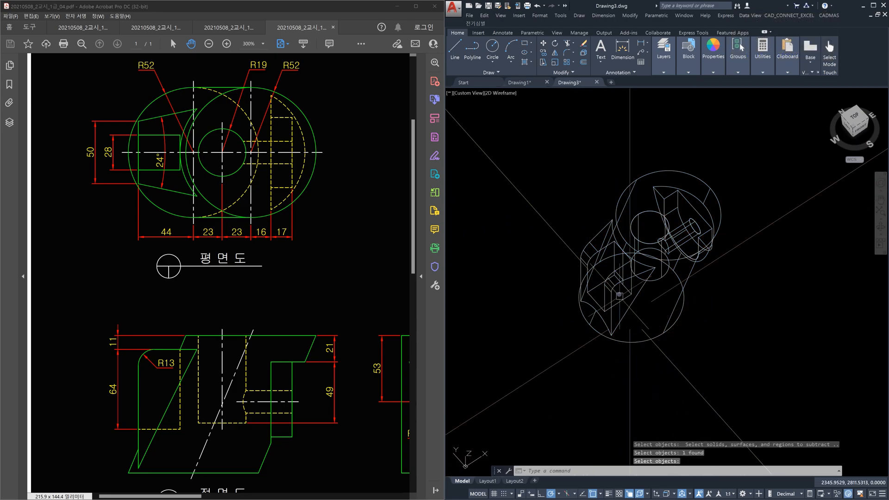
Display the solid in the Conceptual visual style and examine the slotted side block and the opposite lug from several sides
type("vs")
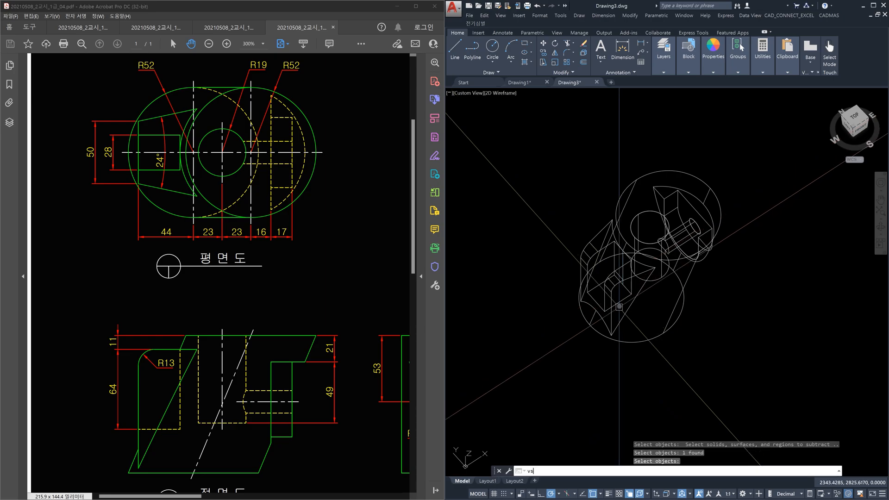
key("Return")
type("c")
key("Return")
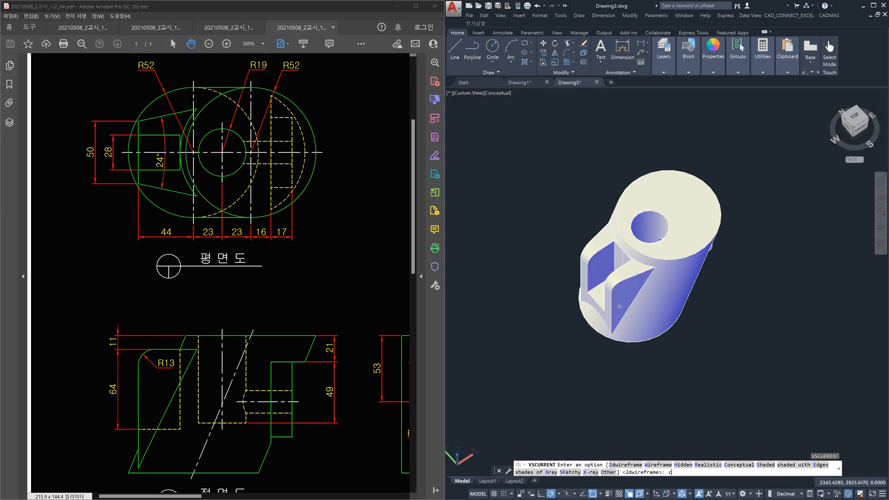
middle_click_drag(616, 302, 611, 254, "shift")
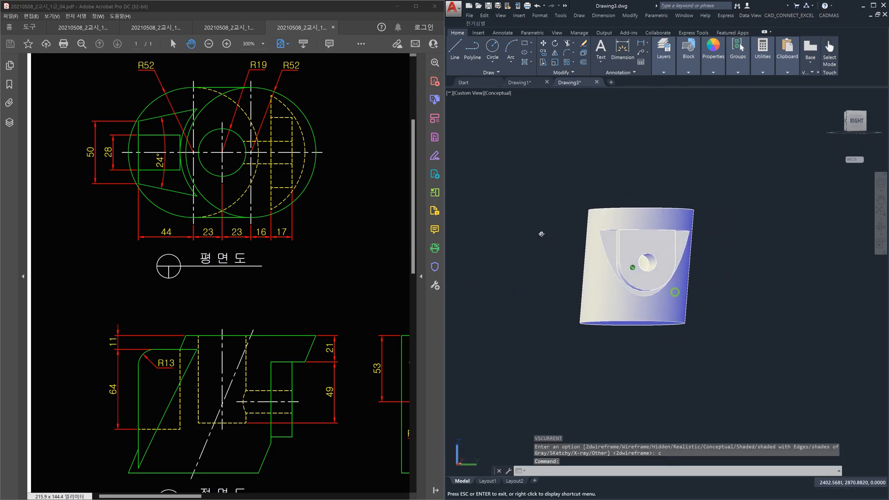
middle_click_drag(643, 302, 643, 302, "shift")
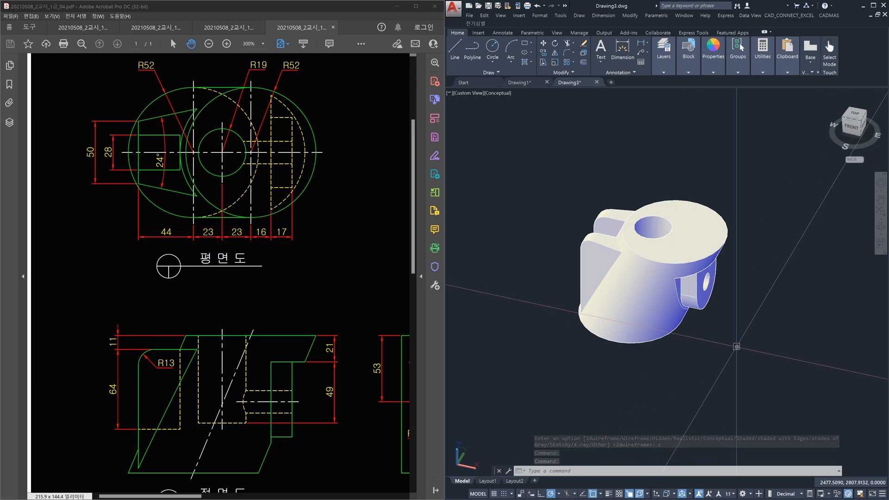
scroll(609, 243, "up", 3)
scroll(609, 243, "up", 3)
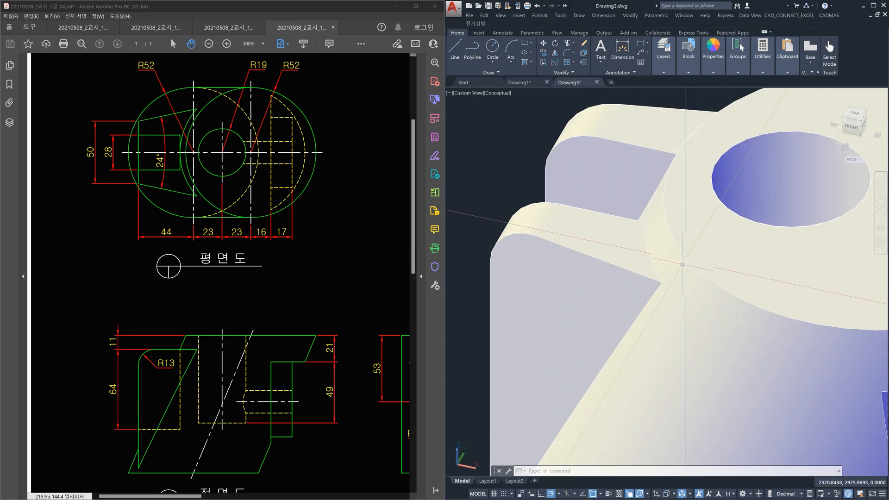
scroll(688, 255, "down", 6)
scroll(686, 265, "down", 2)
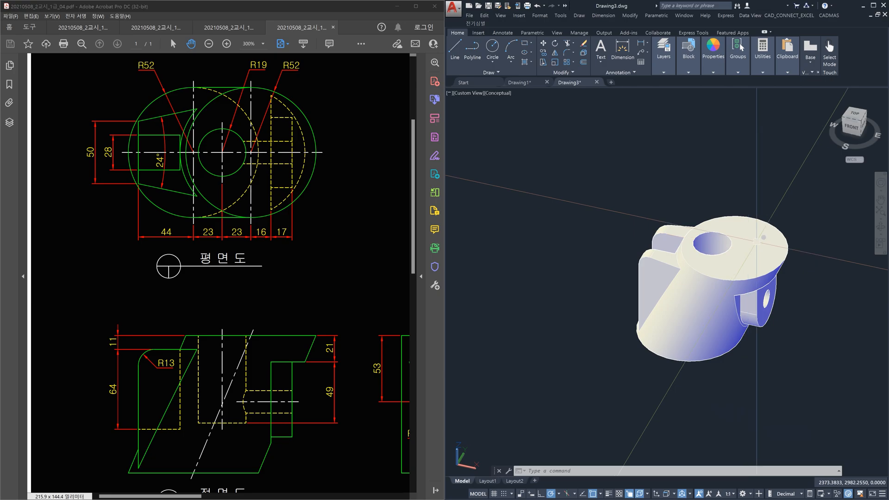
Show the solid in the SE Isometric view and switch to the PDF drawing in Acrobat
left_click(860, 122)
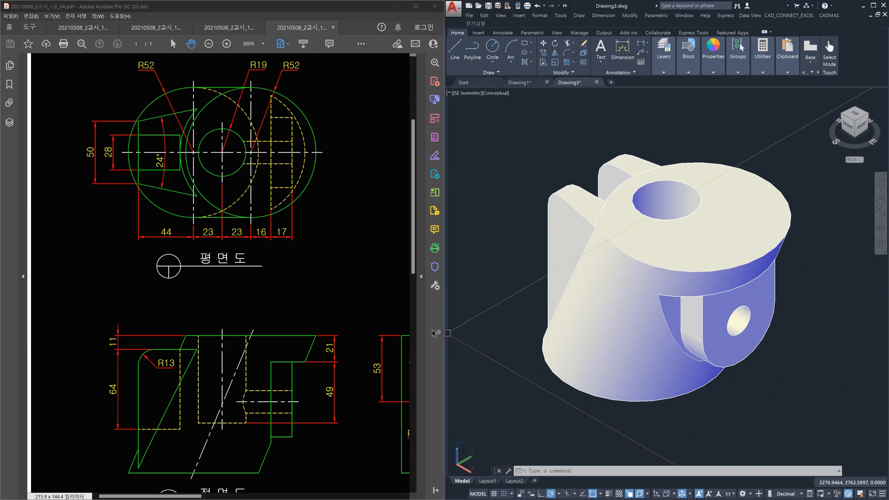
left_click(344, 308)
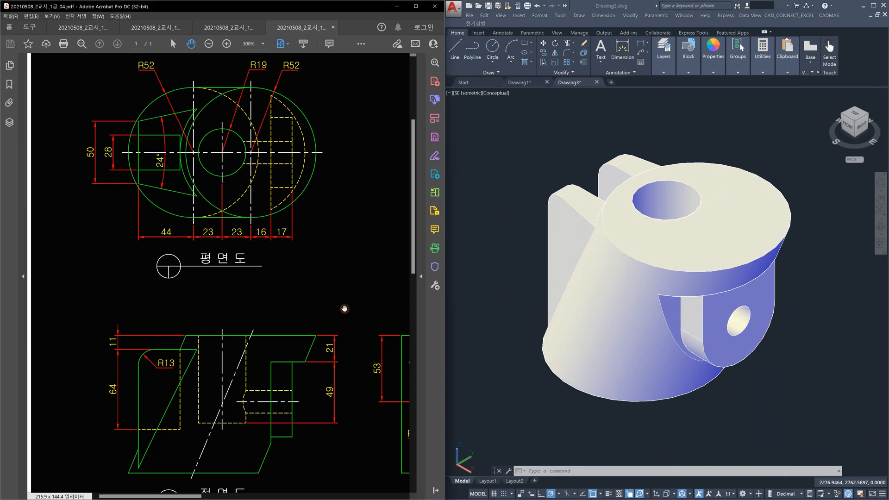
Show the pictorial figure marked with points A, B and C in the PDF drawing
key("ctrl+minus")
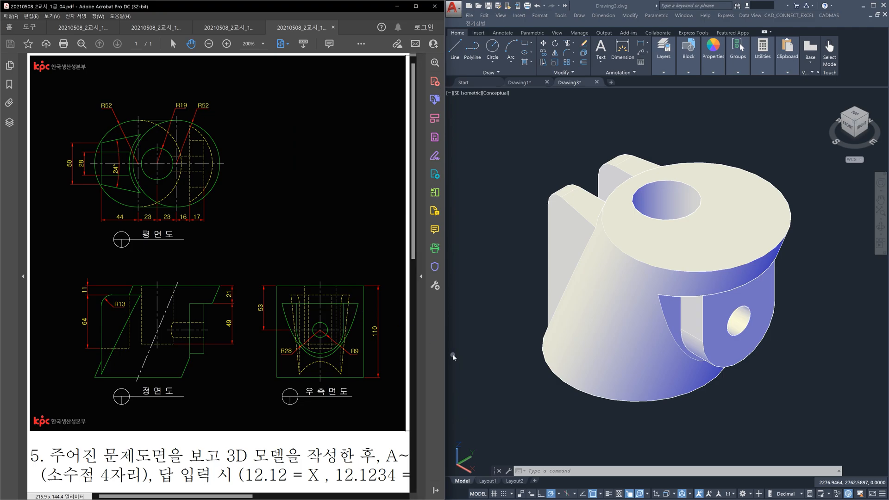
mouse_move(386, 347)
left_mouse_down()
mouse_move(298, 282)
mouse_move(178, 280)
left_mouse_up()
left_click_drag(399, 317, 237, 362)
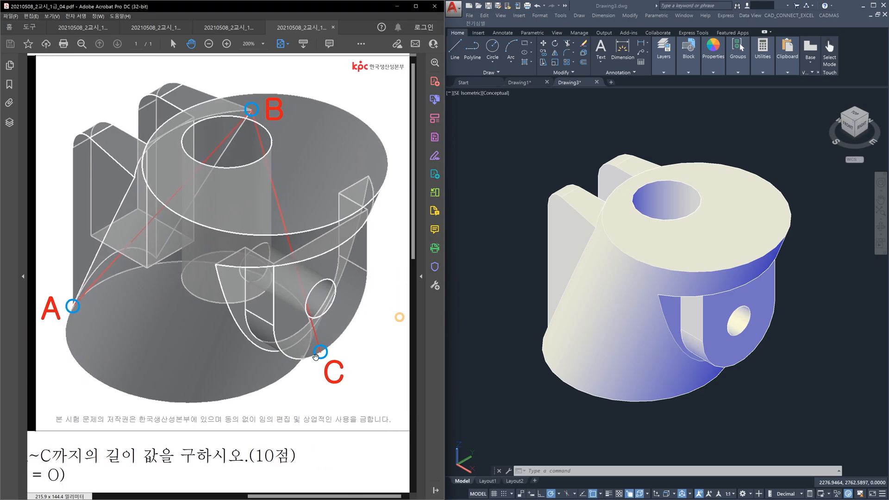
Switch to AutoCAD and display the solid in the 2D Wireframe visual style
left_click(757, 417)
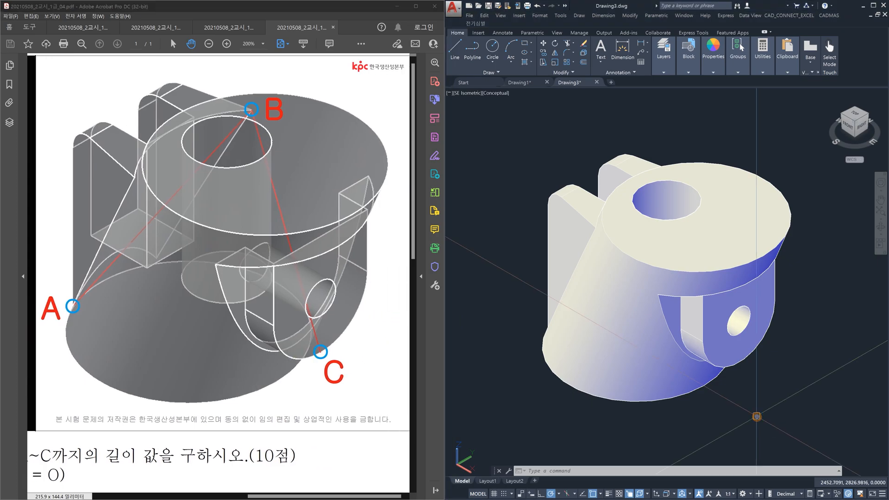
type("vs")
key("Return")
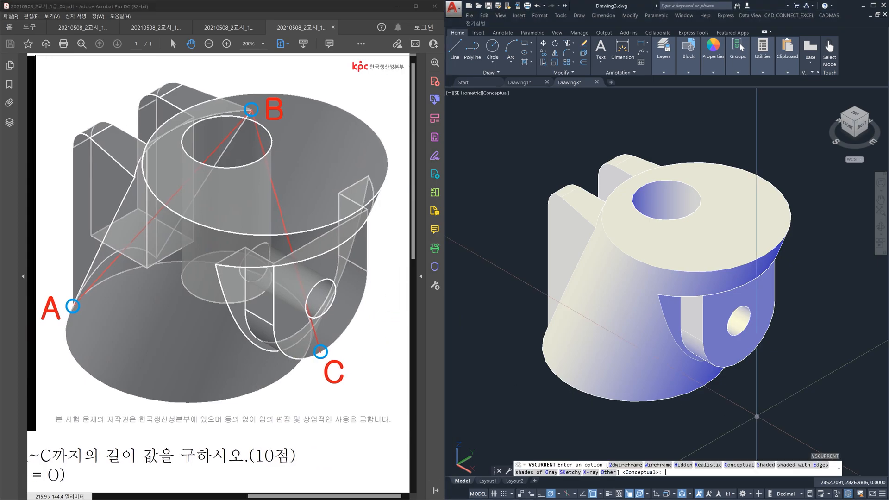
type("2")
key("Return")
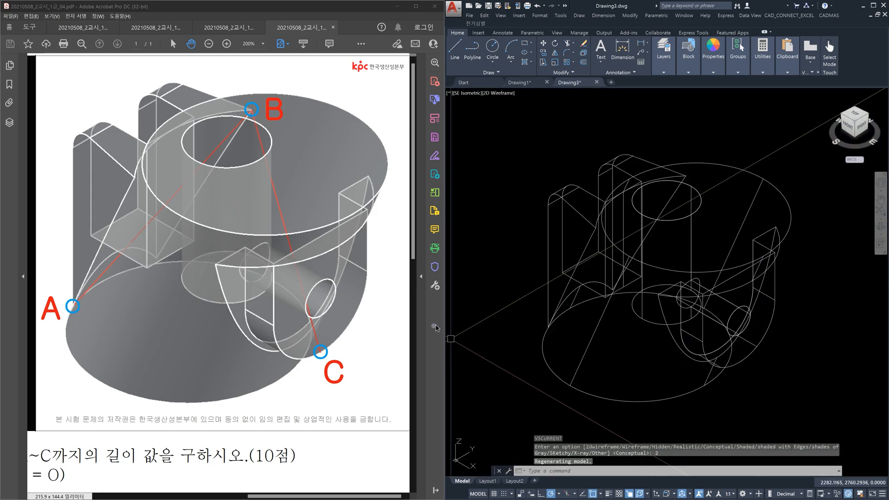
left_click(855, 121)
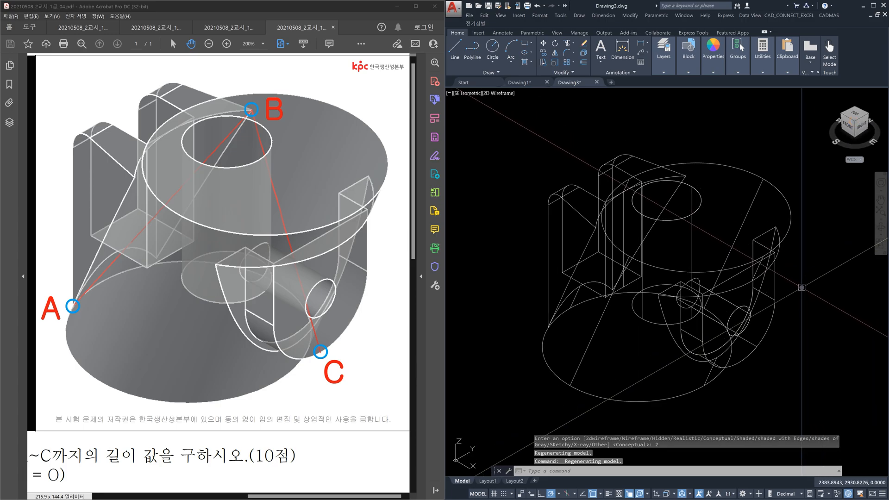
Draw a 3D polyline from corner A at the side block's foot through its upper tip B to point C on the lug's lower arc
type("3p")
key("Return")
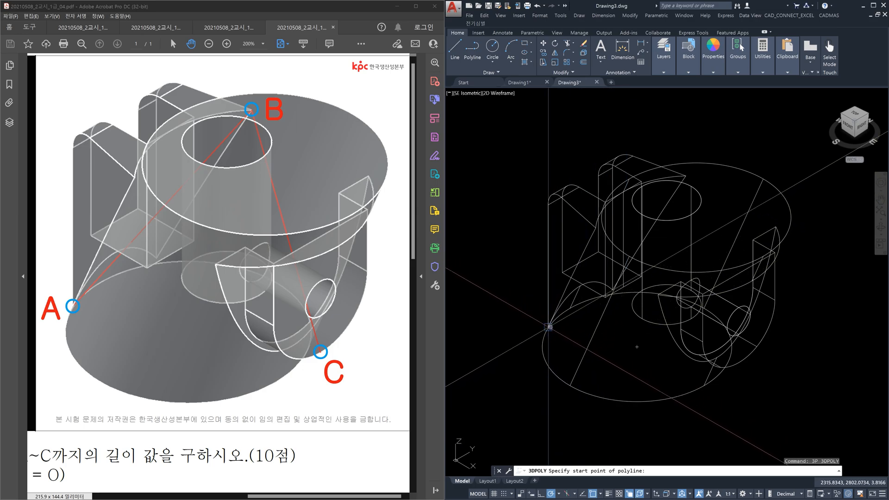
left_click(550, 327)
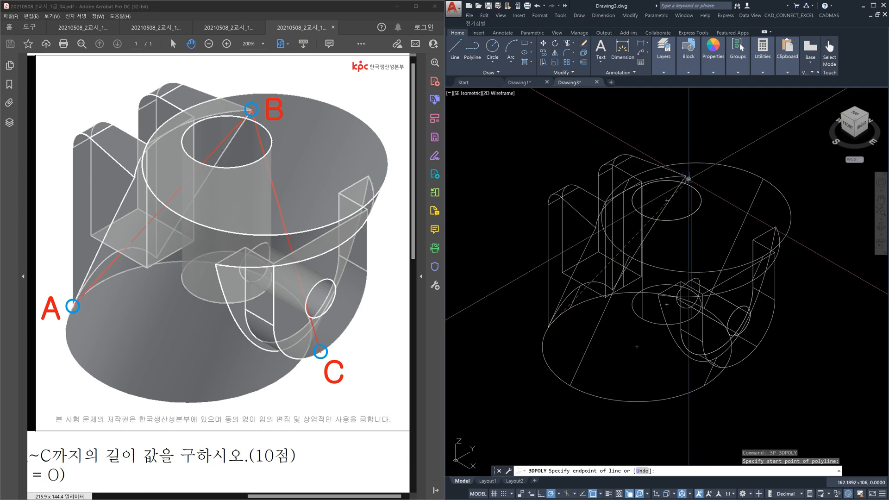
left_click(686, 176)
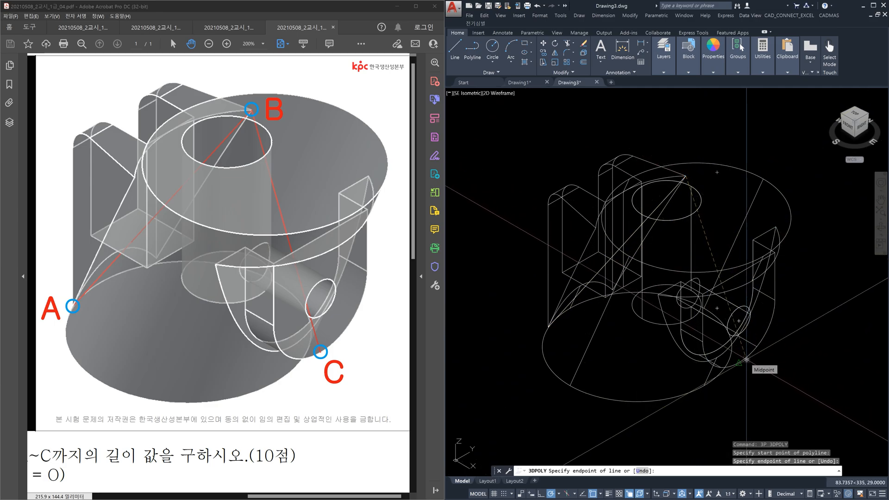
left_click(746, 360)
key("Return")
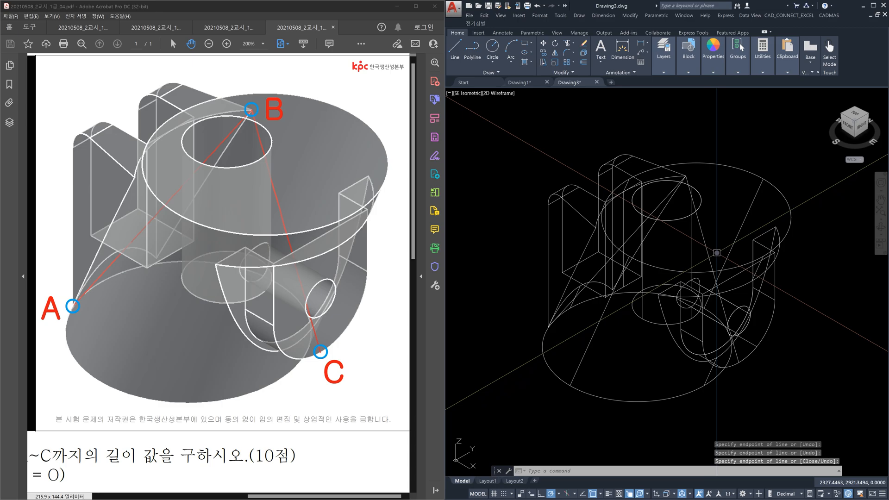
Switch to the CAT_20210508_2교시_1급 folder and open the answer file 20210508_2교시_1급_정답.txt beside the drawing
key("super+Tab")
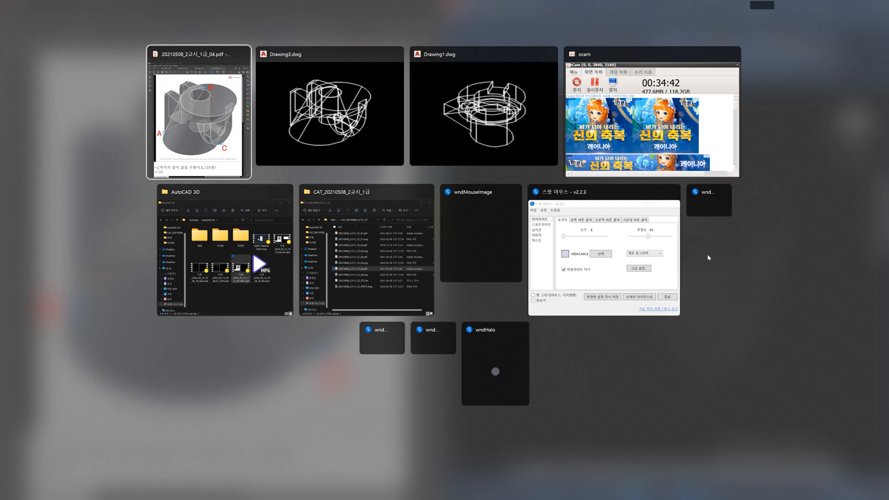
key("Right")
key("Right")
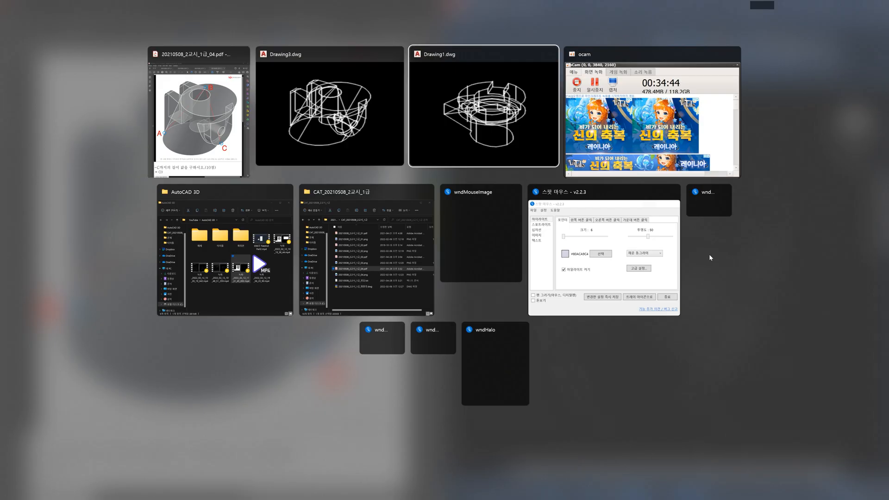
key("Right")
key("Right")
key("Right")
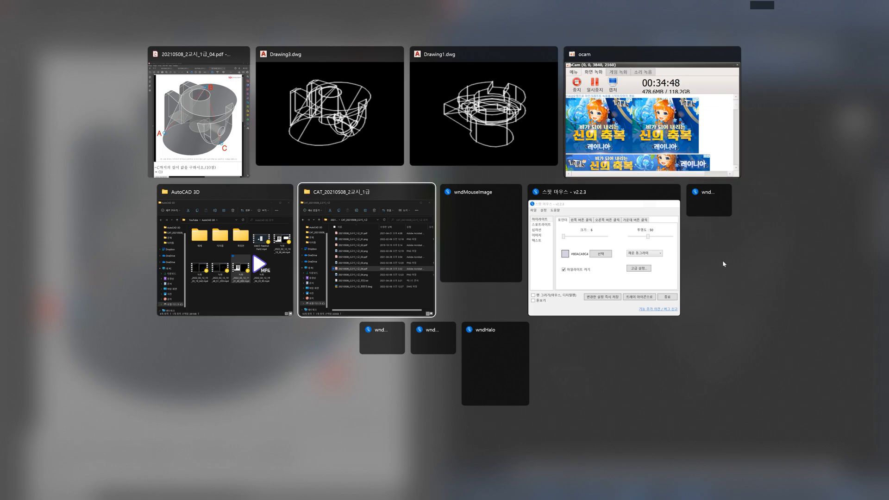
key("Escape")
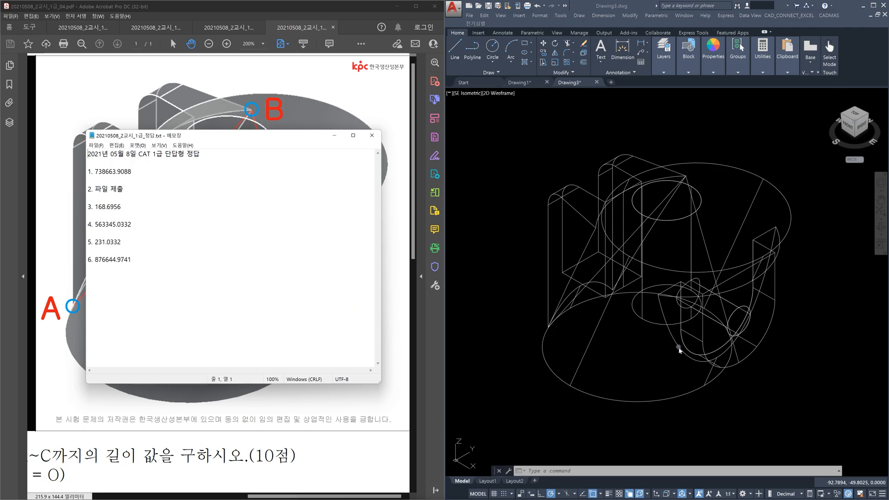
List the properties of the 3D polyline from A to C in AutoCAD to check its length against the answer file
left_click(787, 368)
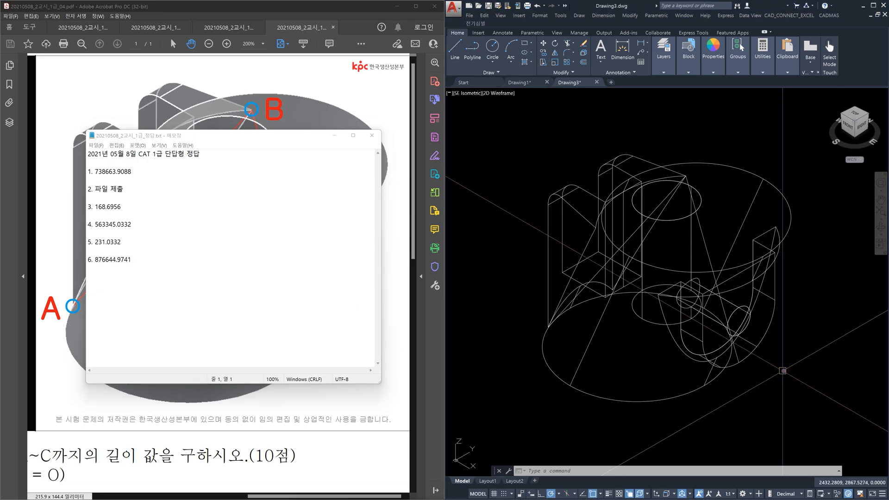
type("li")
key("Return")
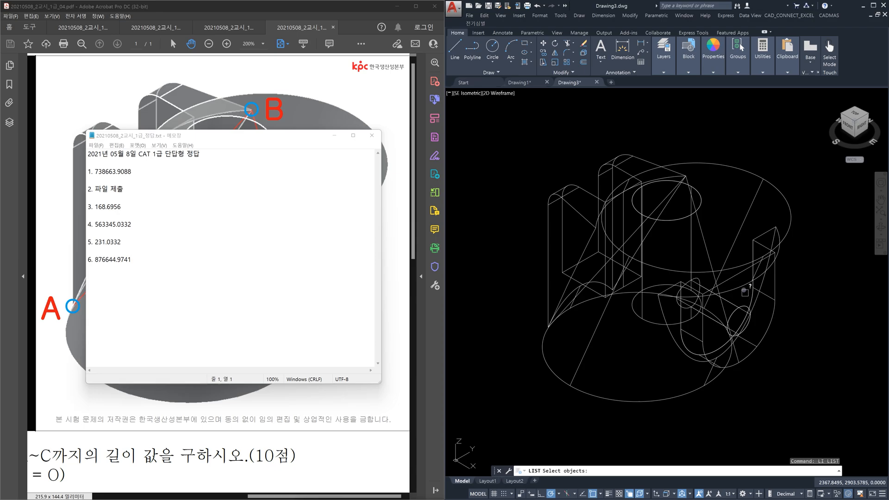
left_click(708, 249)
key("Return")
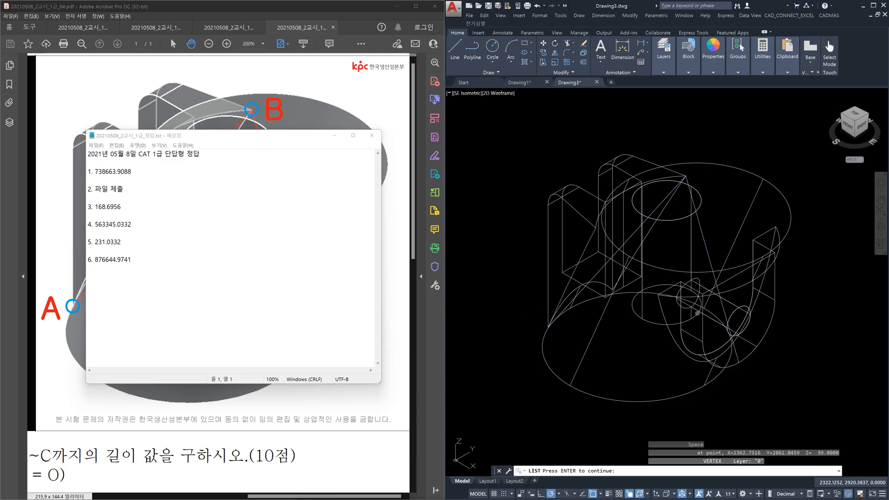
key("Escape")
key("Escape")
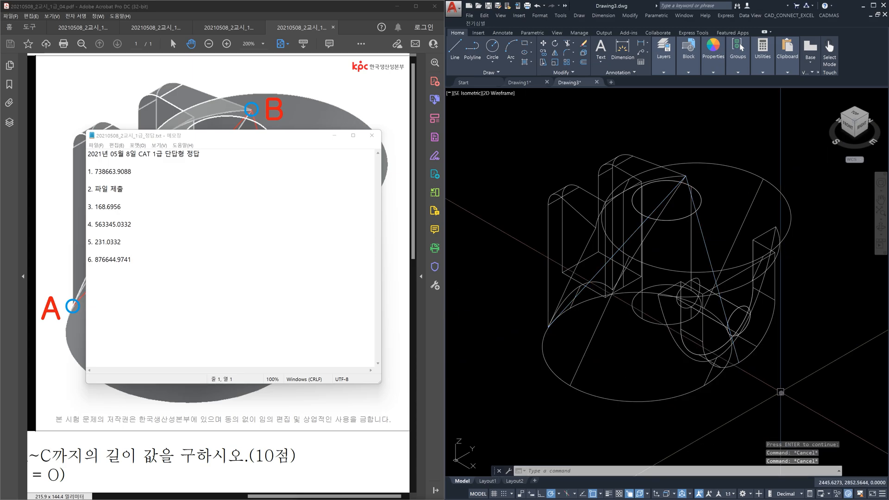
Query the solid's mass properties, compare its volume with the answer for problem 6, and close the answer file
type("v")
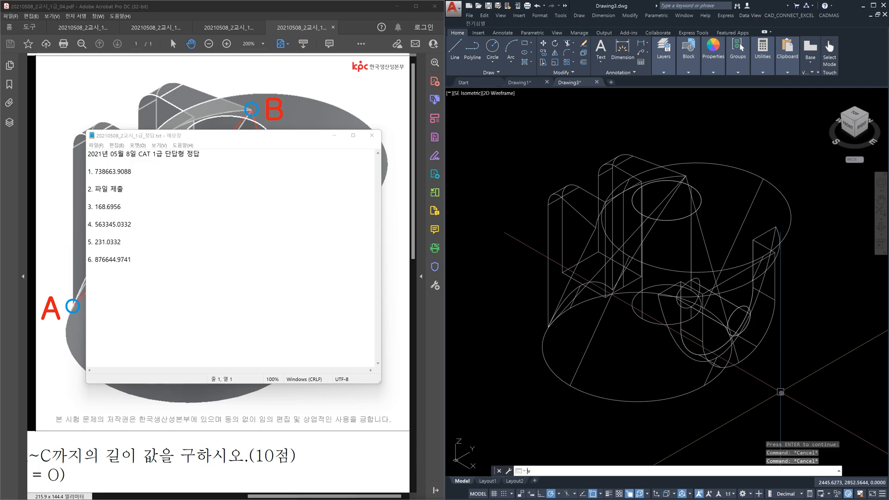
type("olume")
key("Return")
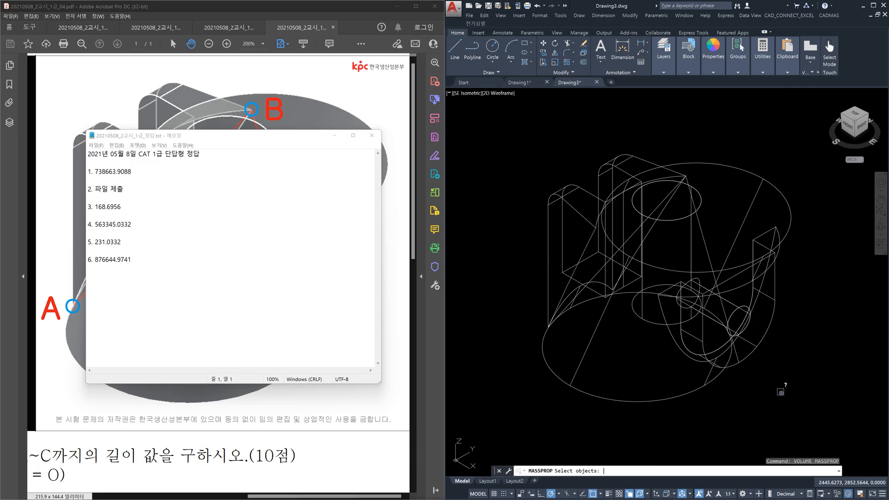
left_click(701, 327)
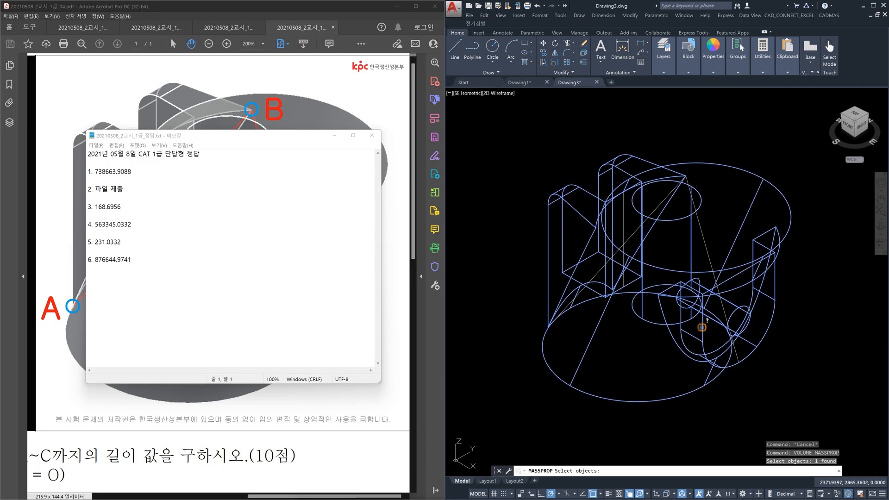
key("Return")
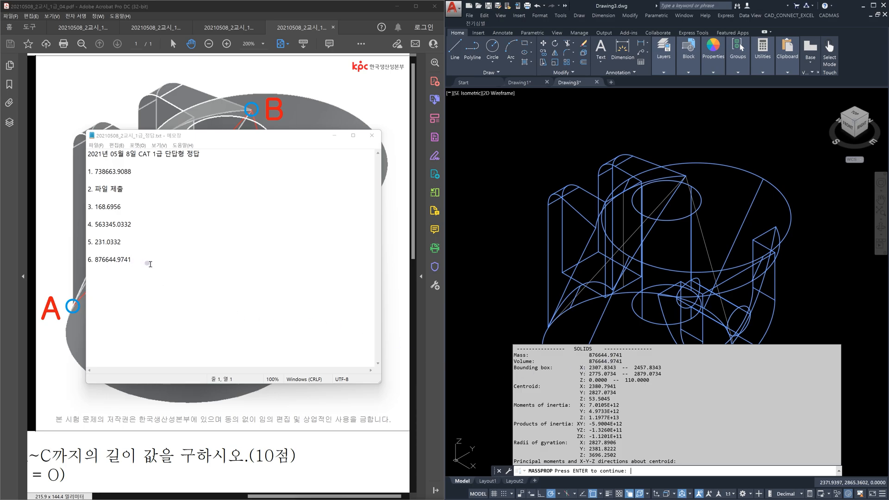
key("Return")
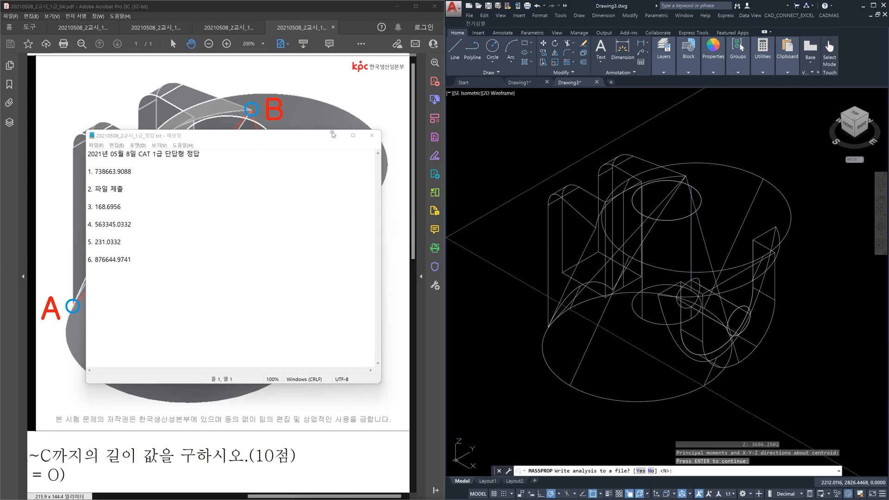
left_click(370, 137)
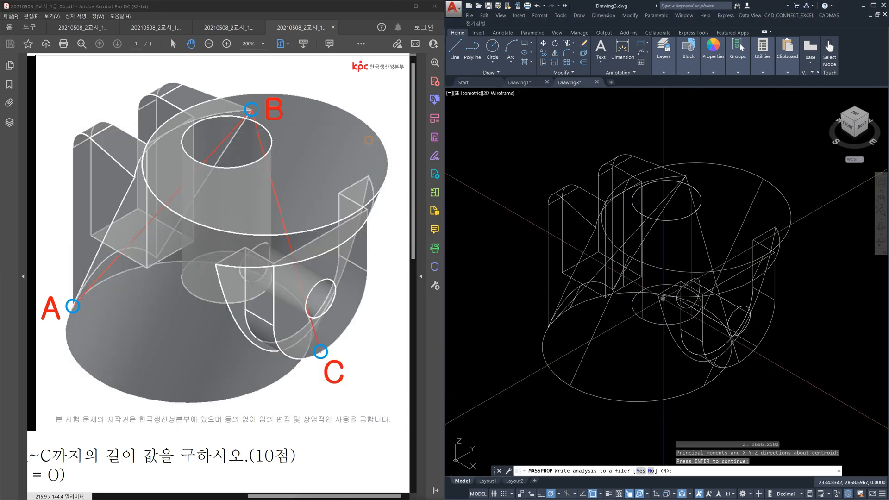